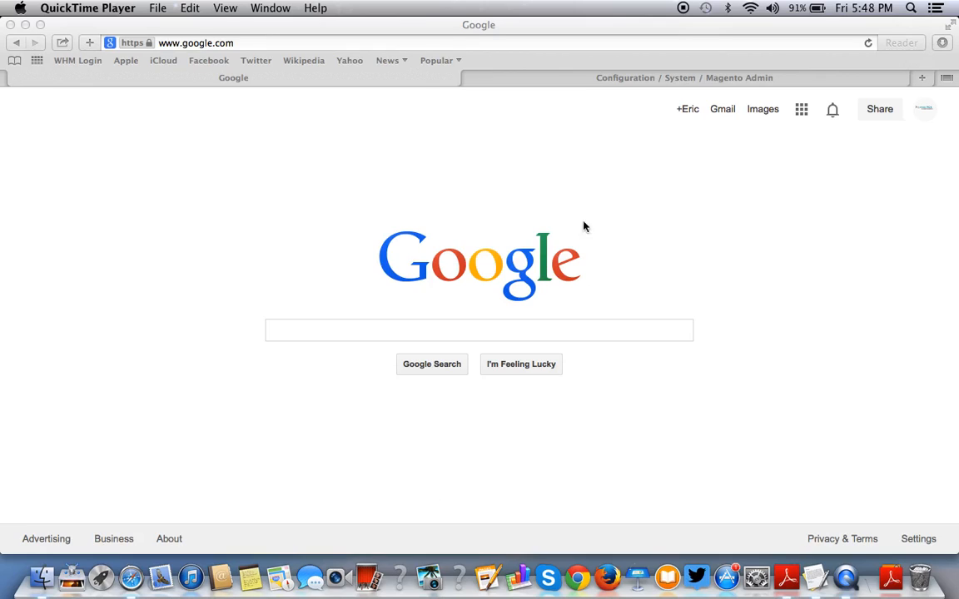
left_click(321, 79)
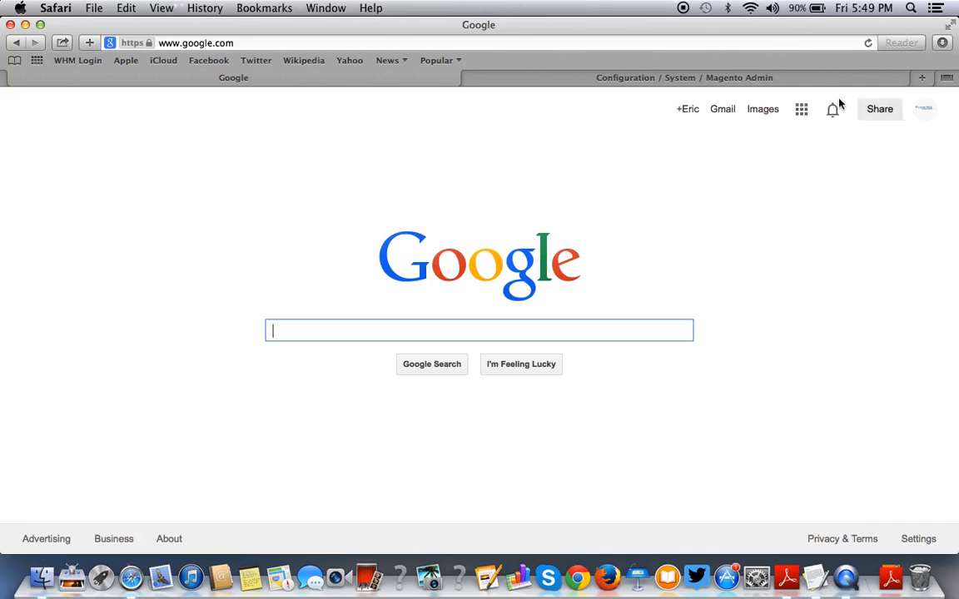
left_click(810, 83)
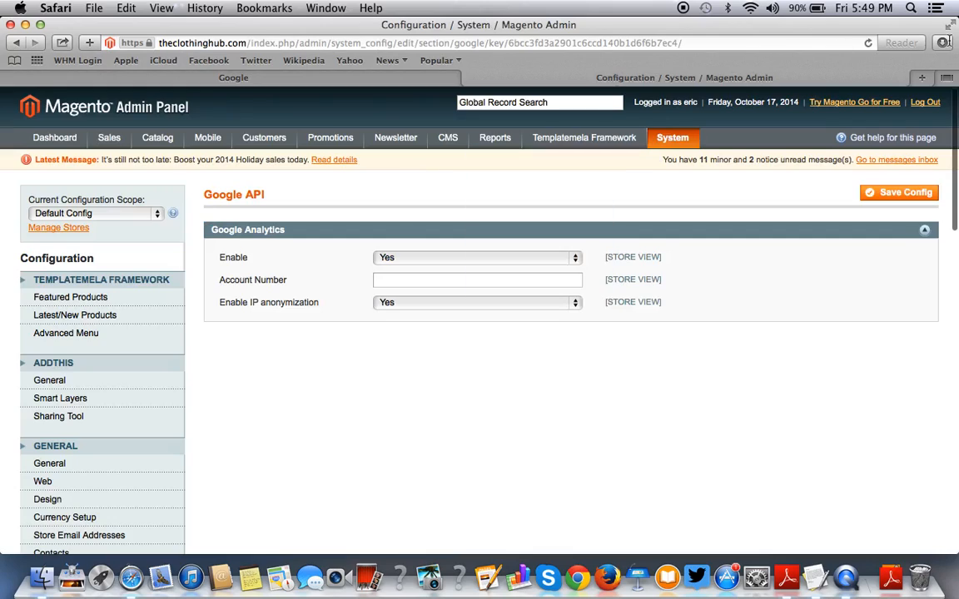
left_click(924, 103)
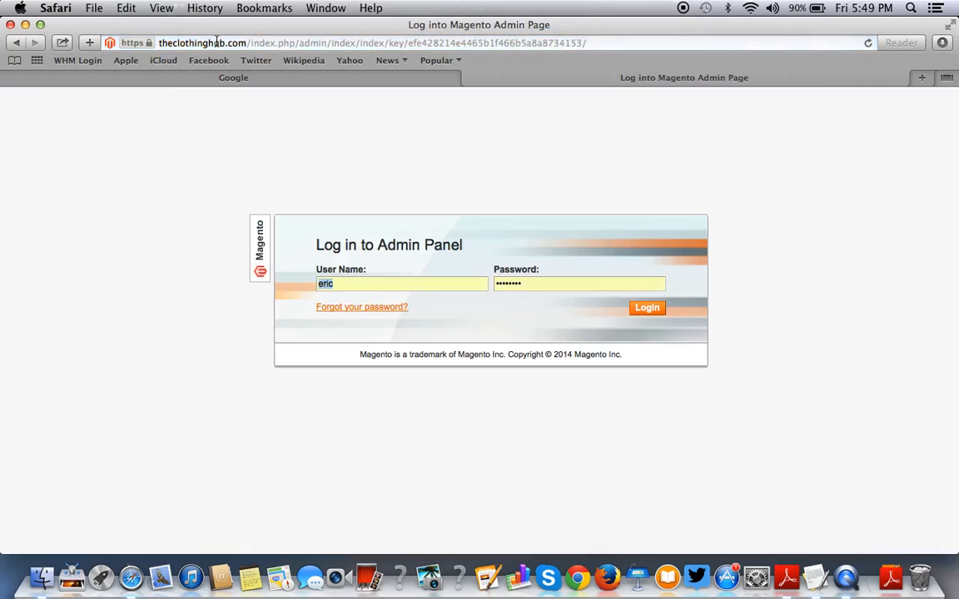
left_click(216, 43)
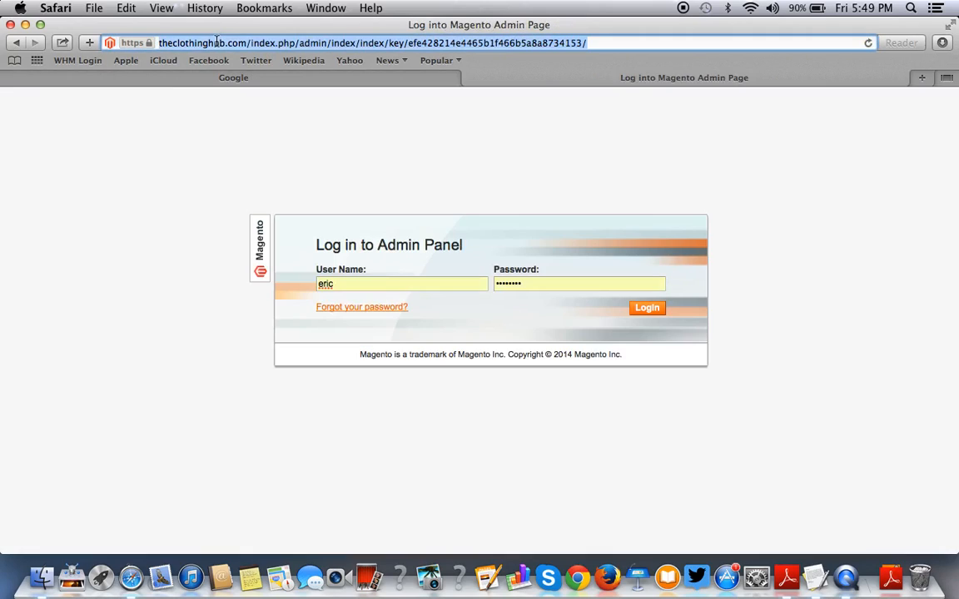
type("www.theclothinghub.com/")
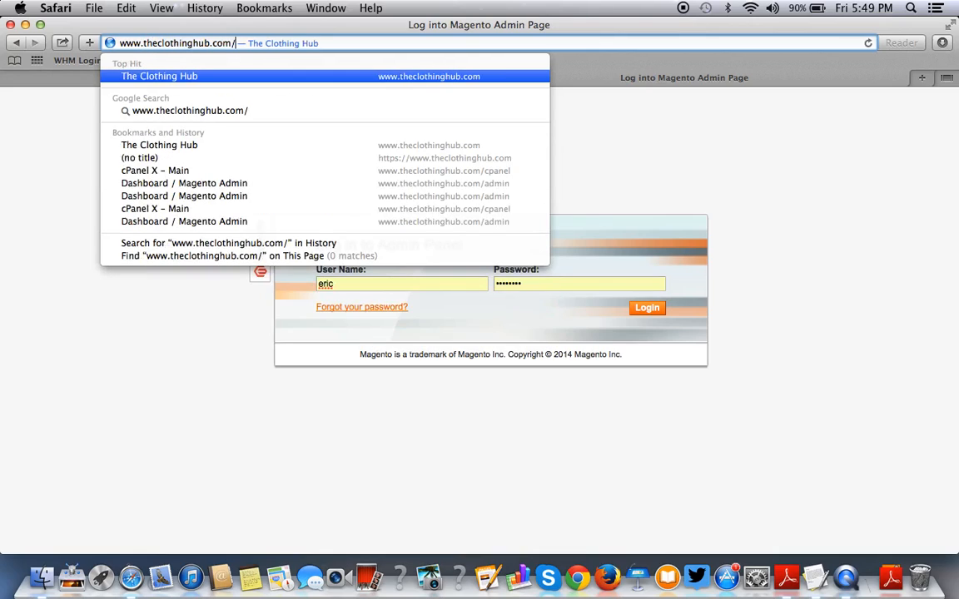
type("admin")
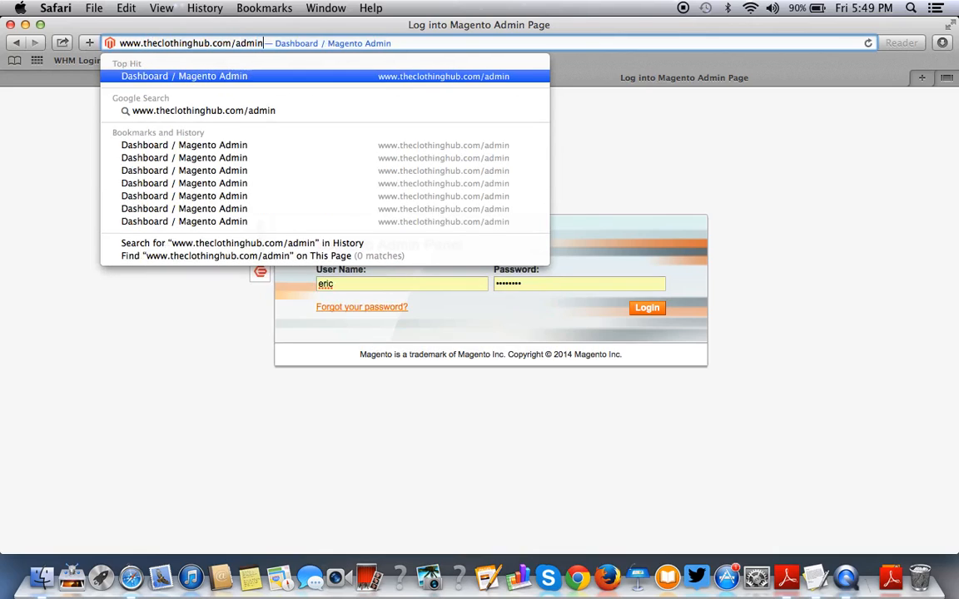
key("Return")
left_click(631, 312)
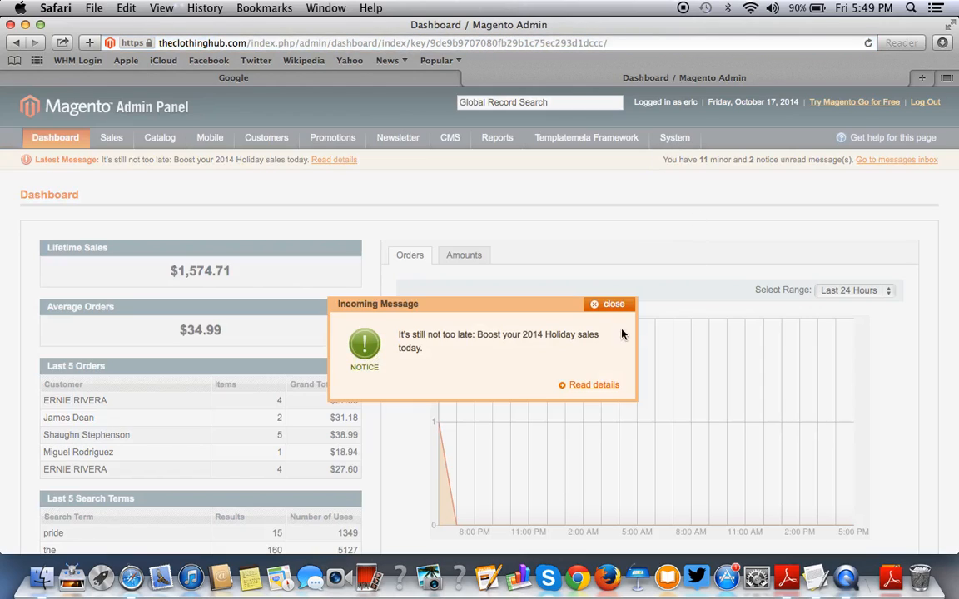
Dismiss the holiday-sales notice and open System > Configuration > Google API under Sales.
left_click(601, 305)
mouse_move(674, 139)
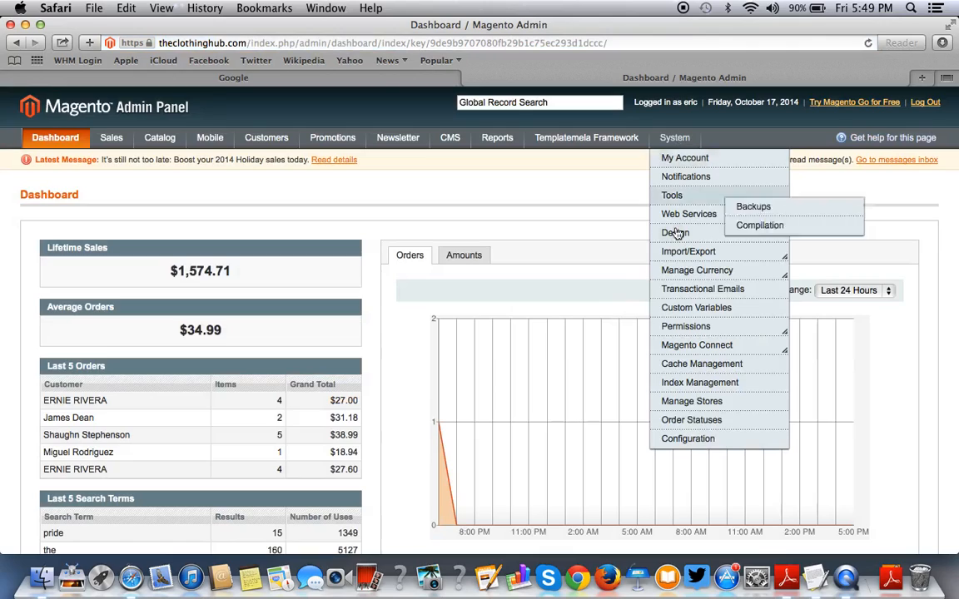
left_click(678, 440)
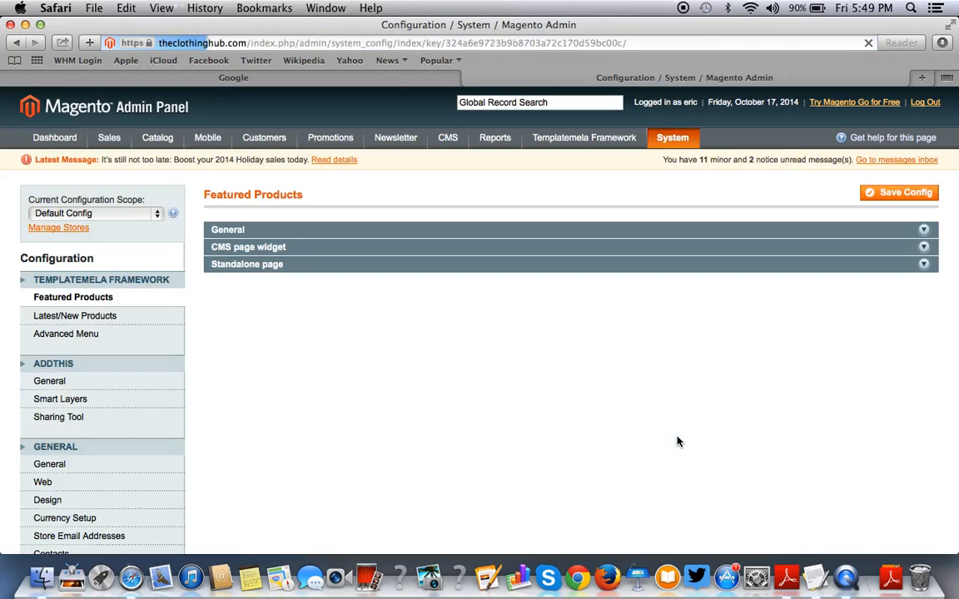
scroll(674, 440, "down", 15)
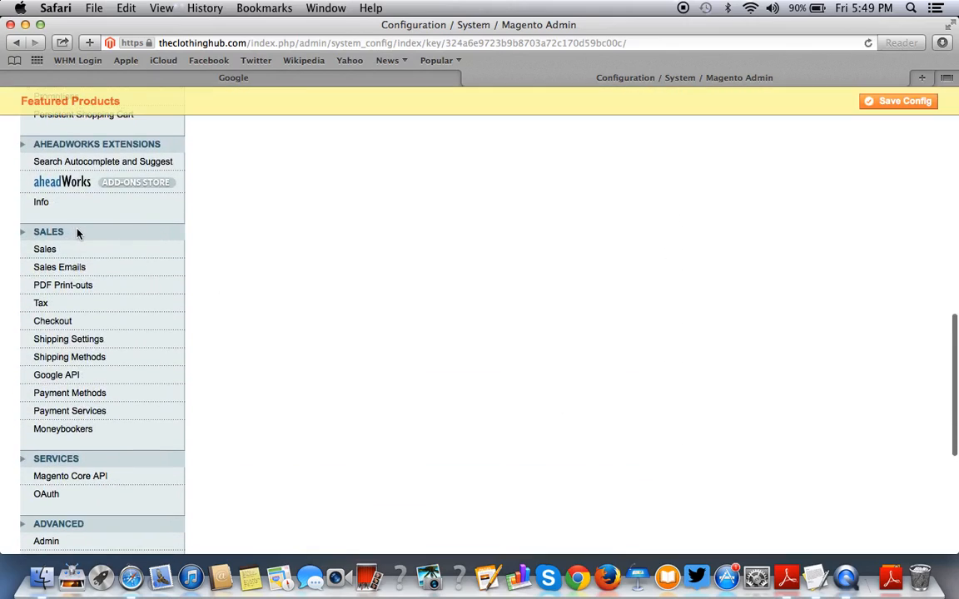
left_click(59, 379)
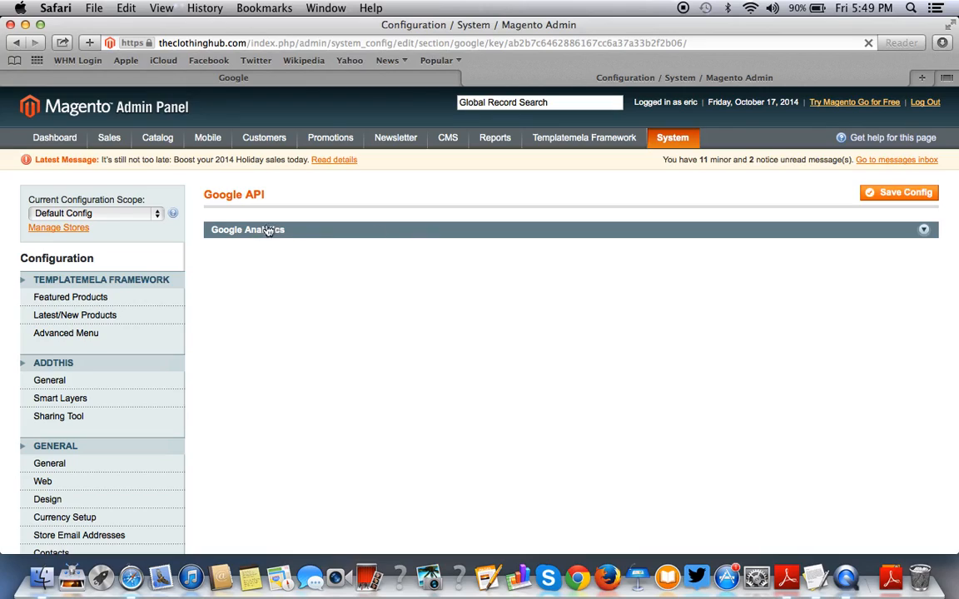
In Google Analytics settings, keep Enable and IP anonymization at Yes and delete the Account Number.
left_click(295, 237)
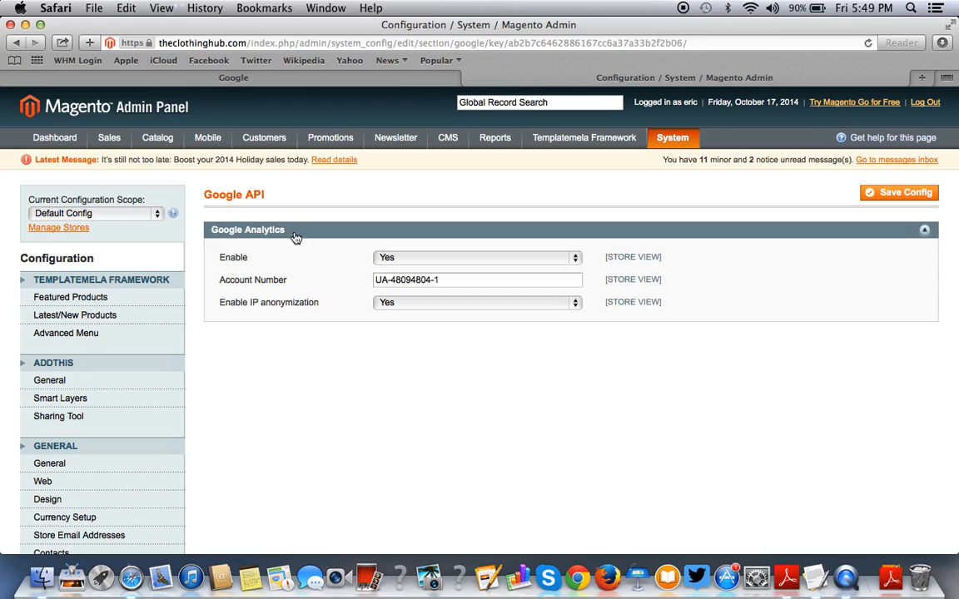
left_click(425, 261)
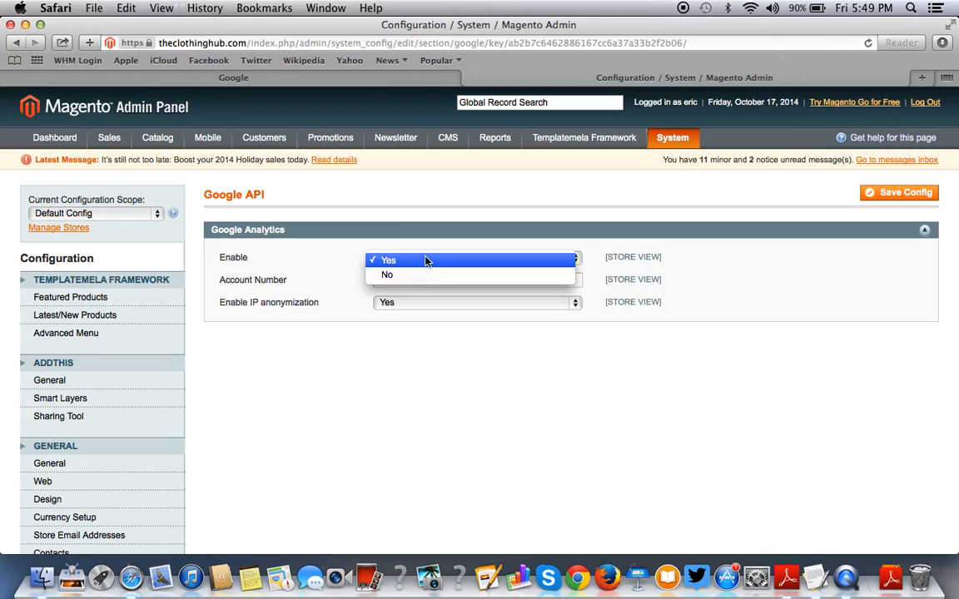
left_click(426, 259)
double_click(421, 274)
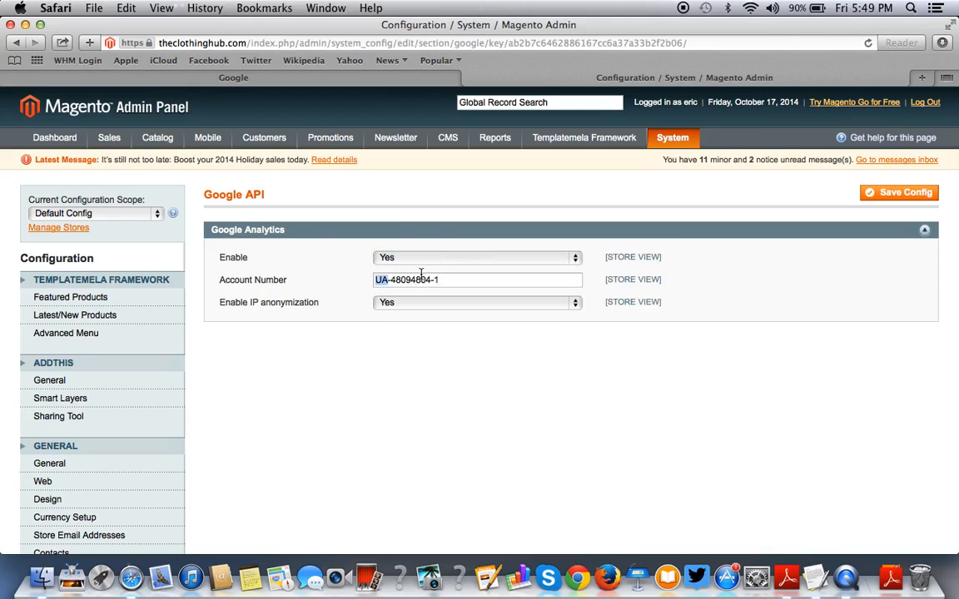
left_click_drag(376, 281, 441, 280)
key("BackSpace")
left_click(439, 309)
left_click(439, 305)
left_click(366, 79)
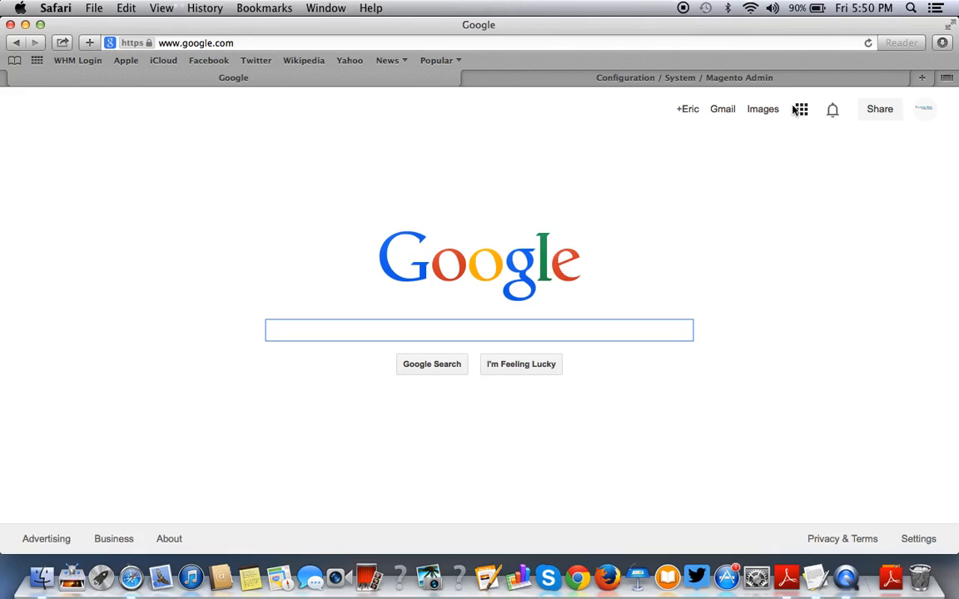
Search Google for 'google analytics' and go from the official site into Google Analytics.
left_click(666, 76)
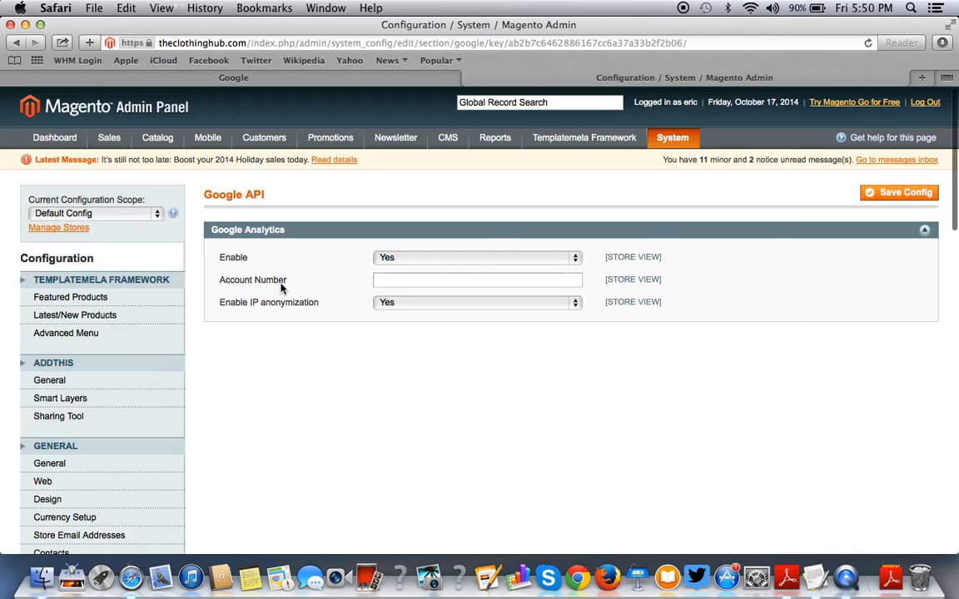
left_click(168, 79)
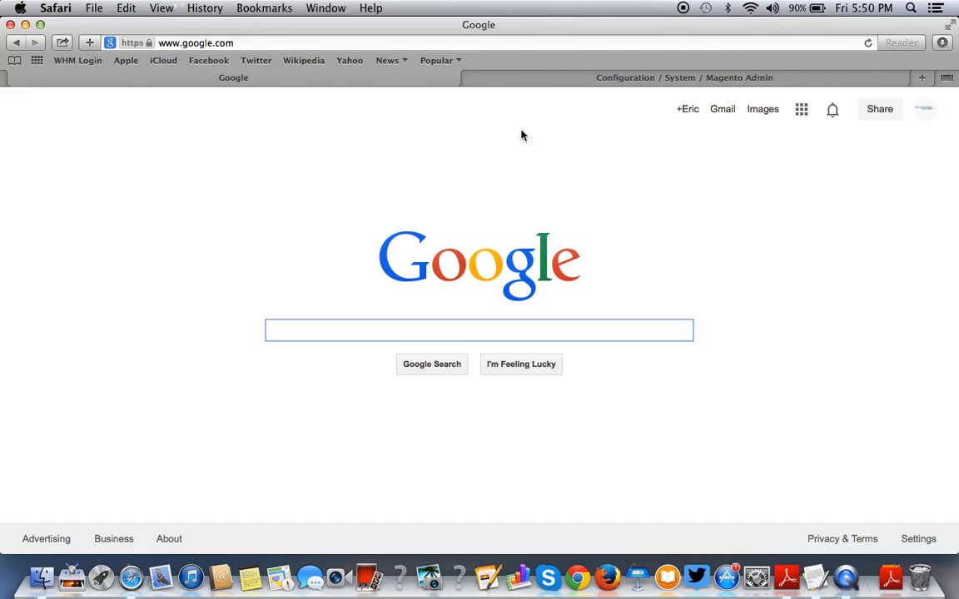
type("google analytics")
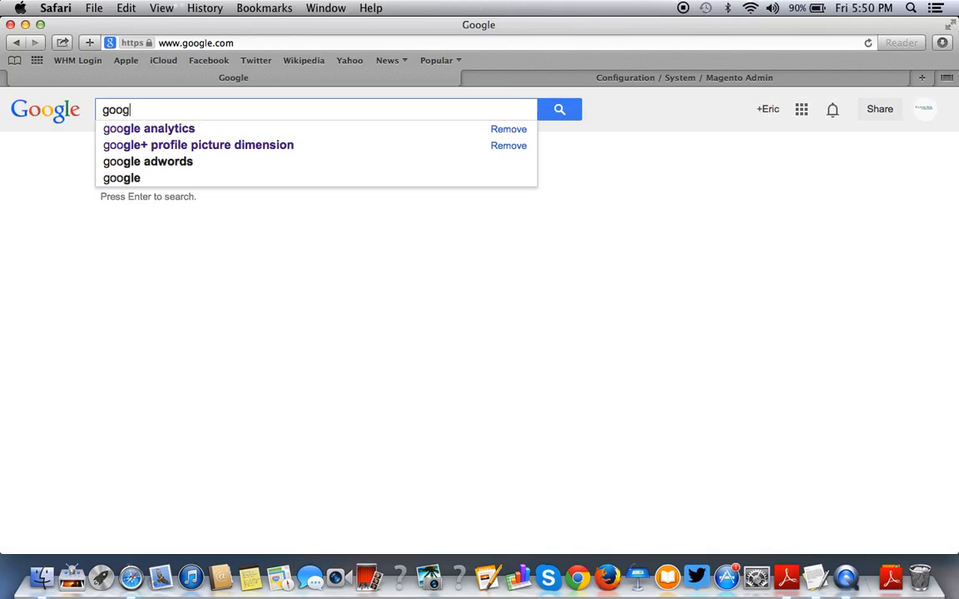
key("Return")
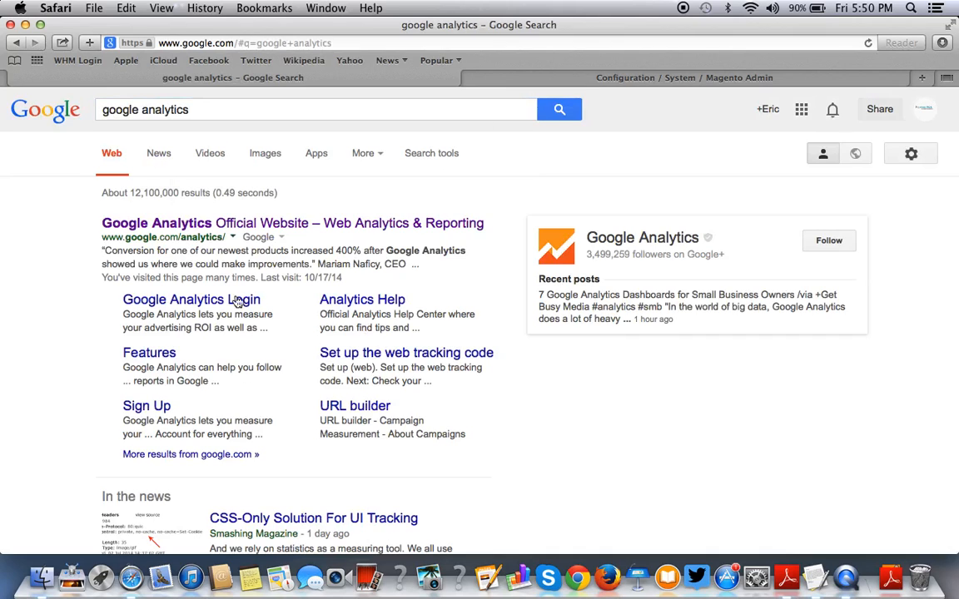
left_click(233, 222)
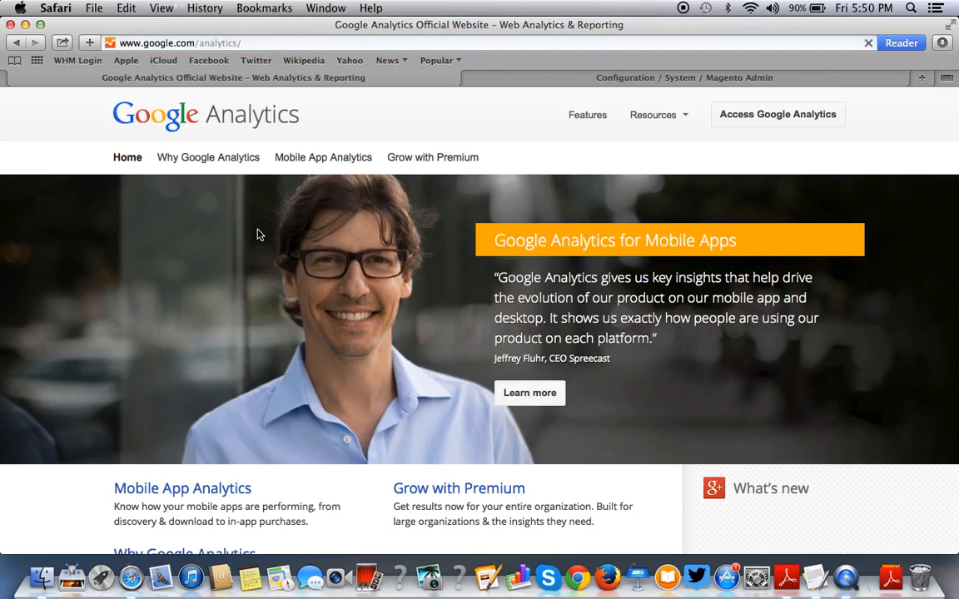
left_click(789, 122)
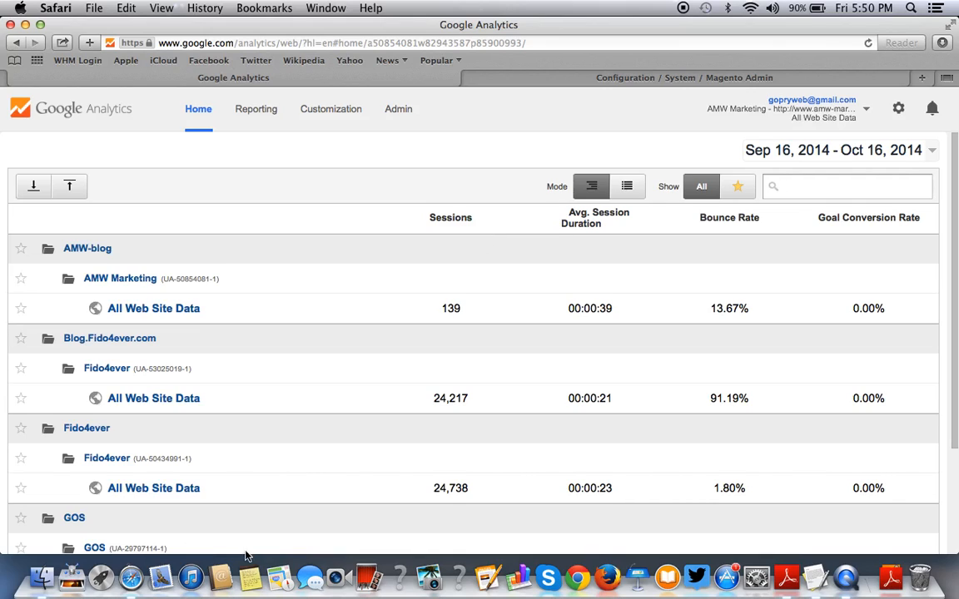
Open the Google Analytics Admin page and show its account list.
scroll(338, 448, "down", 2)
scroll(338, 449, "up", 2)
left_click(399, 114)
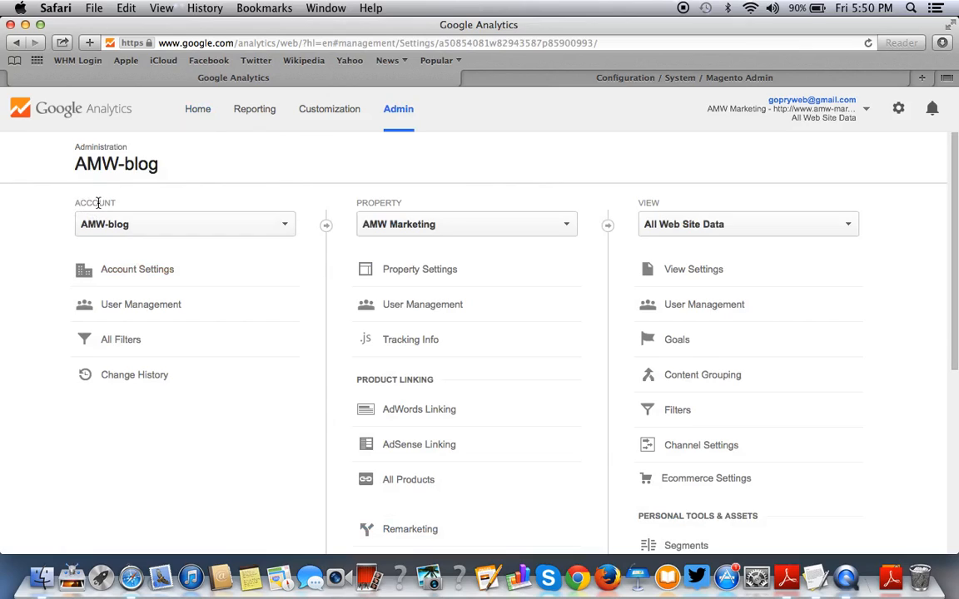
left_click(147, 226)
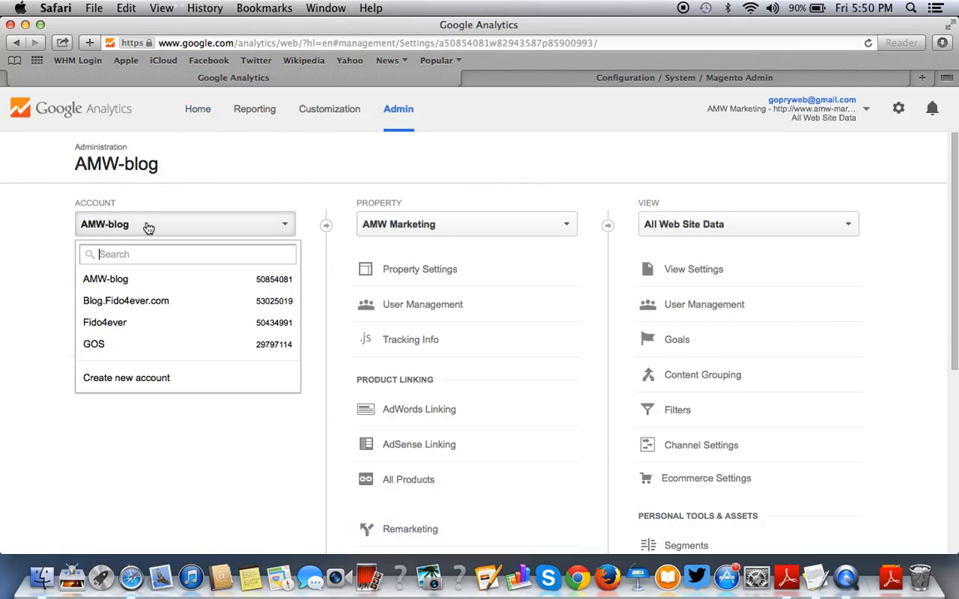
Start a new account with account and website names both 'The Clothing Hub'.
left_click(126, 378)
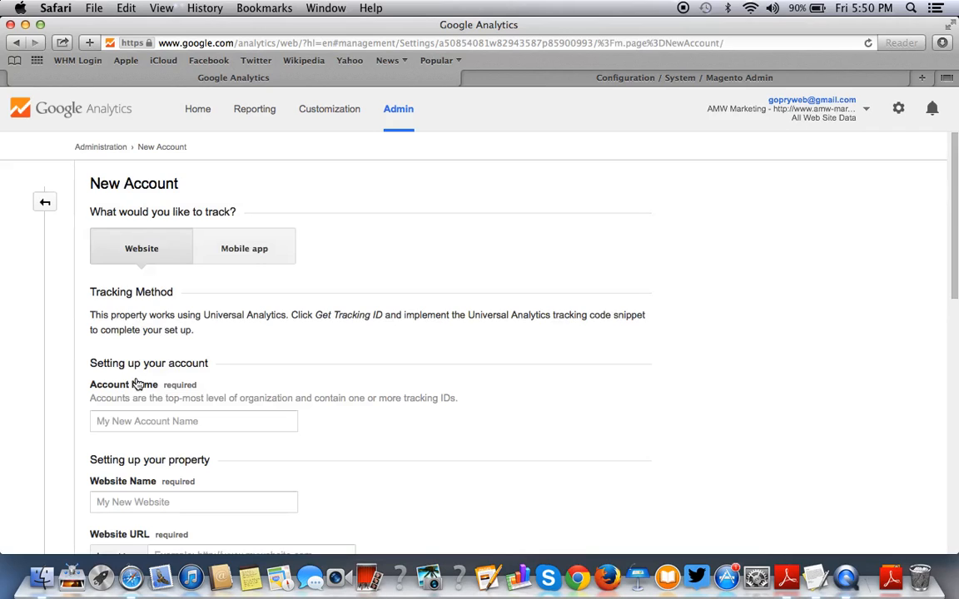
scroll(238, 269, "down", 4)
left_click(209, 276)
type("The")
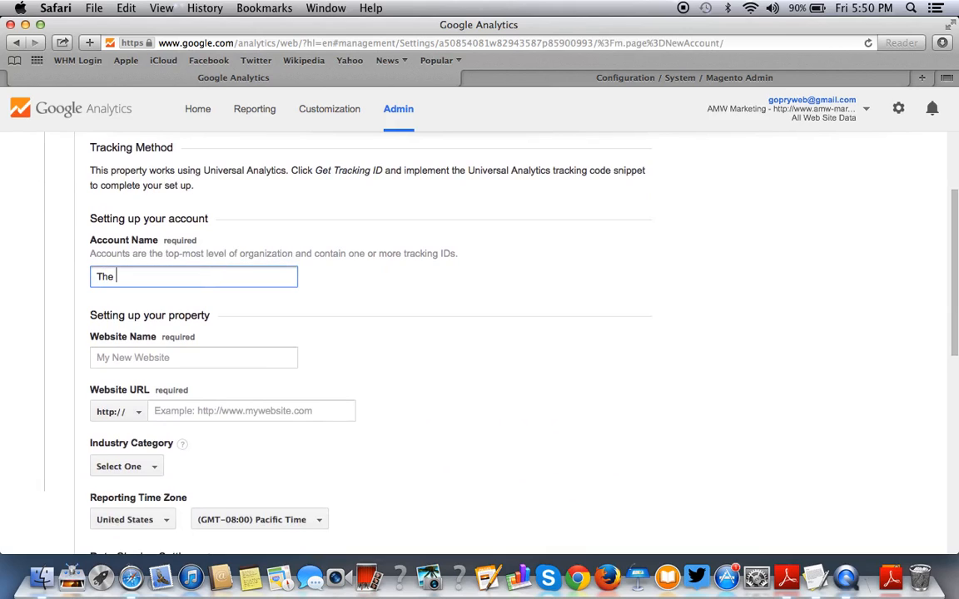
scroll(188, 197, "up", 2)
scroll(192, 198, "down", 3)
scroll(188, 193, "up", 3)
scroll(188, 193, "up", 3)
scroll(188, 193, "down", 4)
scroll(188, 193, "up", 4)
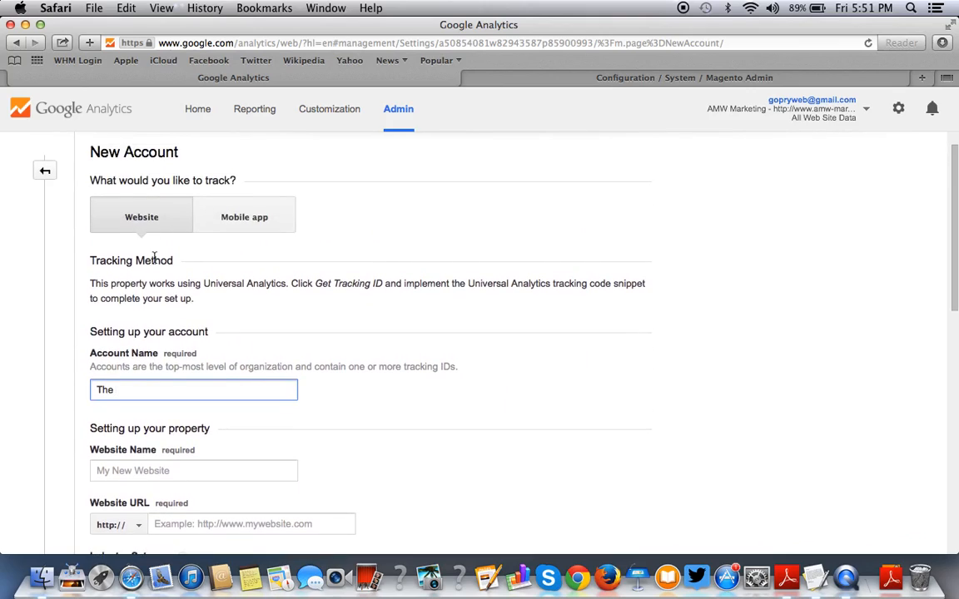
scroll(154, 258, "down", 4)
type("Clot")
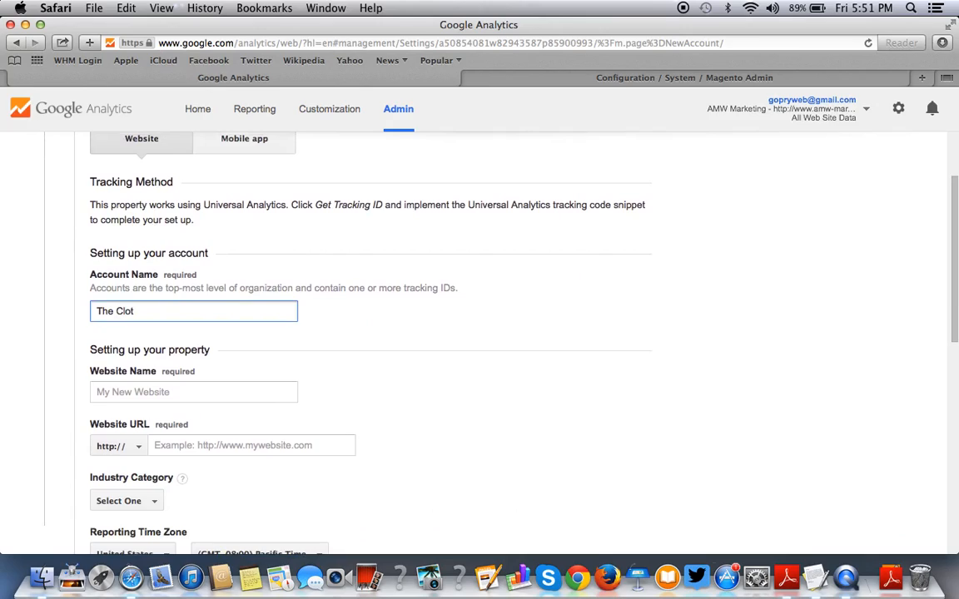
type("hnng Hub")
left_click(124, 392)
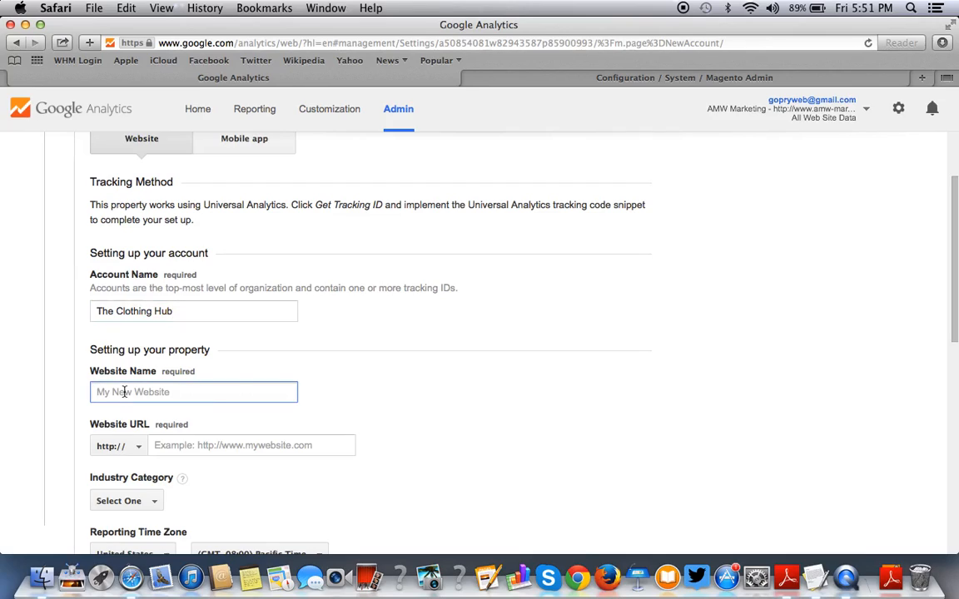
type("The Clothing Hub")
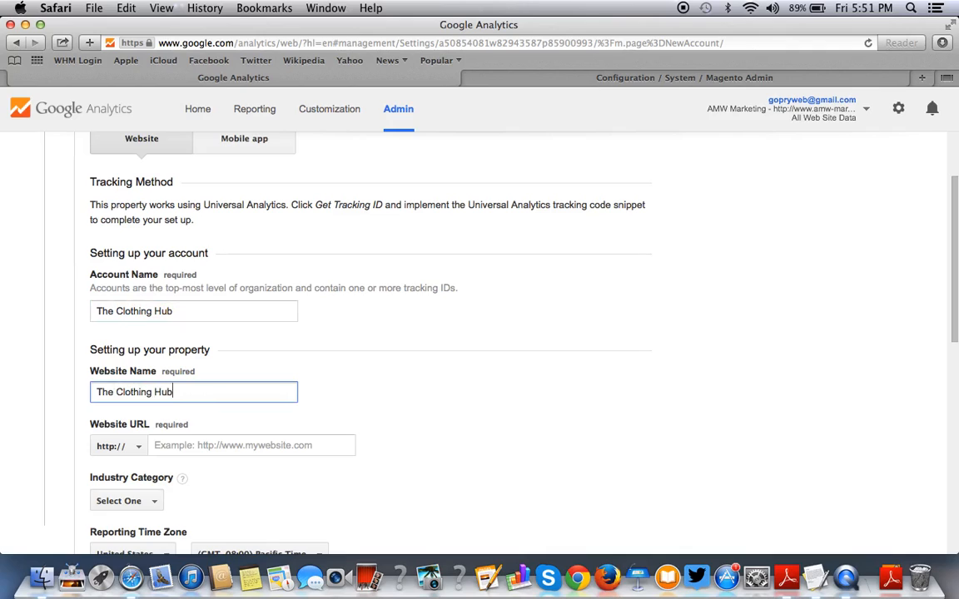
scroll(79, 310, "down", 5)
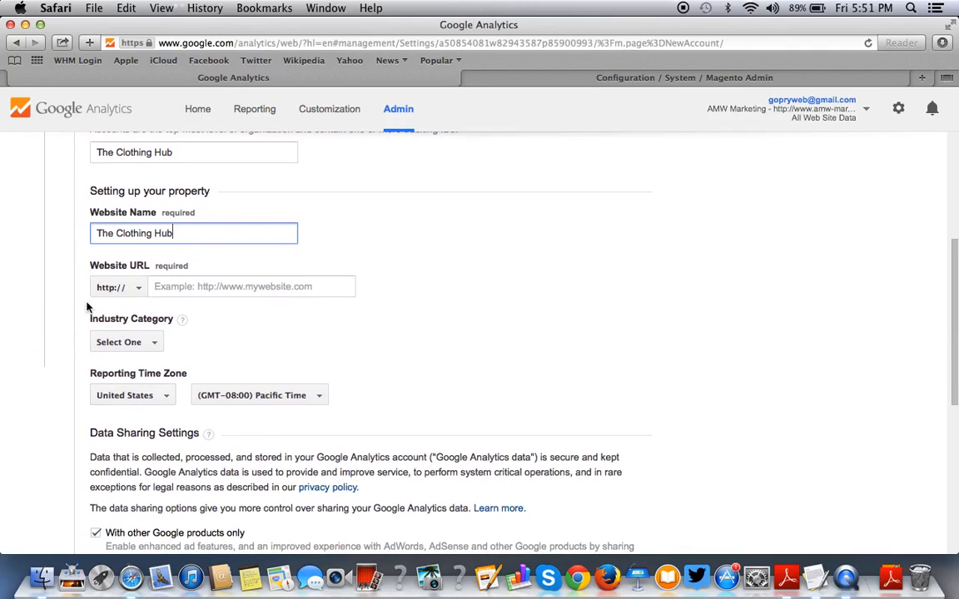
left_click(91, 289)
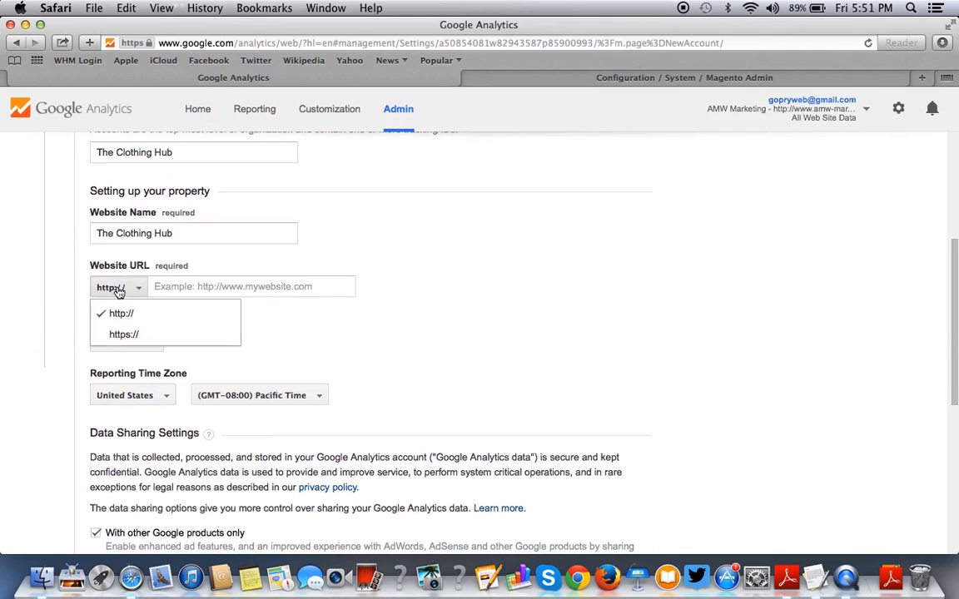
left_click(441, 308)
left_click(109, 290)
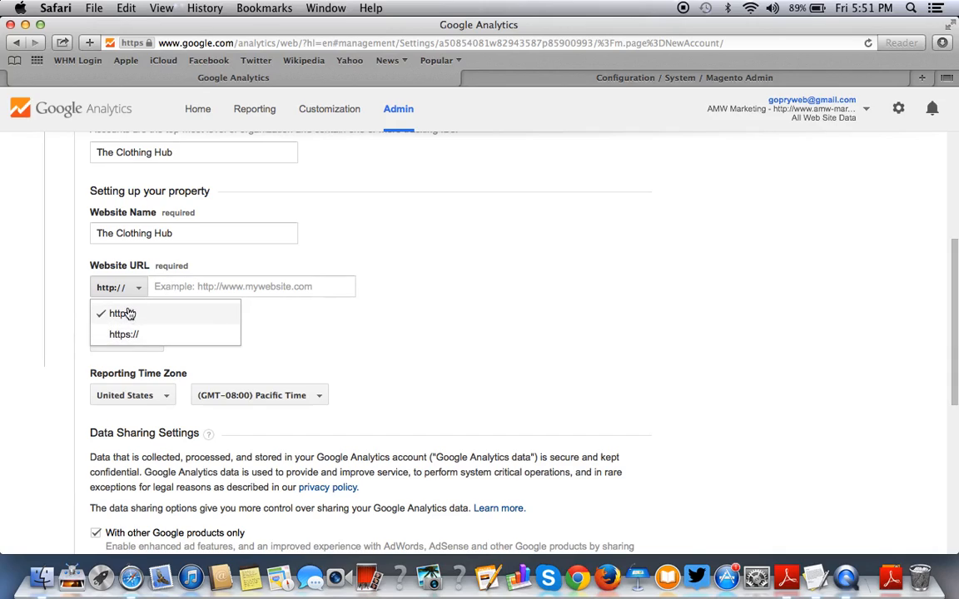
left_click(192, 288)
type("www.the")
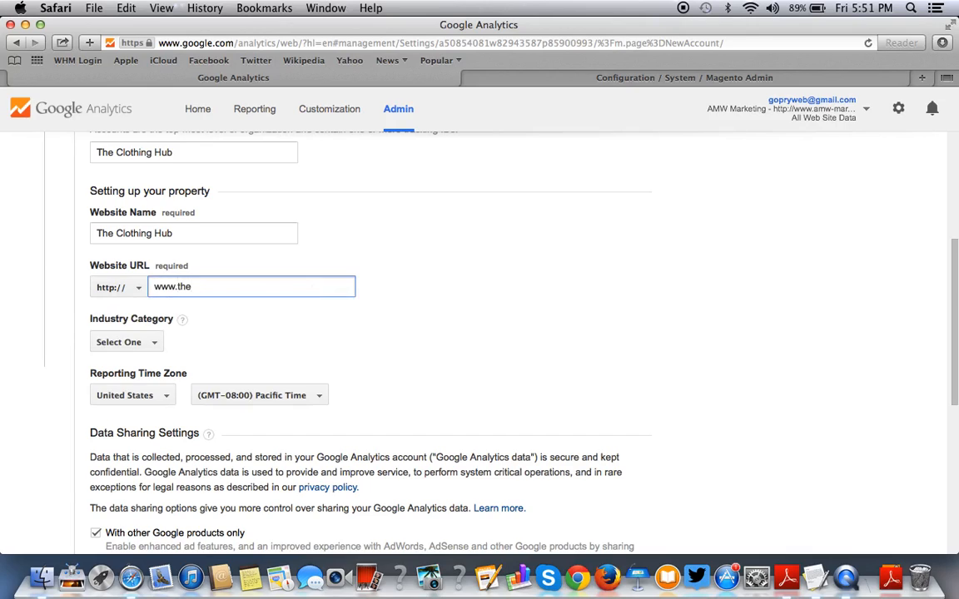
type("clothinghub.com")
Set the new property's industry category to Shopping.
left_click(424, 336)
scroll(423, 336, "down", 10)
scroll(423, 336, "up", 15)
scroll(424, 336, "down", 5)
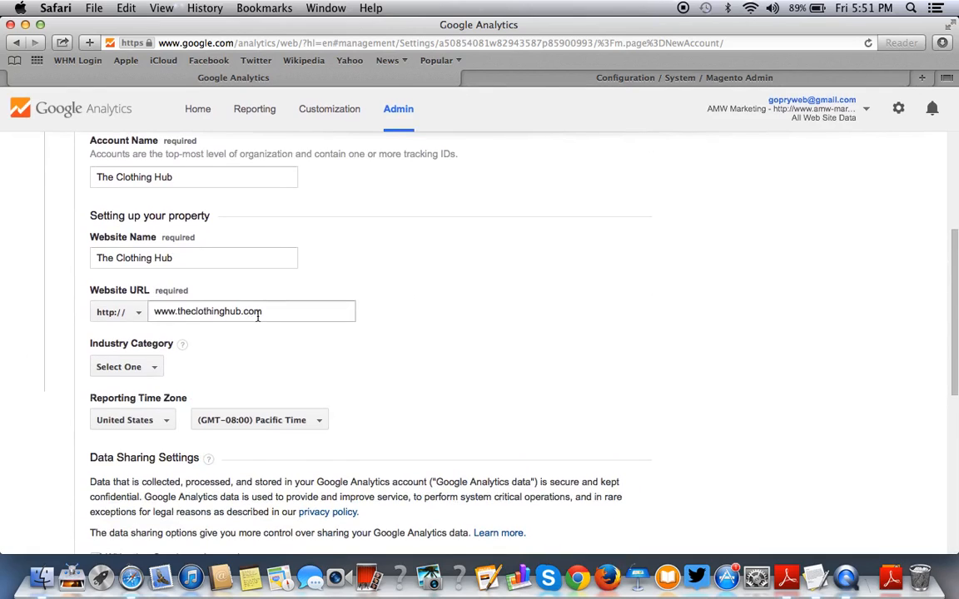
scroll(257, 316, "down", 3)
left_click(146, 261)
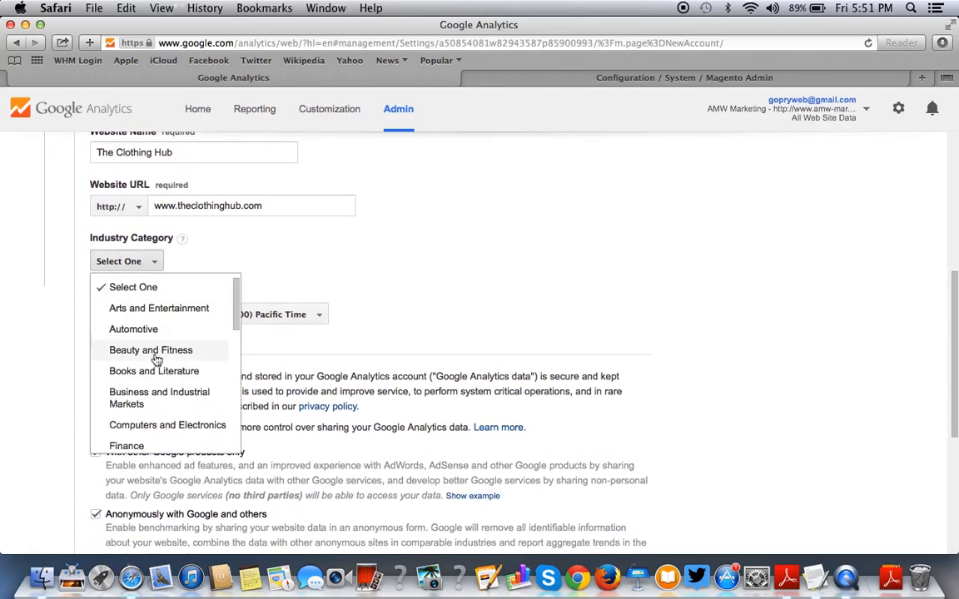
left_click_drag(233, 311, 231, 364)
scroll(231, 364, "down", 5)
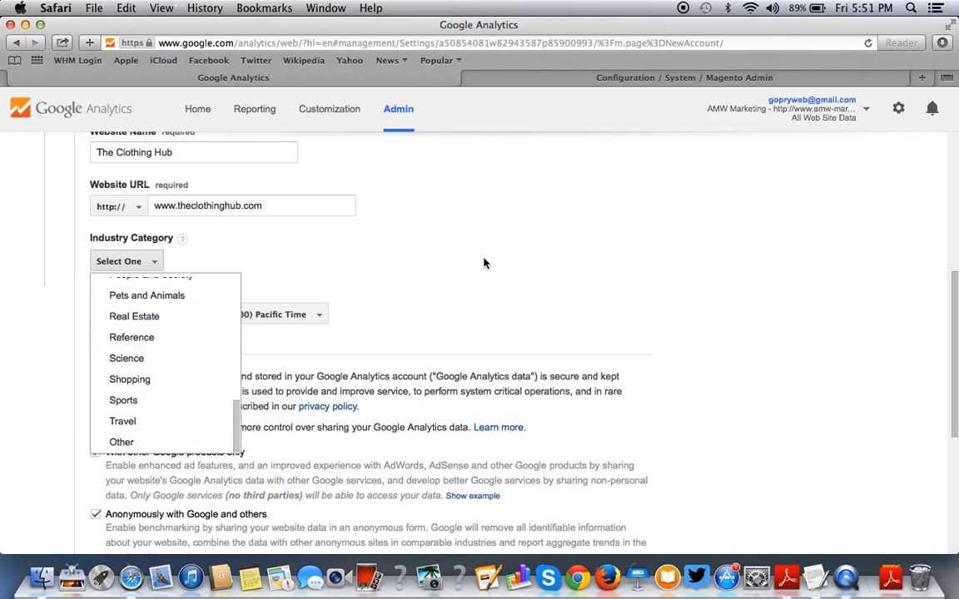
left_click(145, 379)
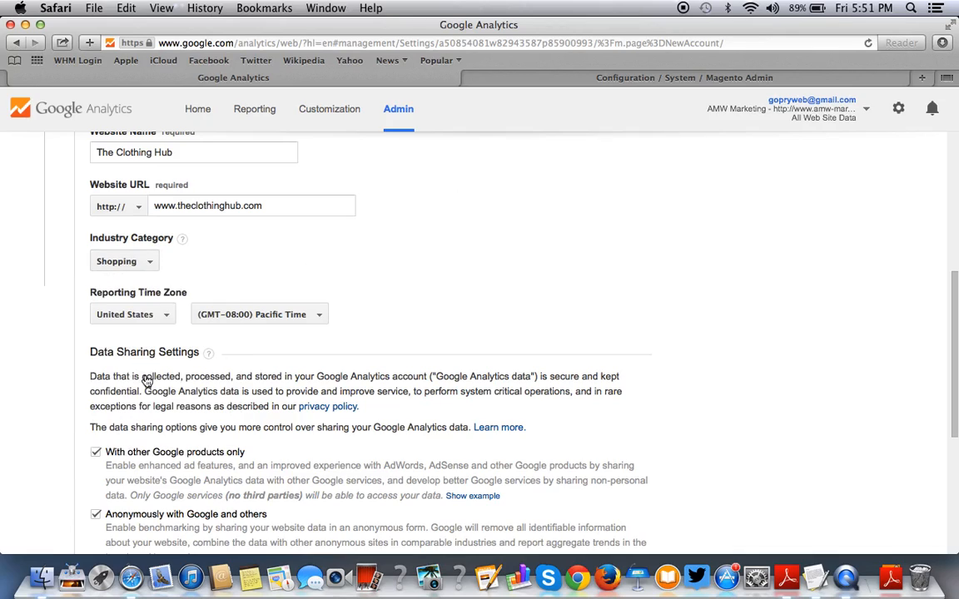
left_click(135, 263)
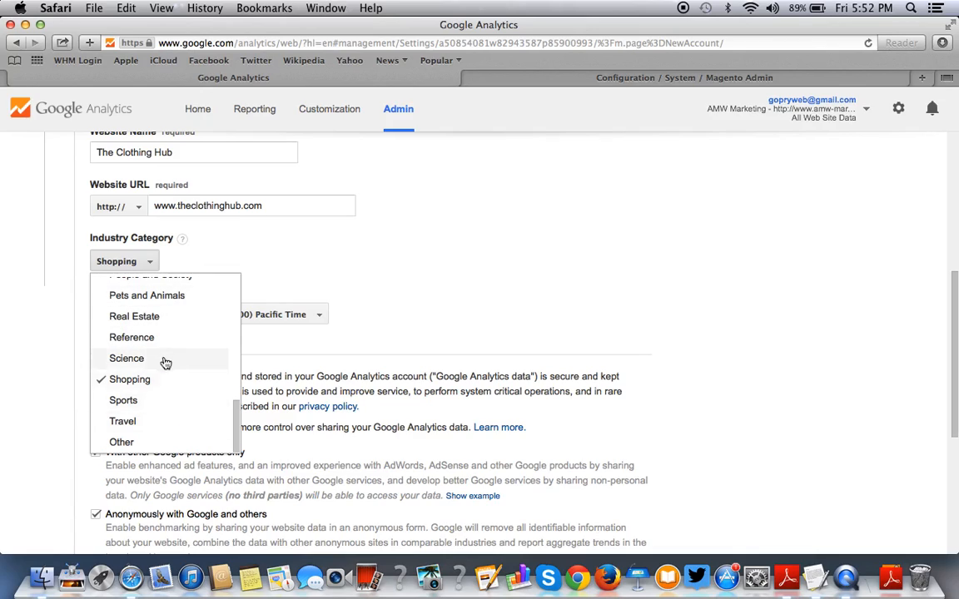
left_click(125, 261)
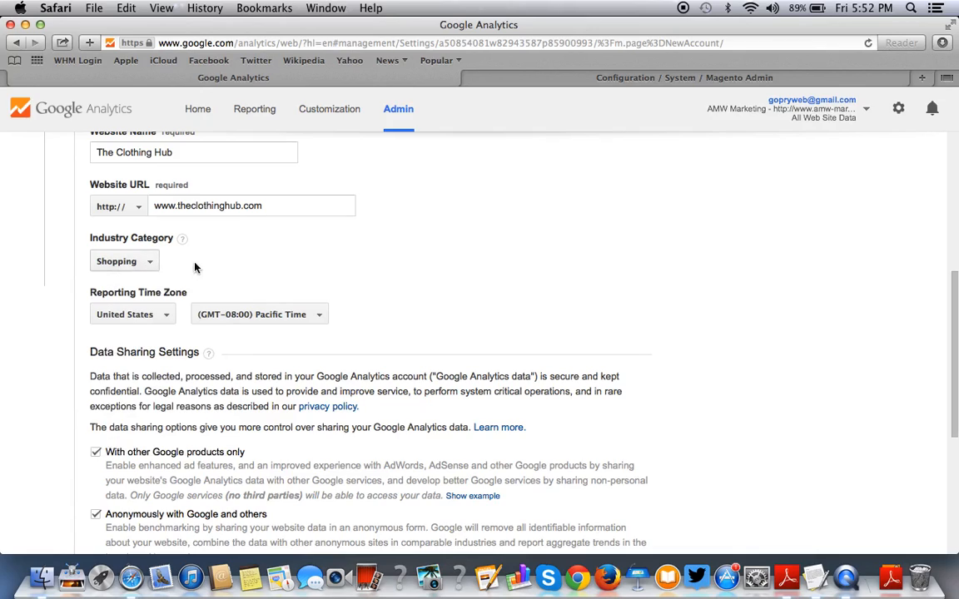
left_click(114, 263)
left_click(112, 262)
Set the reporting time zone to (GMT-05:00) Eastern Time and request the tracking ID.
left_click(317, 316)
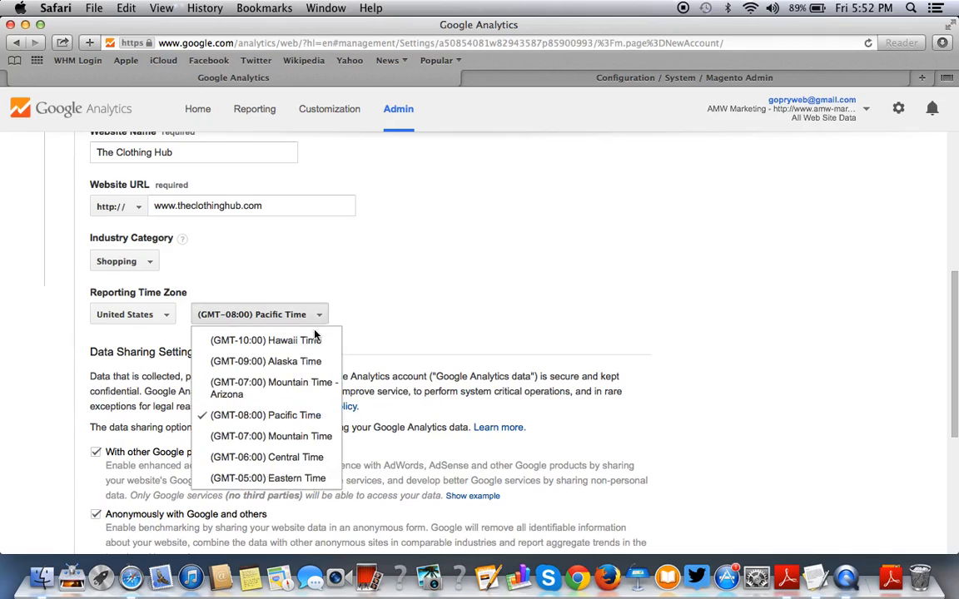
left_click(315, 478)
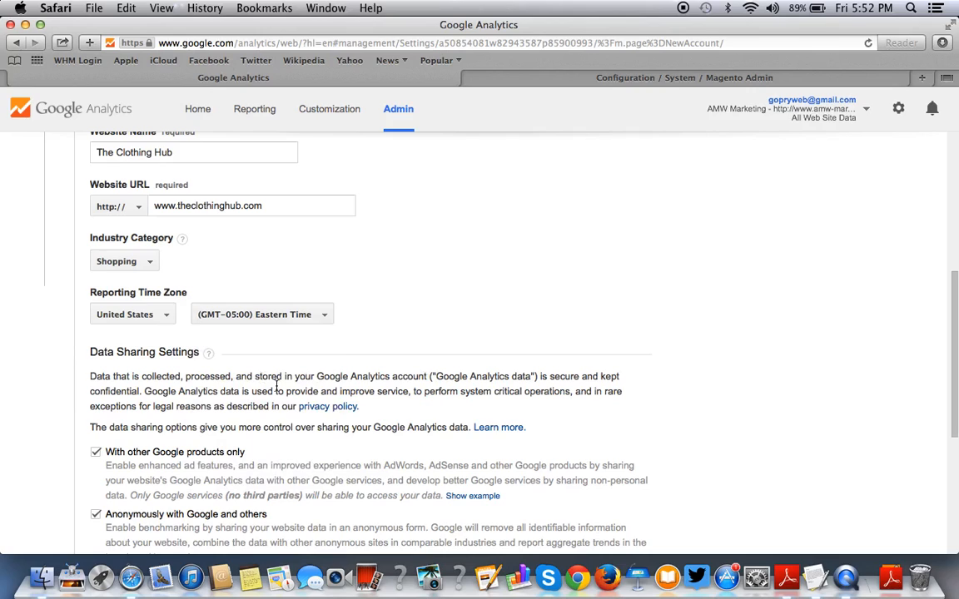
scroll(277, 383, "down", 5)
scroll(277, 384, "up", 4)
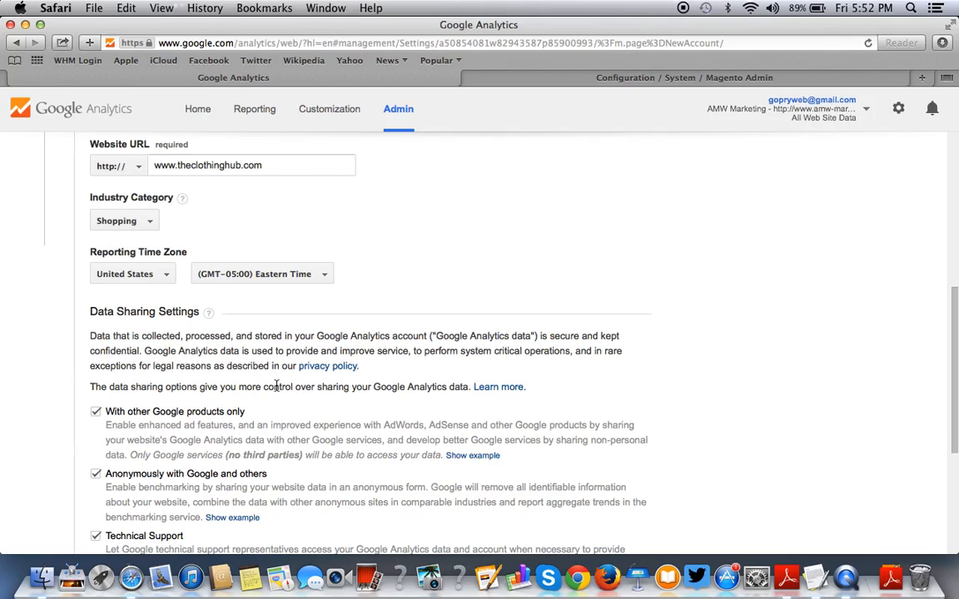
scroll(322, 428, "down", 4)
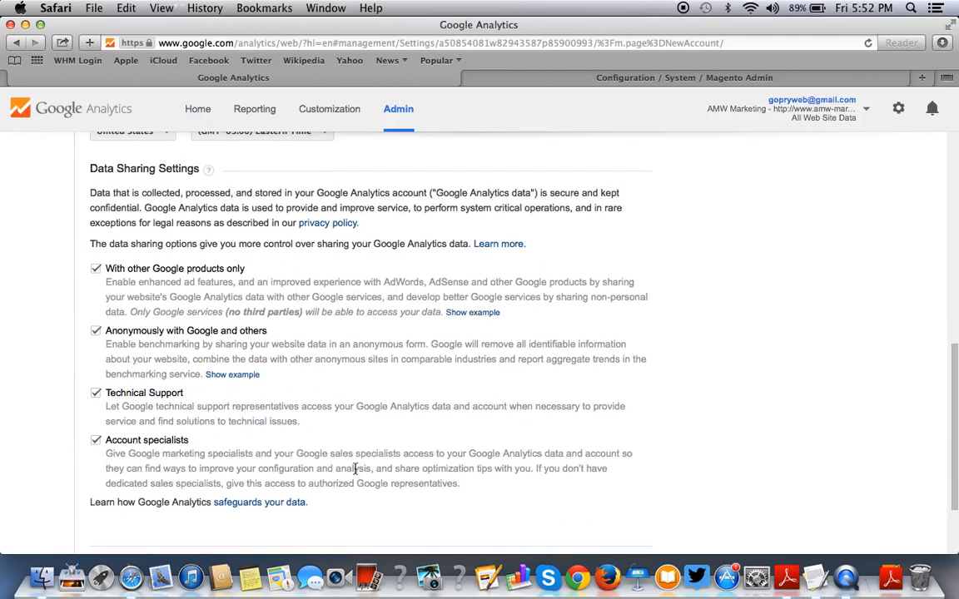
scroll(355, 468, "down", 3)
scroll(356, 468, "up", 8)
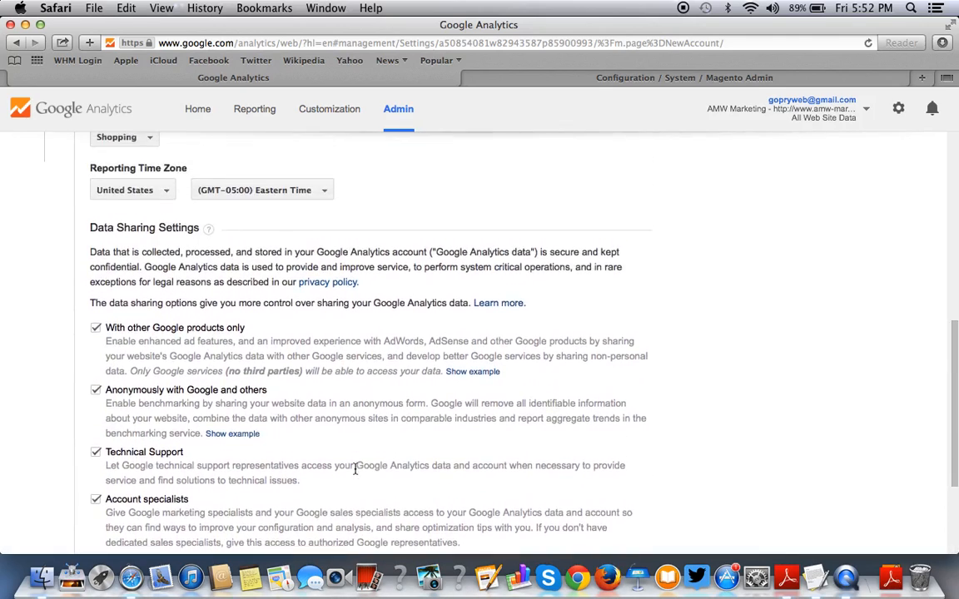
scroll(355, 468, "down", 8)
scroll(179, 264, "up", 2)
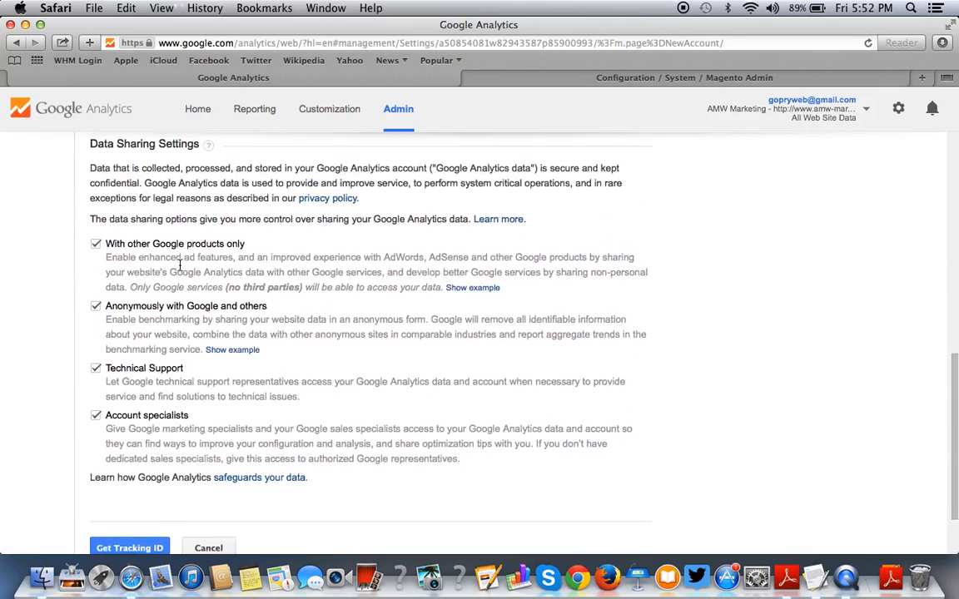
scroll(179, 265, "up", 1)
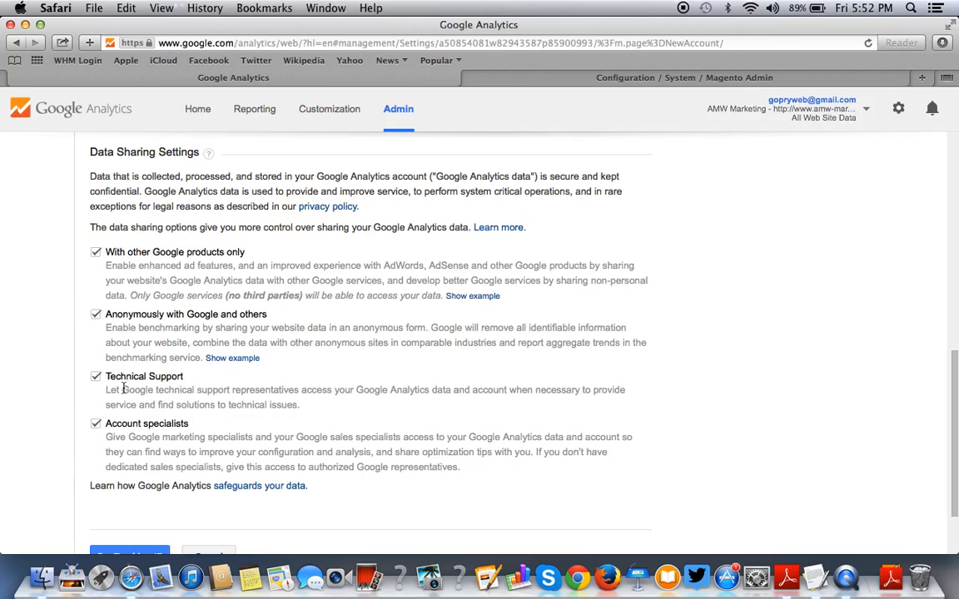
scroll(123, 441, "down", 2)
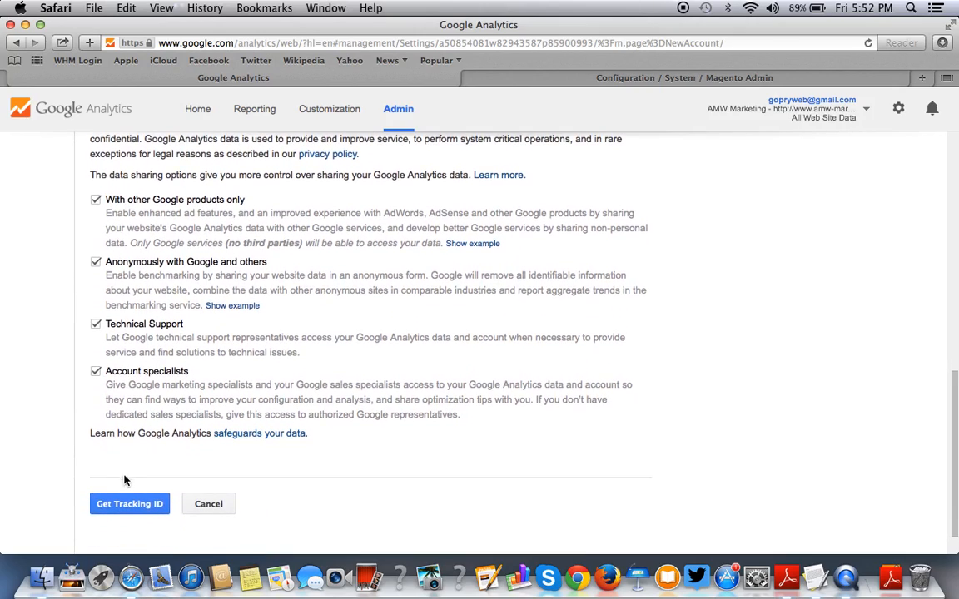
left_click(129, 505)
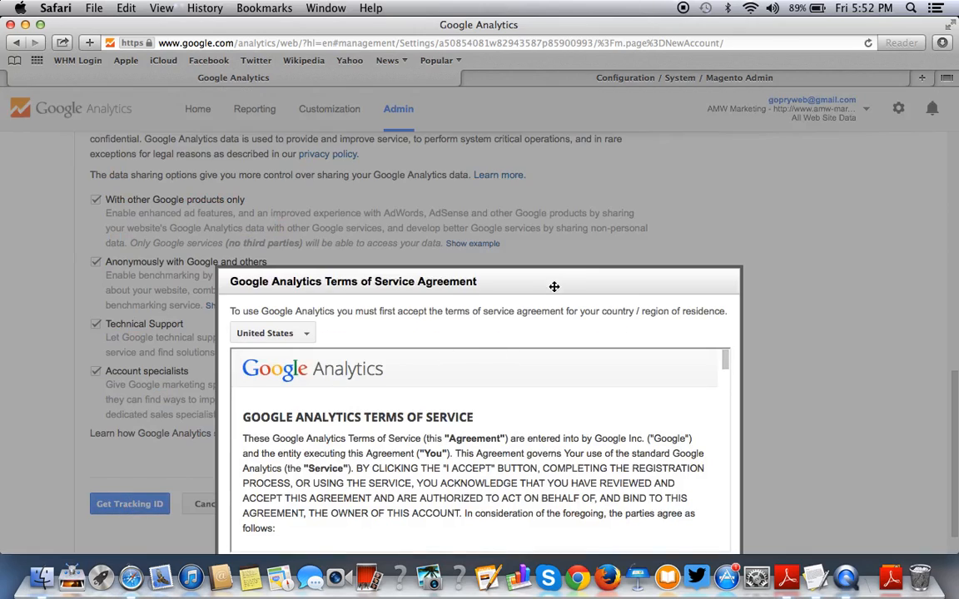
Accept the Google Analytics Terms of Service and review the generated tracking code page.
left_click_drag(559, 283, 565, 133)
scroll(498, 242, "down", 20)
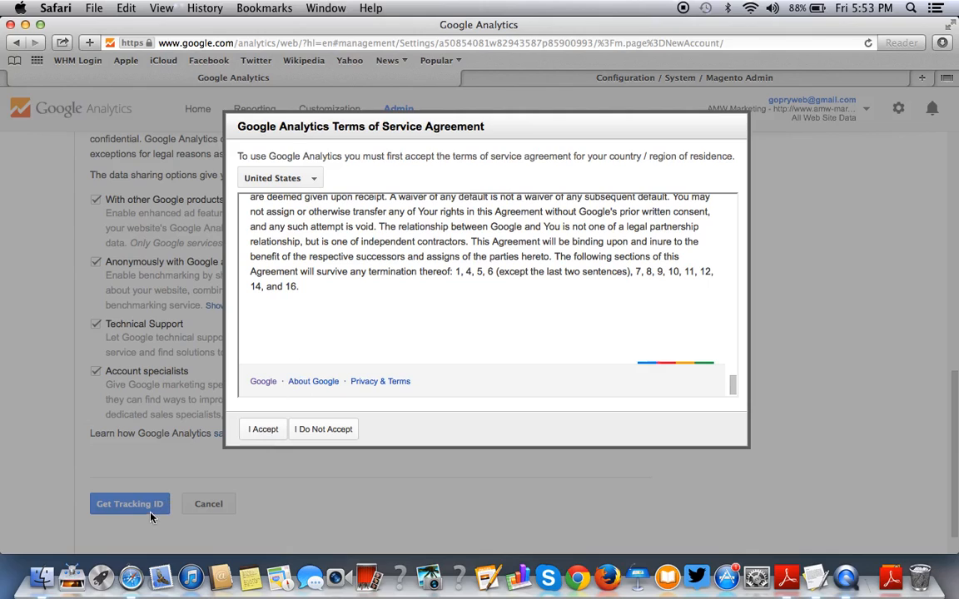
left_click(262, 430)
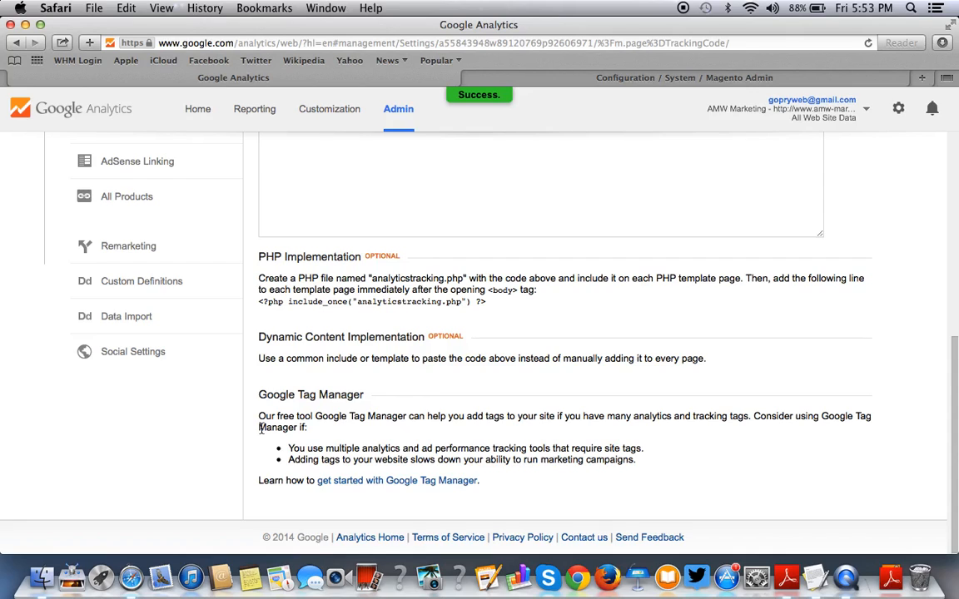
scroll(262, 428, "up", 6)
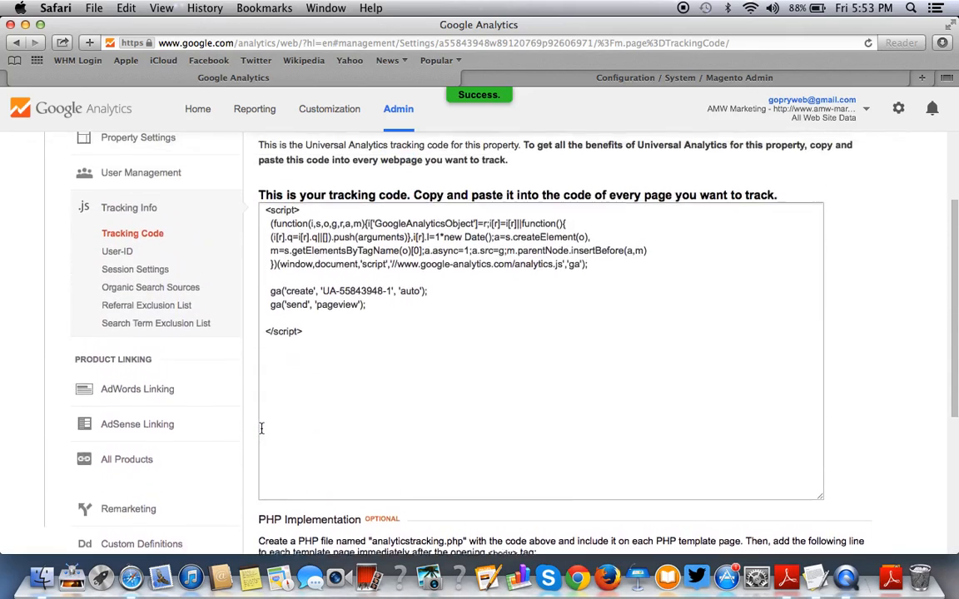
scroll(261, 428, "up", 1)
scroll(261, 428, "up", 3)
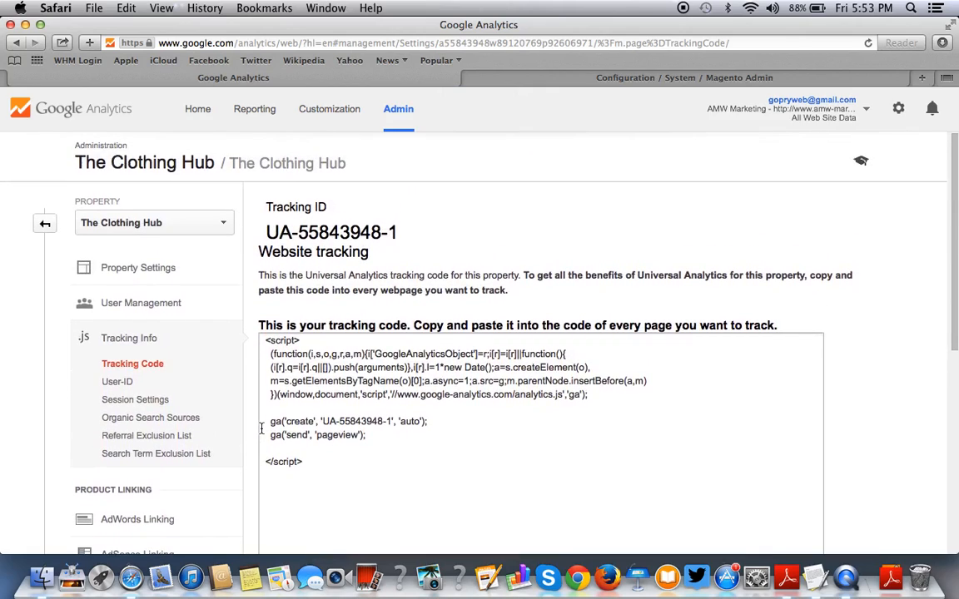
scroll(261, 428, "down", 1)
scroll(262, 427, "down", 4)
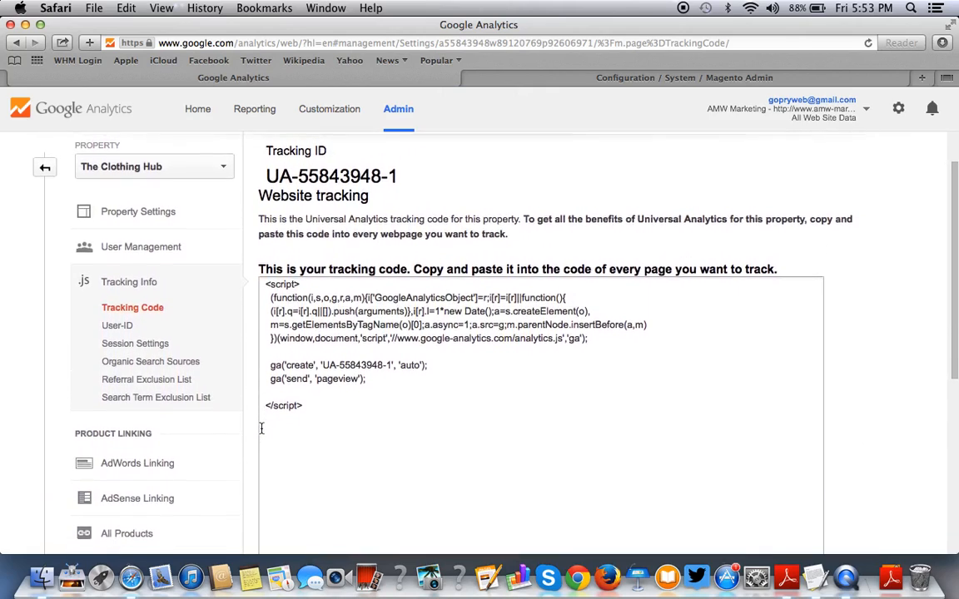
scroll(261, 428, "down", 9)
scroll(262, 428, "up", 12)
In Property Settings, make All Web Site Data the default view and enable Demographics and Interest Reports.
left_click(121, 237)
scroll(346, 283, "down", 3)
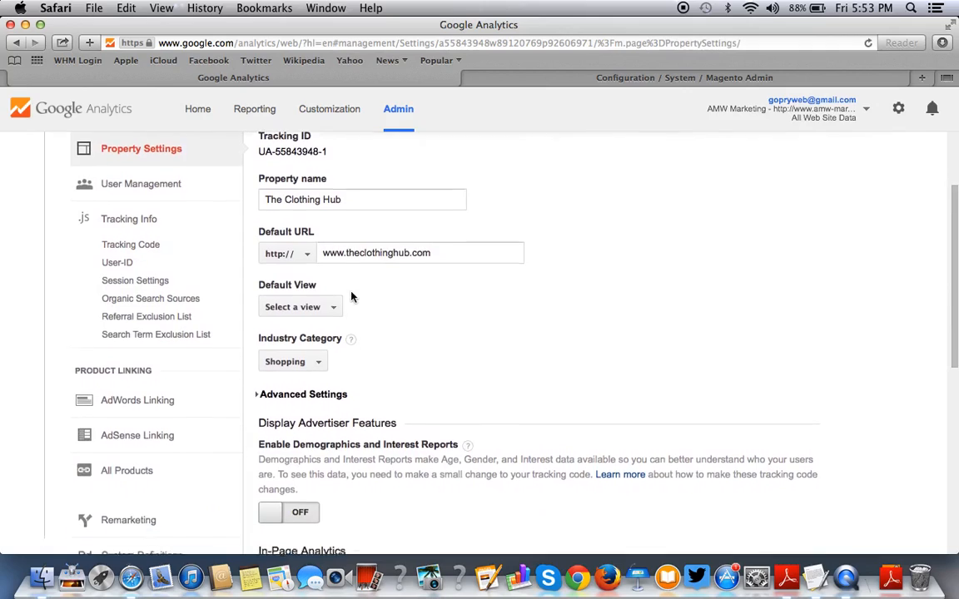
left_click(305, 304)
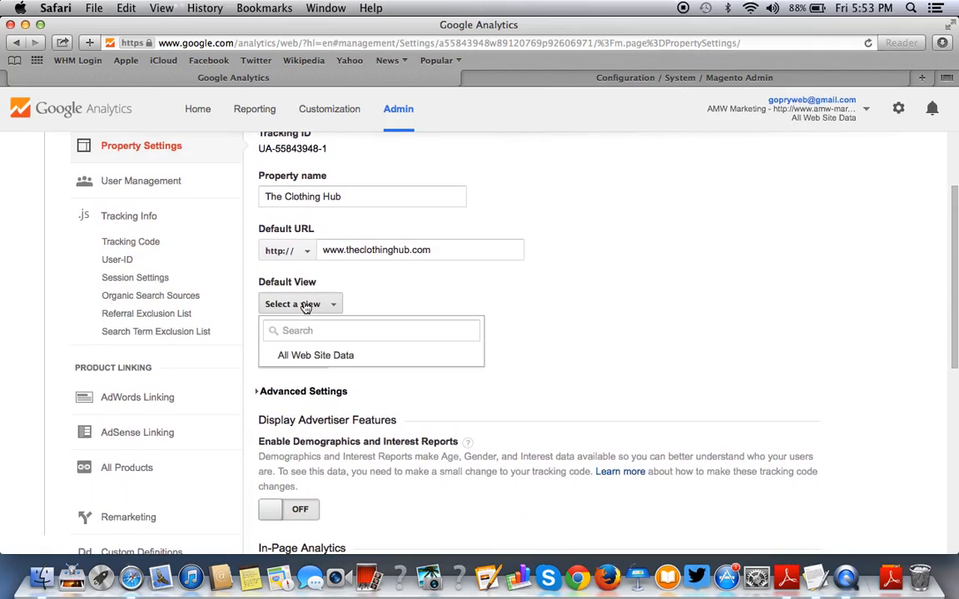
left_click(281, 355)
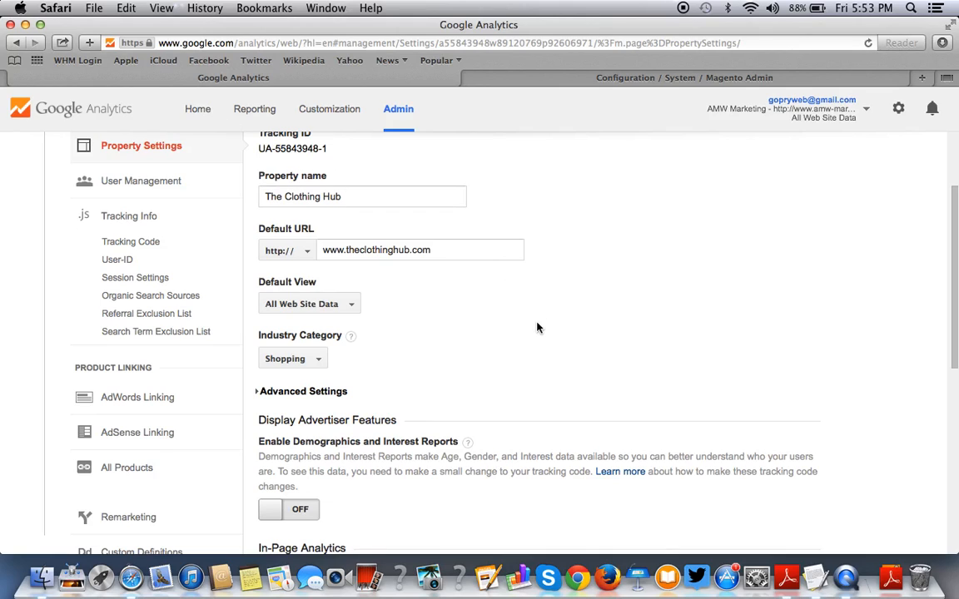
scroll(313, 309, "down", 1)
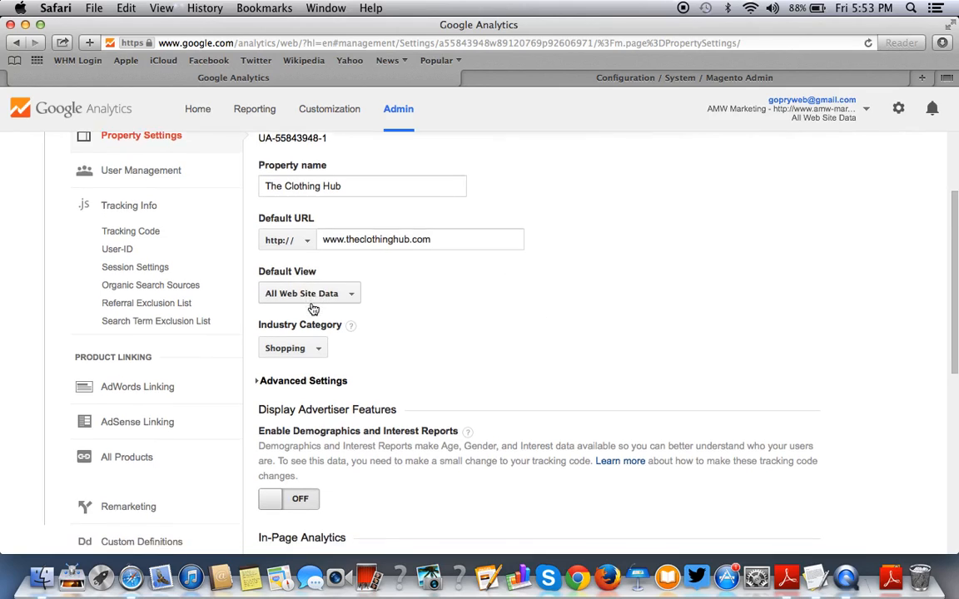
scroll(304, 275, "down", 3)
scroll(299, 252, "down", 5)
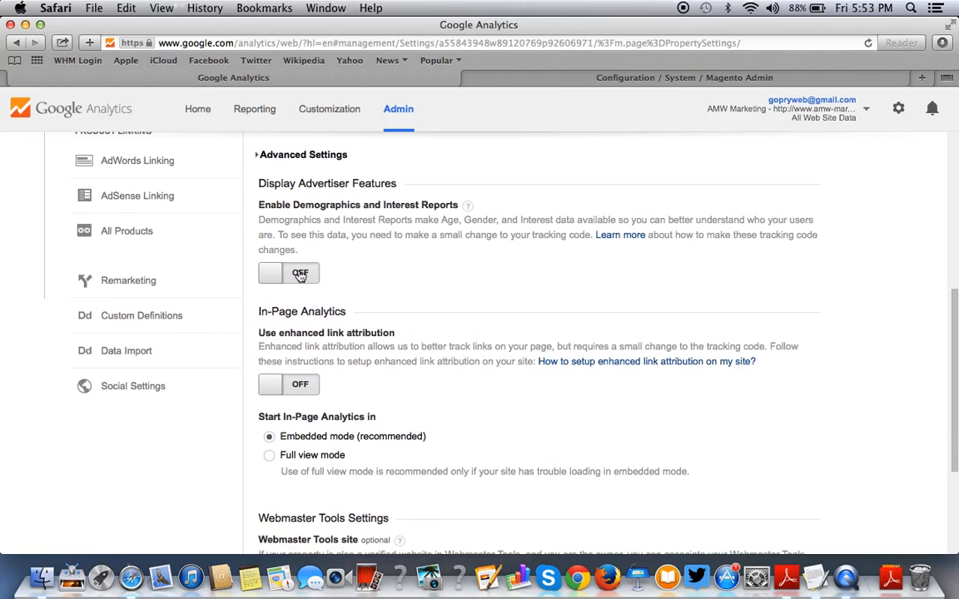
left_click(300, 274)
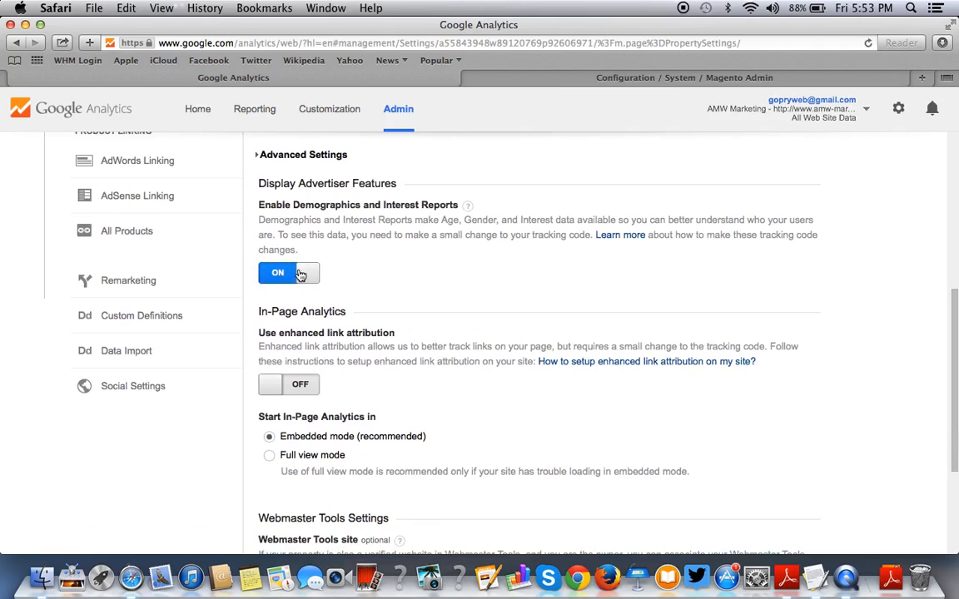
scroll(300, 274, "down", 1)
scroll(301, 274, "up", 1)
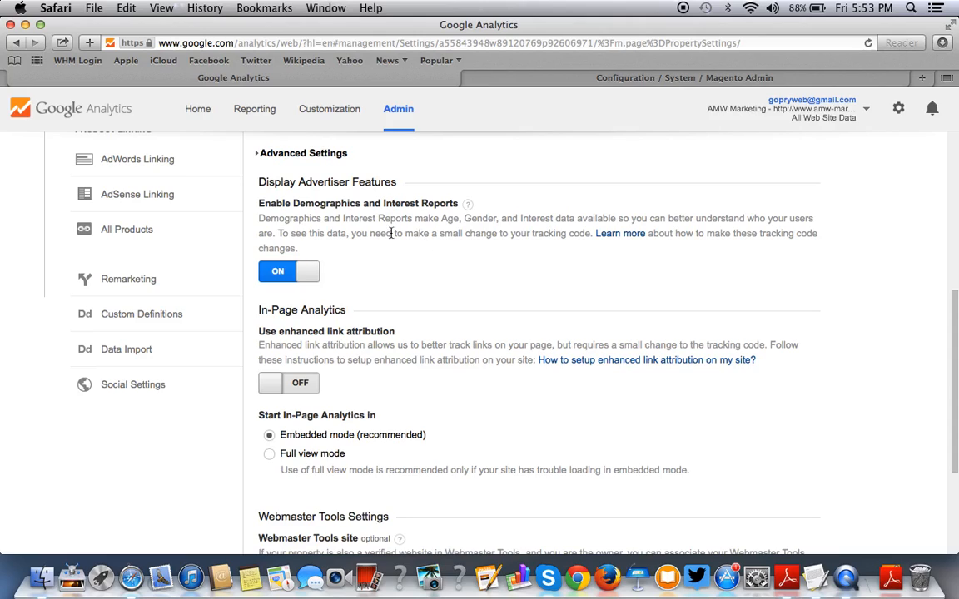
scroll(364, 274, "down", 3)
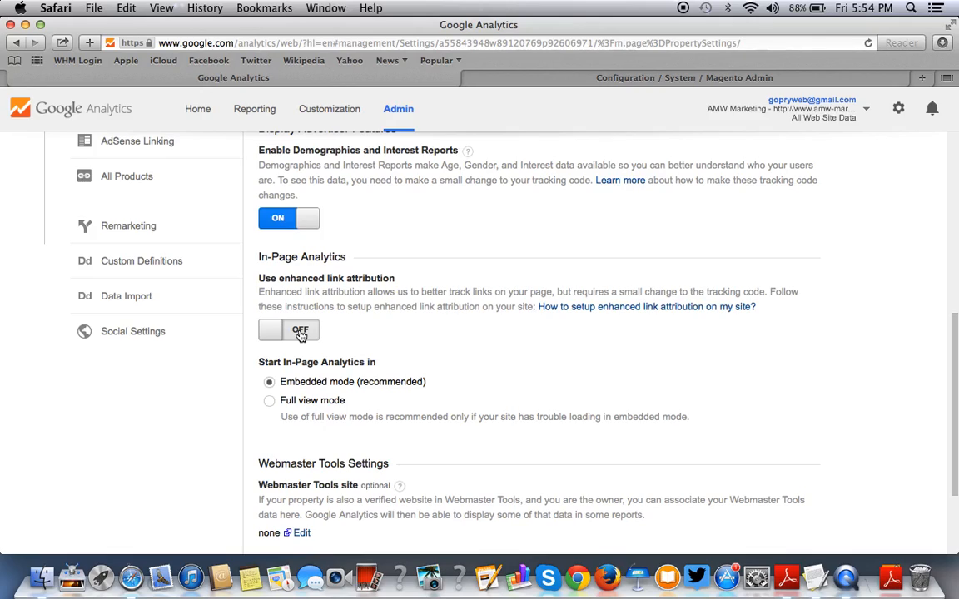
Leave enhanced link attribution off and save the property settings.
left_click(300, 333)
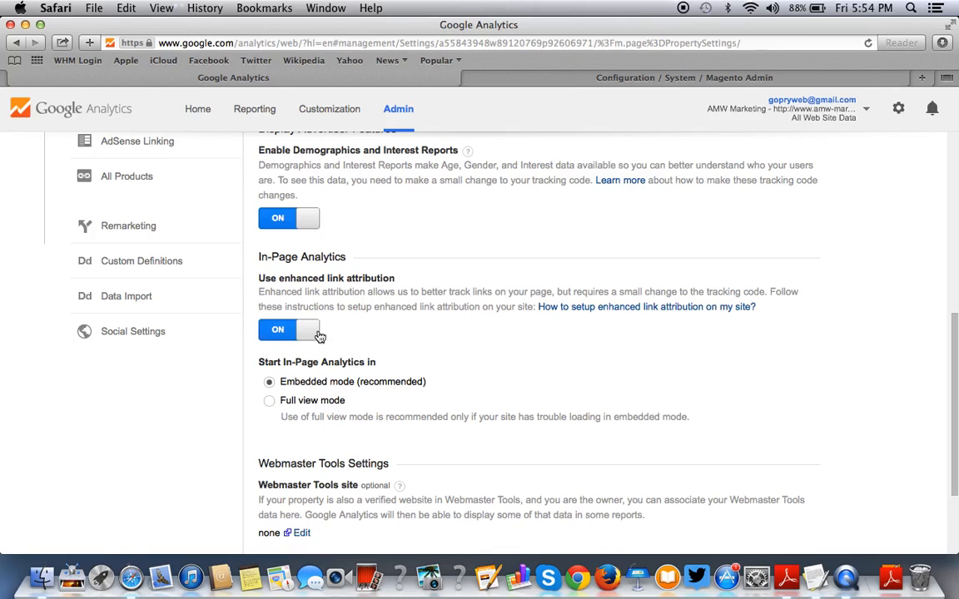
left_click(301, 331)
scroll(325, 333, "up", 2)
scroll(333, 274, "down", 5)
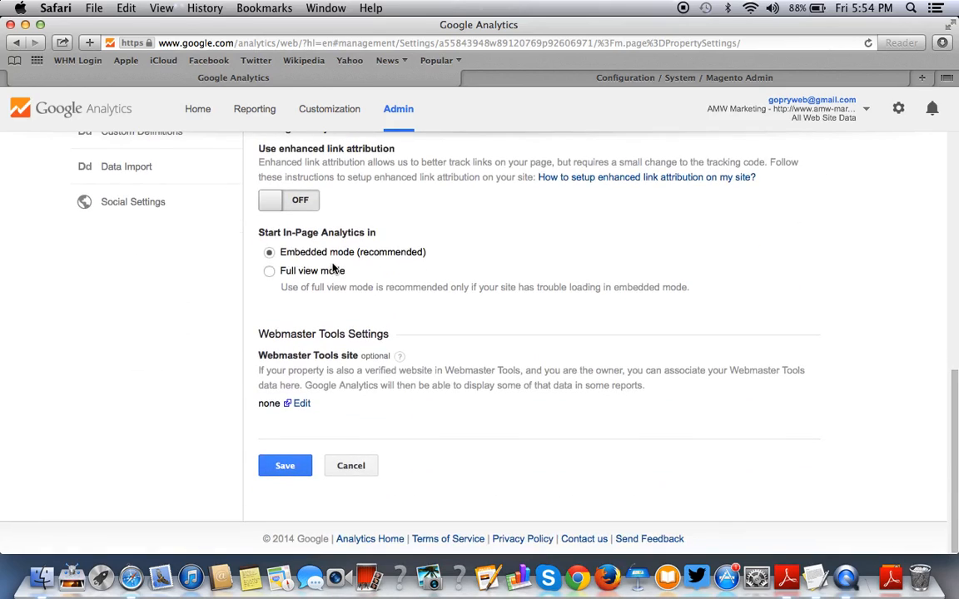
scroll(308, 253, "up", 3)
scroll(308, 258, "up", 3)
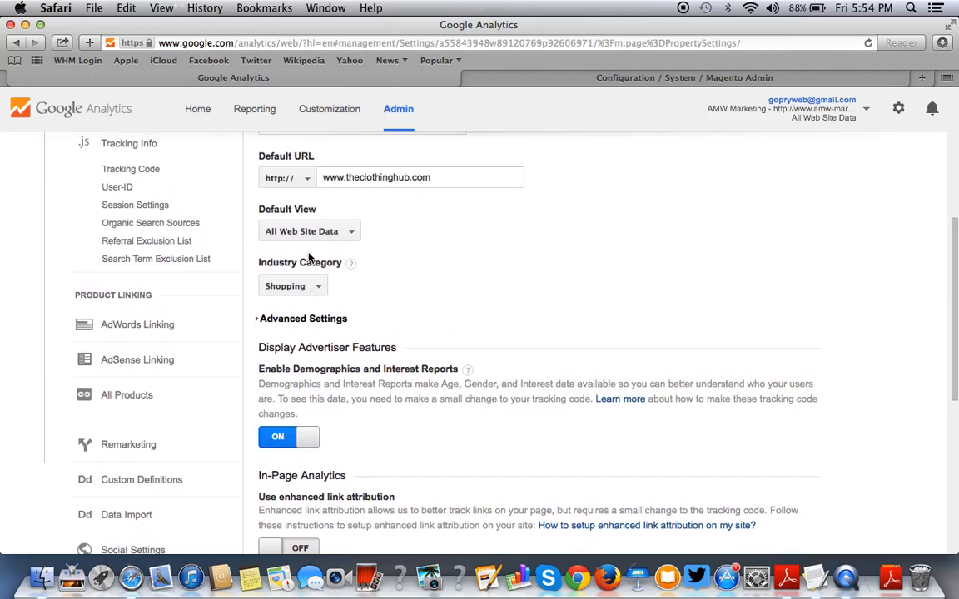
scroll(311, 259, "down", 2)
scroll(405, 367, "down", 5)
scroll(405, 367, "up", 3)
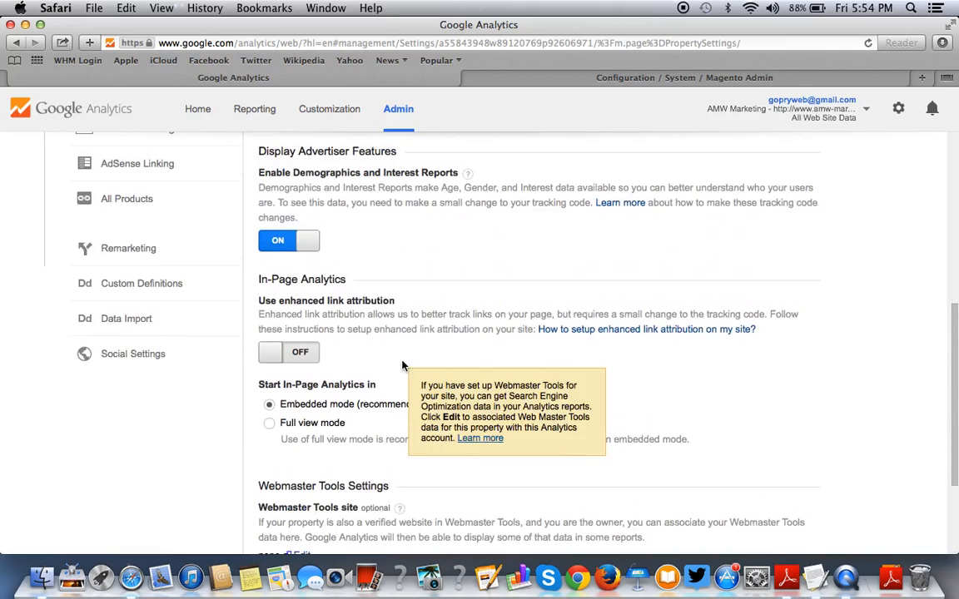
scroll(430, 316, "down", 3)
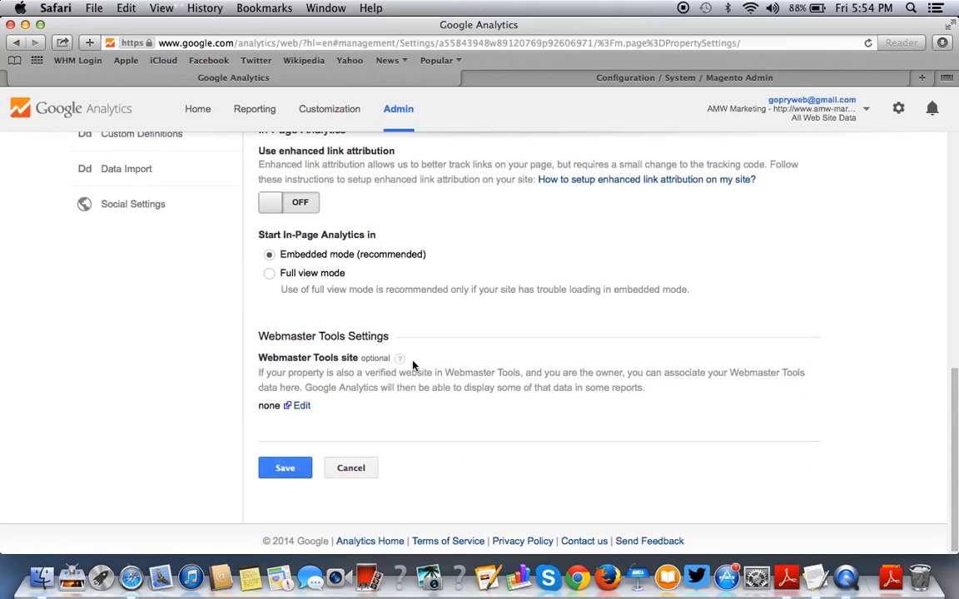
left_click(286, 468)
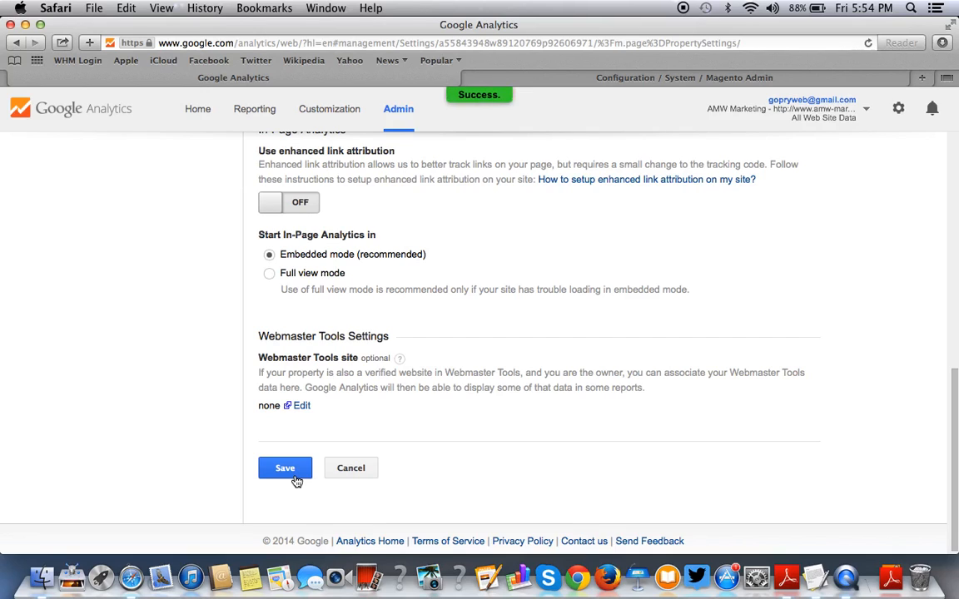
Return from Property Settings to the full Admin overview.
scroll(416, 233, "up", 3)
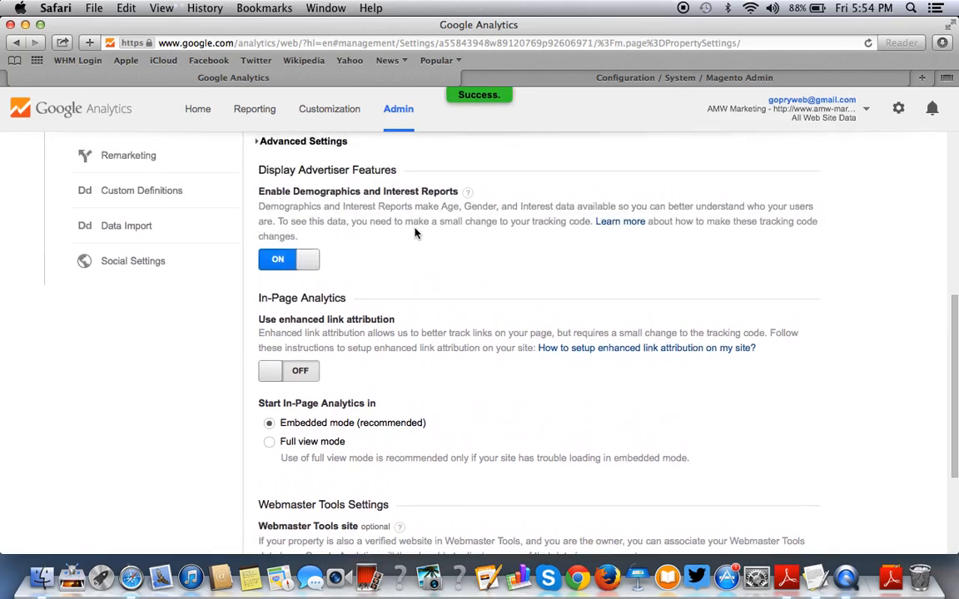
scroll(415, 233, "up", 5)
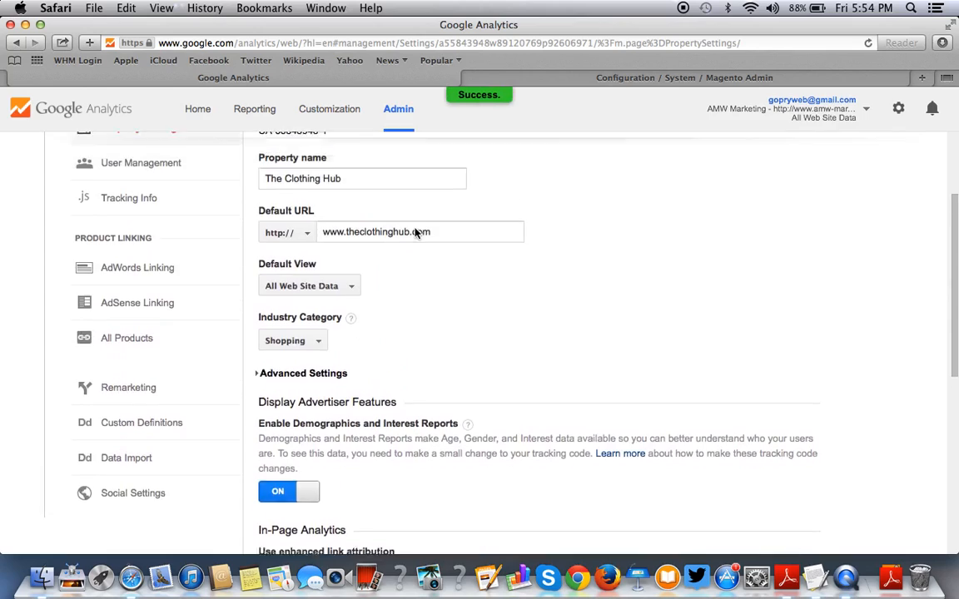
scroll(415, 233, "up", 4)
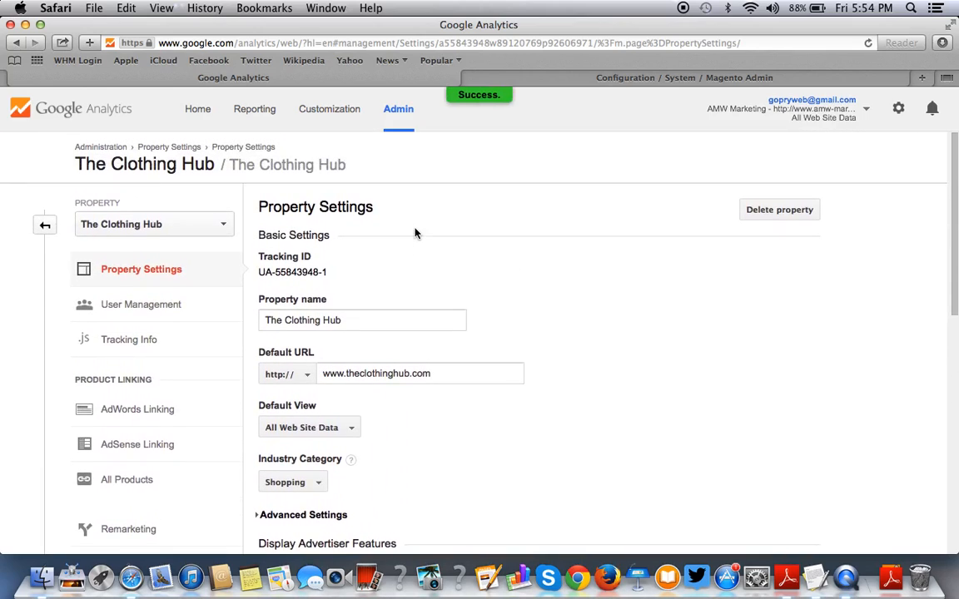
scroll(416, 233, "down", 4)
scroll(416, 233, "up", 1)
scroll(416, 233, "down", 2)
scroll(416, 233, "up", 3)
scroll(416, 233, "down", 10)
scroll(415, 233, "up", 12)
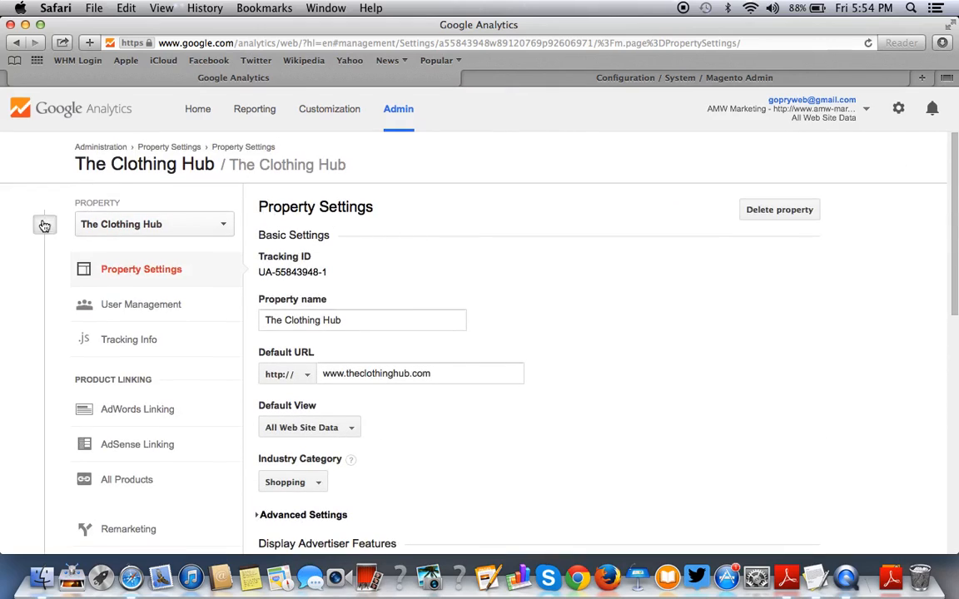
left_click(45, 224)
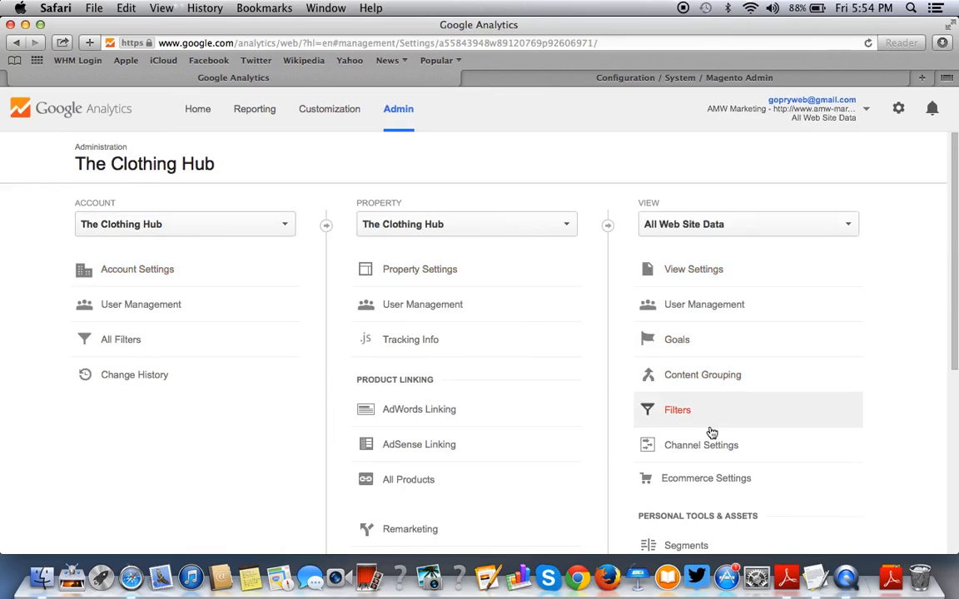
Select the Account Id in Account Settings, then focus Magento's empty Account Number field.
left_click(194, 276)
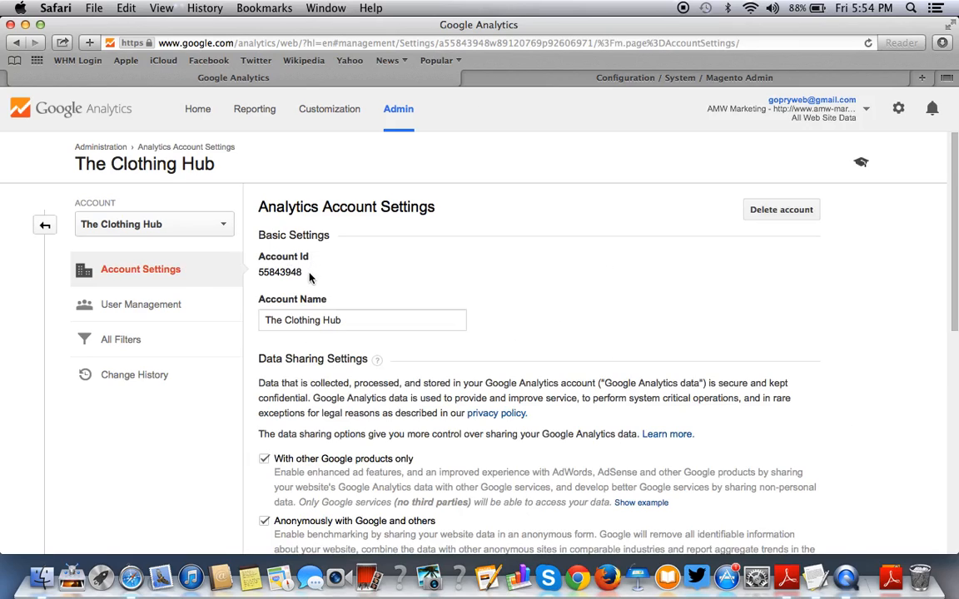
left_click_drag(306, 274, 262, 272)
left_click(271, 273)
double_click(259, 272)
key("super+c")
left_click(586, 73)
left_click(439, 279)
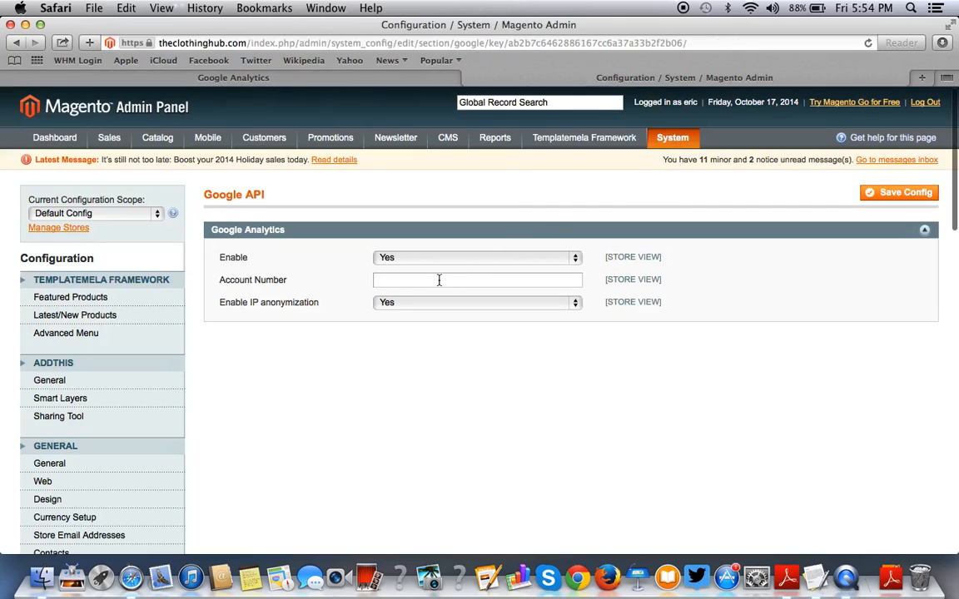
Paste the copied Analytics account ID into the Account Number field and save the configuration.
key("super+v")
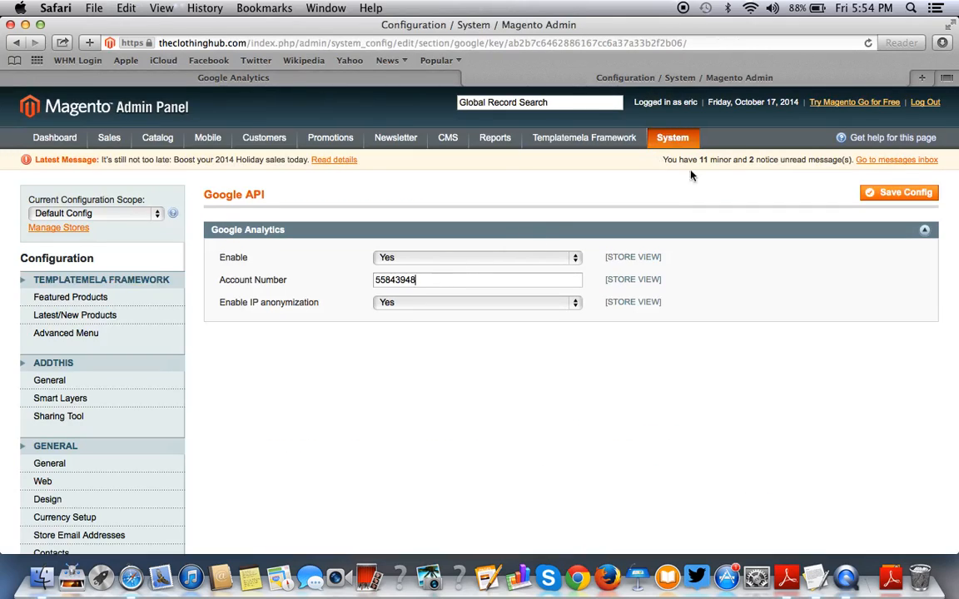
left_click(892, 193)
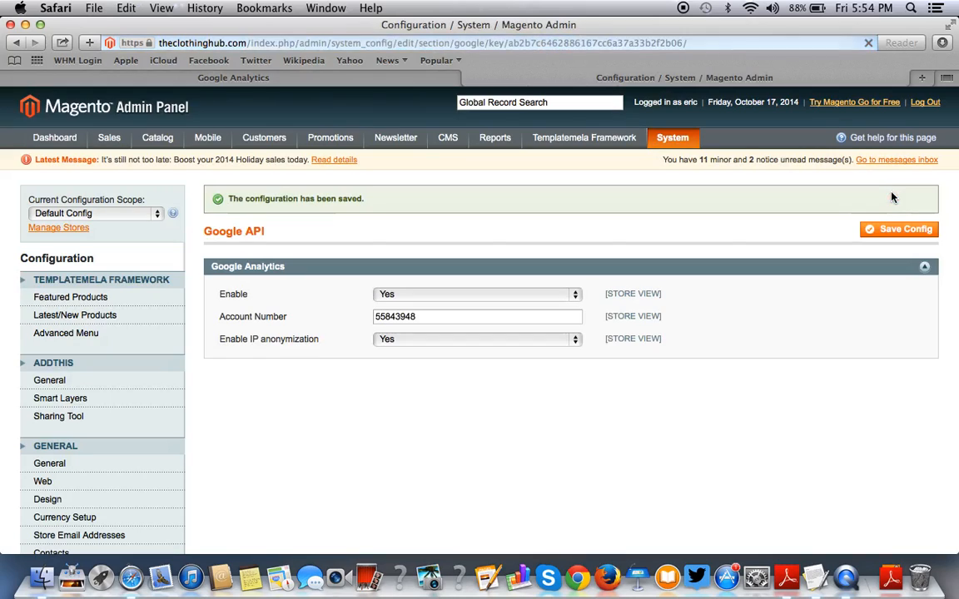
left_click(421, 76)
Return to the Google Analytics Home list of accounts.
left_click(314, 290)
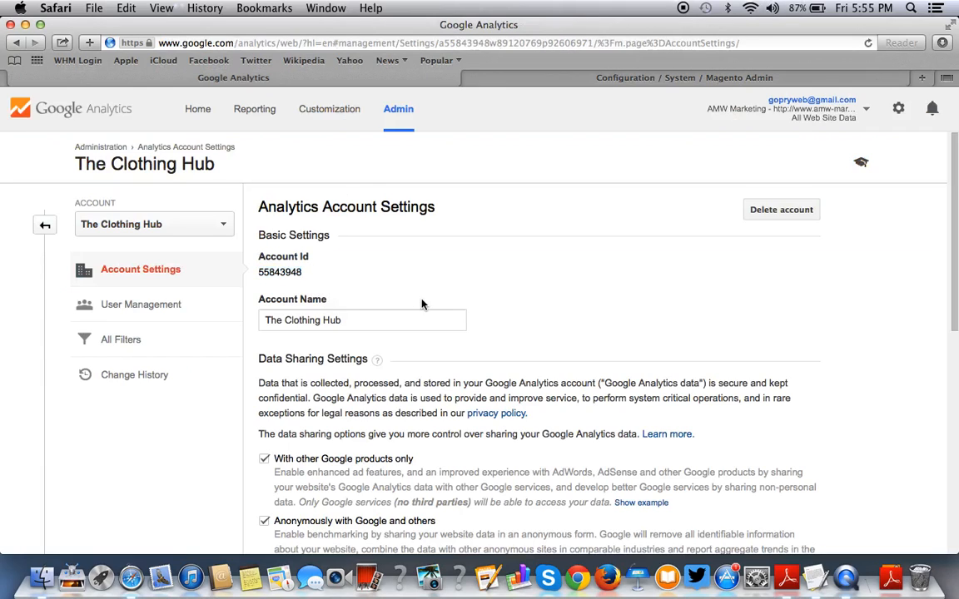
scroll(422, 304, "down", 1)
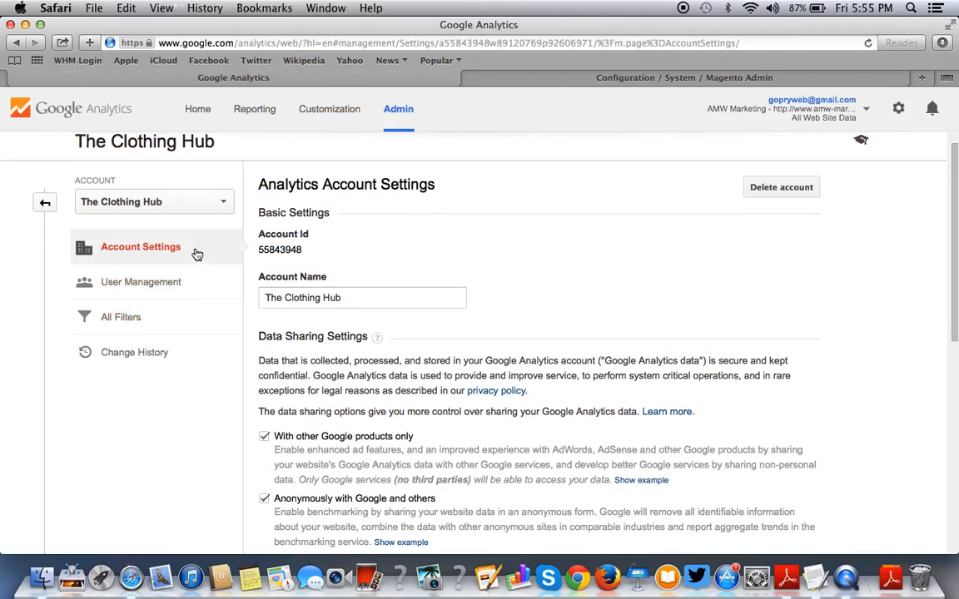
scroll(241, 353, "down", 5)
scroll(208, 299, "up", 6)
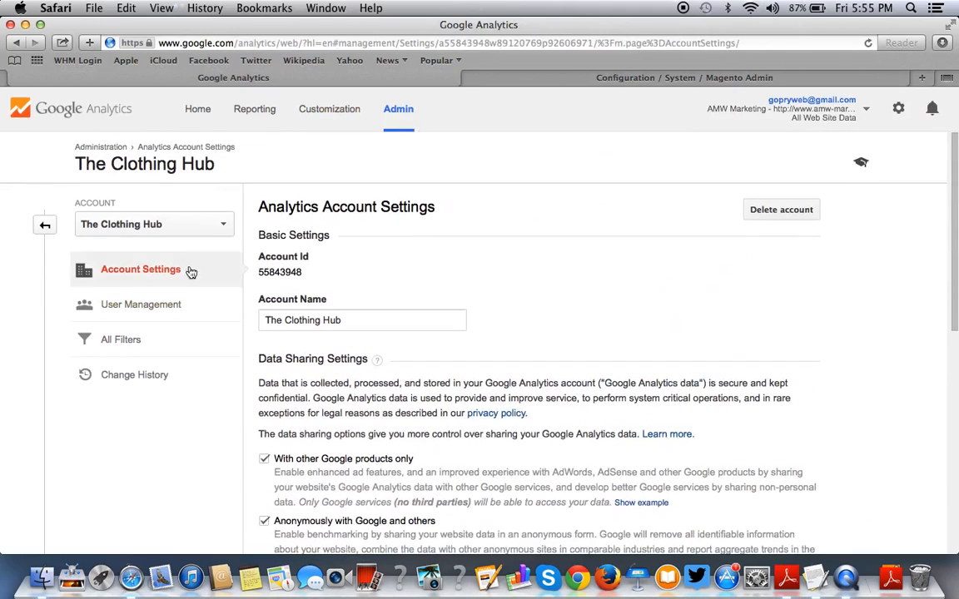
left_click(45, 225)
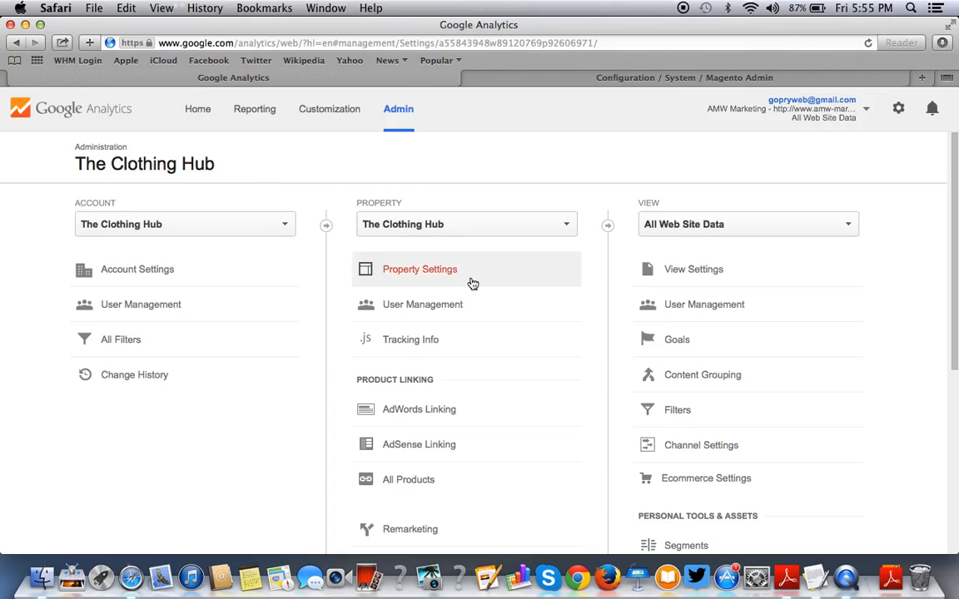
left_click(194, 116)
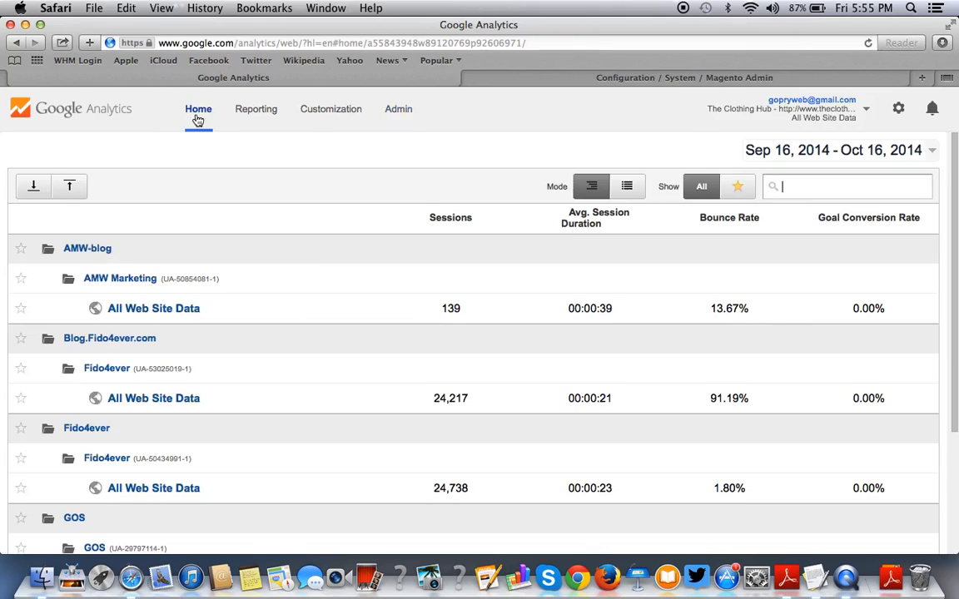
Select the number in the AMW Marketing property's UA tracking ID.
left_click_drag(166, 280, 217, 281)
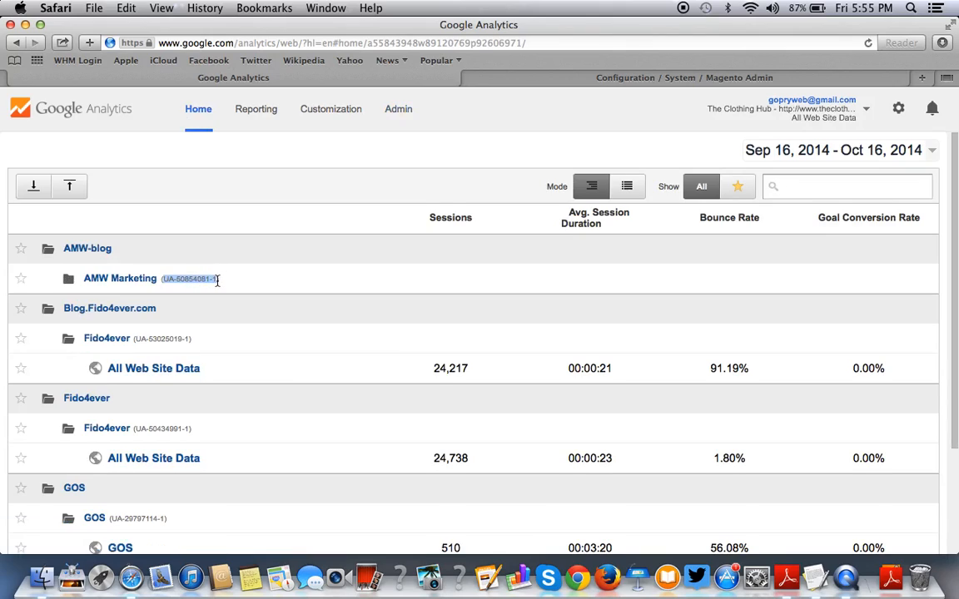
left_click(186, 279)
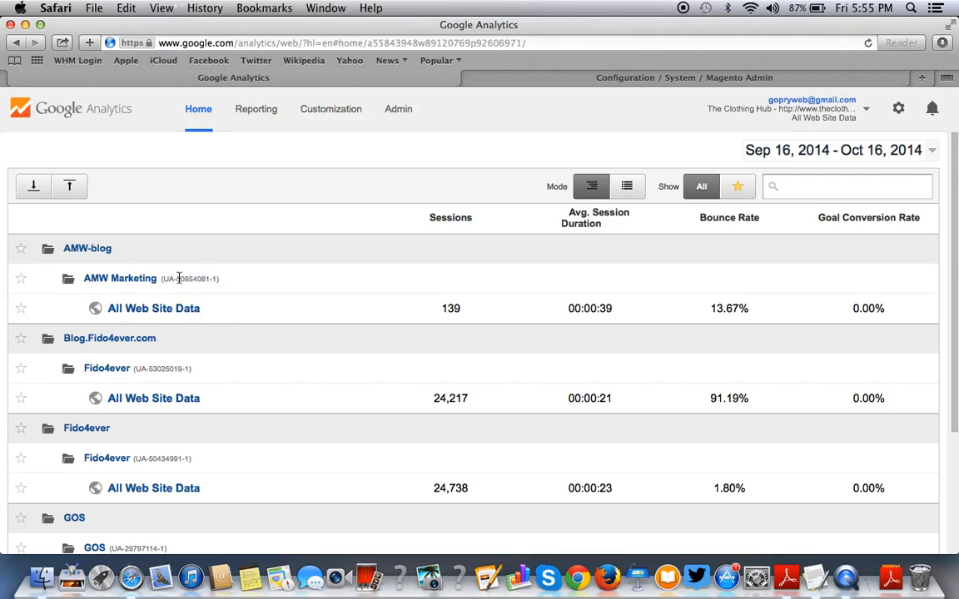
left_click_drag(175, 279, 210, 276)
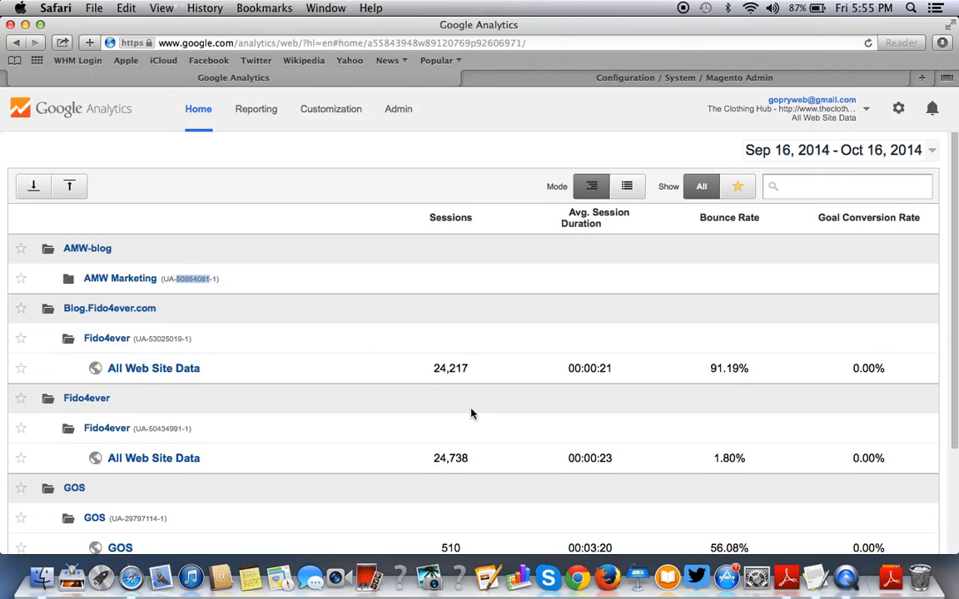
left_click(587, 77)
left_click(884, 228)
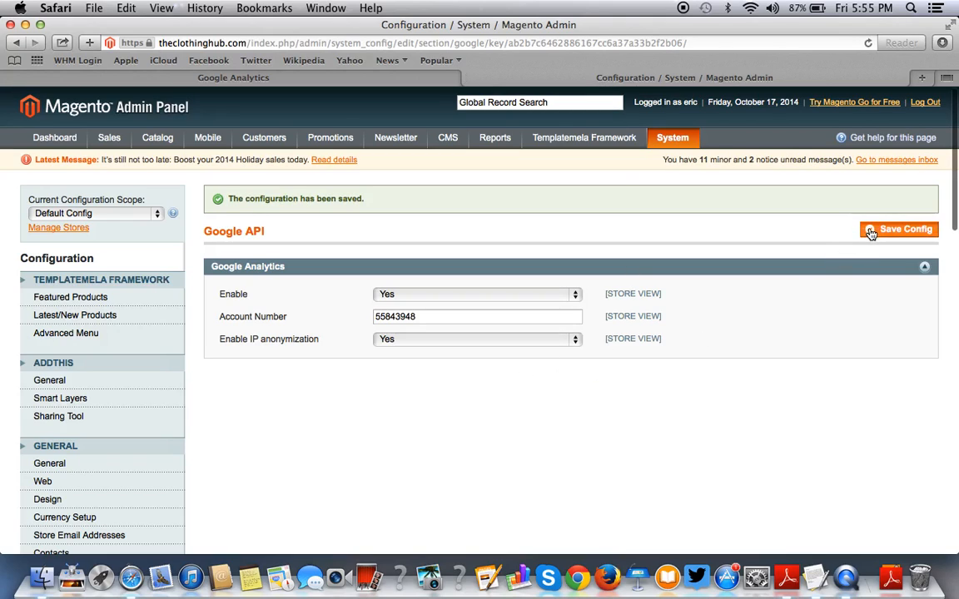
key("super+t")
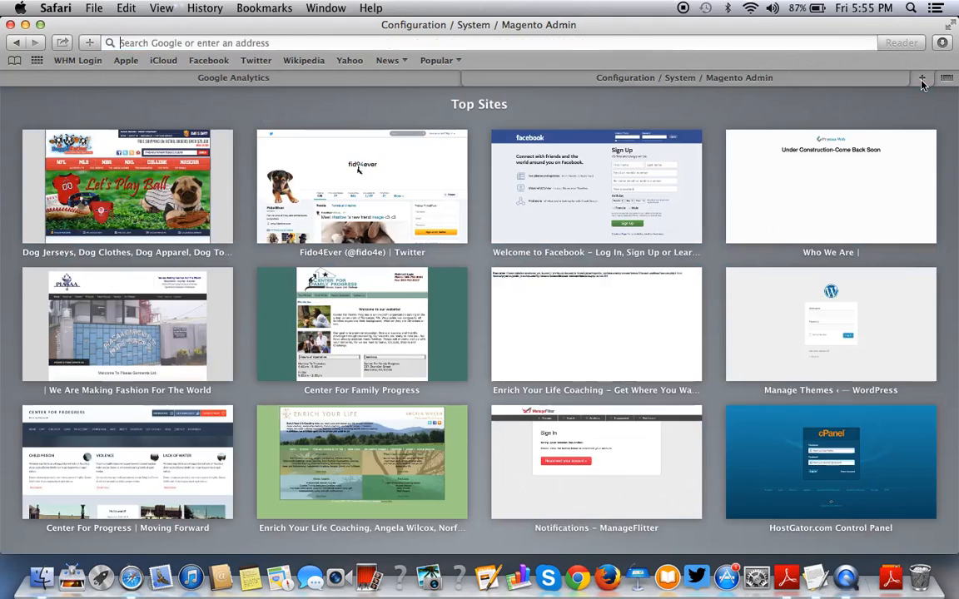
type("www.f")
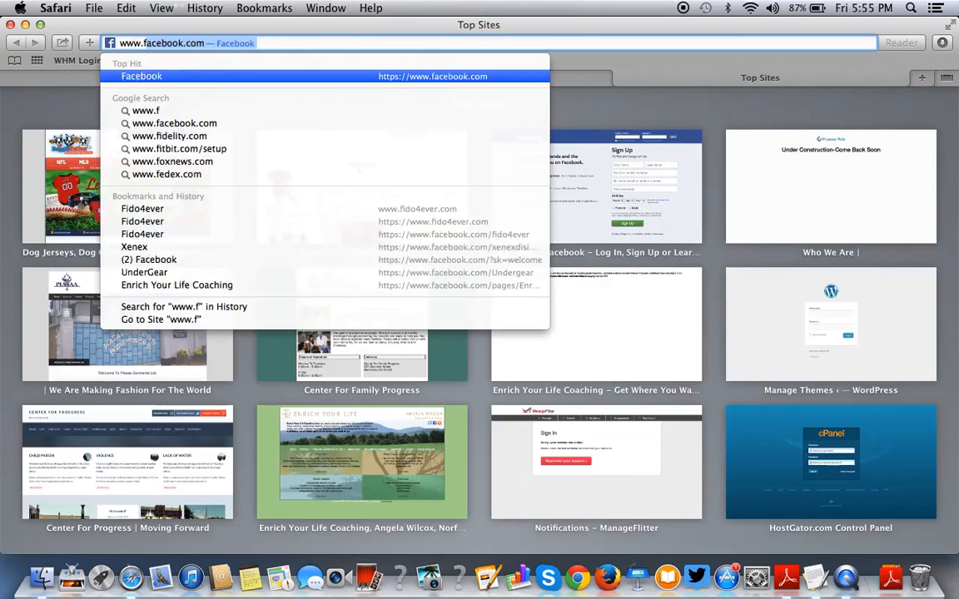
type("ido4ever.com/admin")
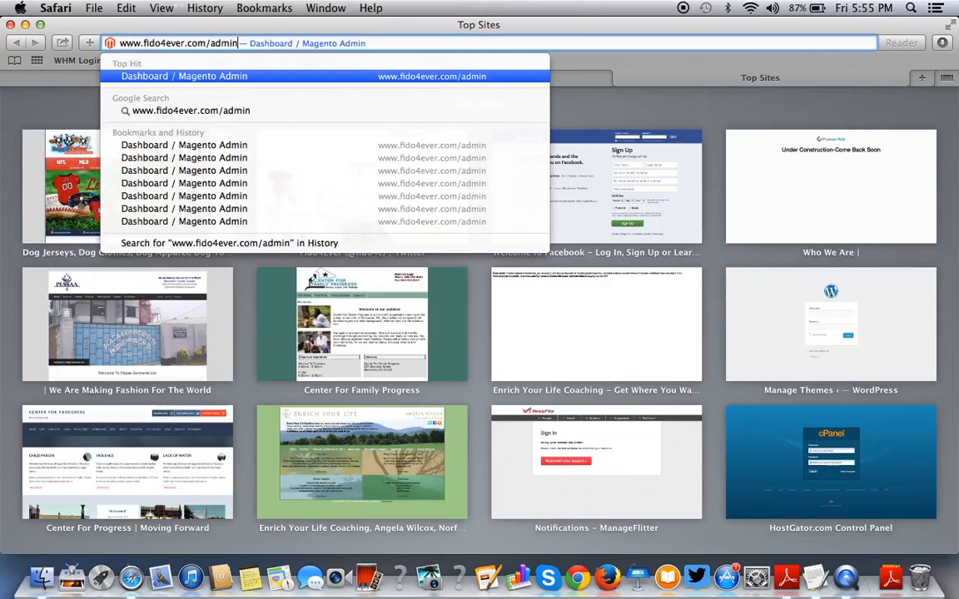
key("Return")
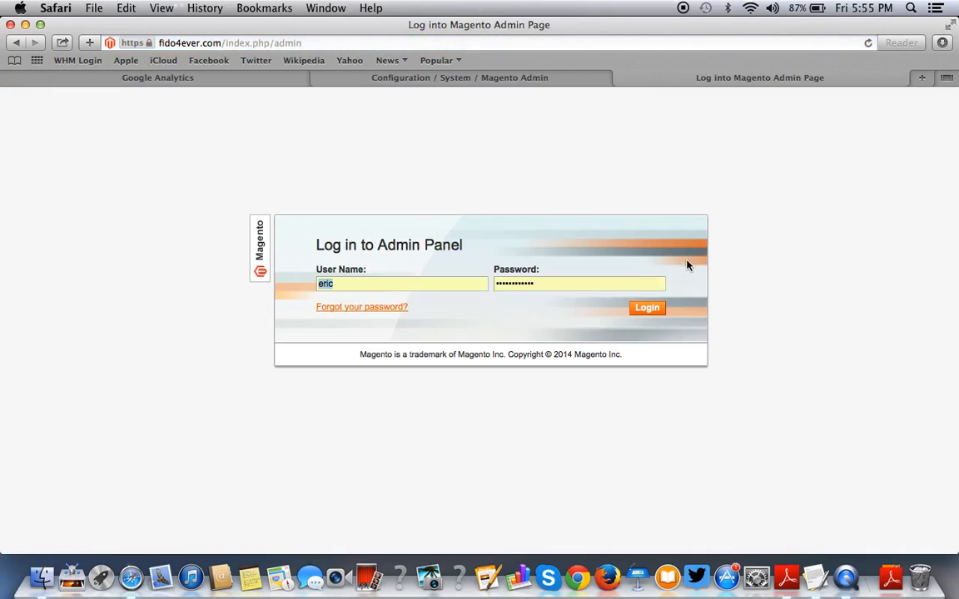
left_click(658, 309)
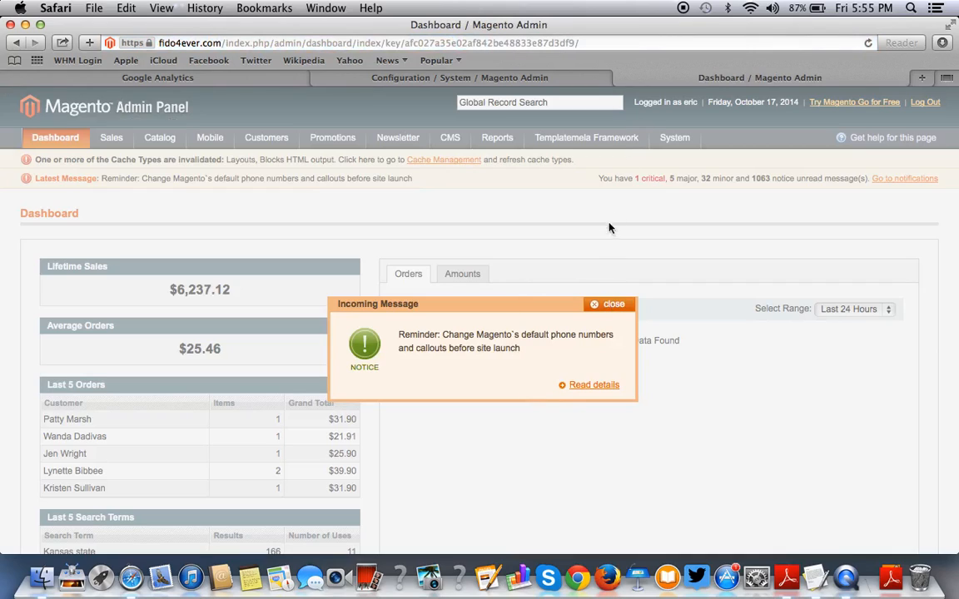
Dismiss the reminder notice and go to System > Configuration > Google API.
left_click(610, 305)
mouse_move(674, 139)
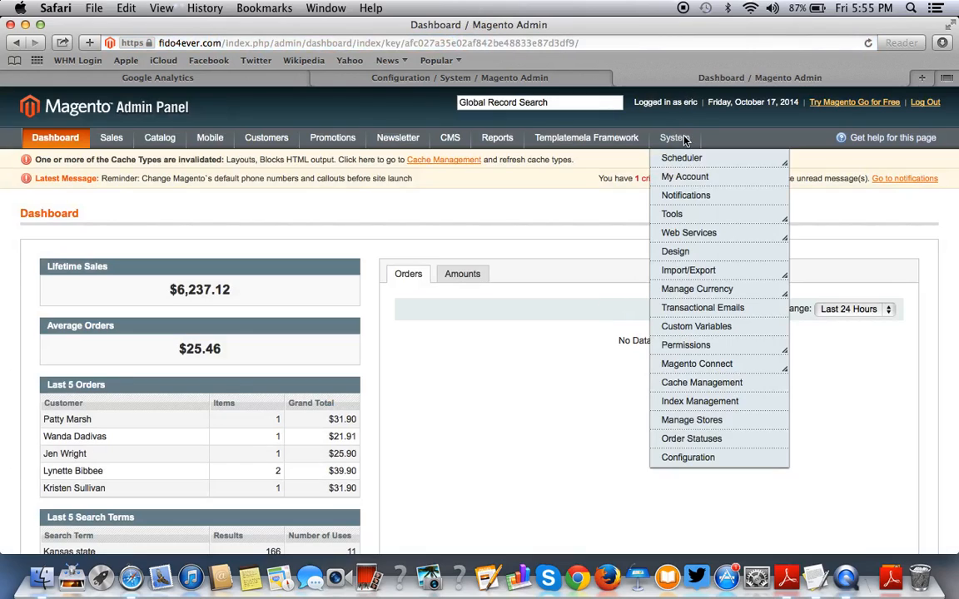
left_click(708, 463)
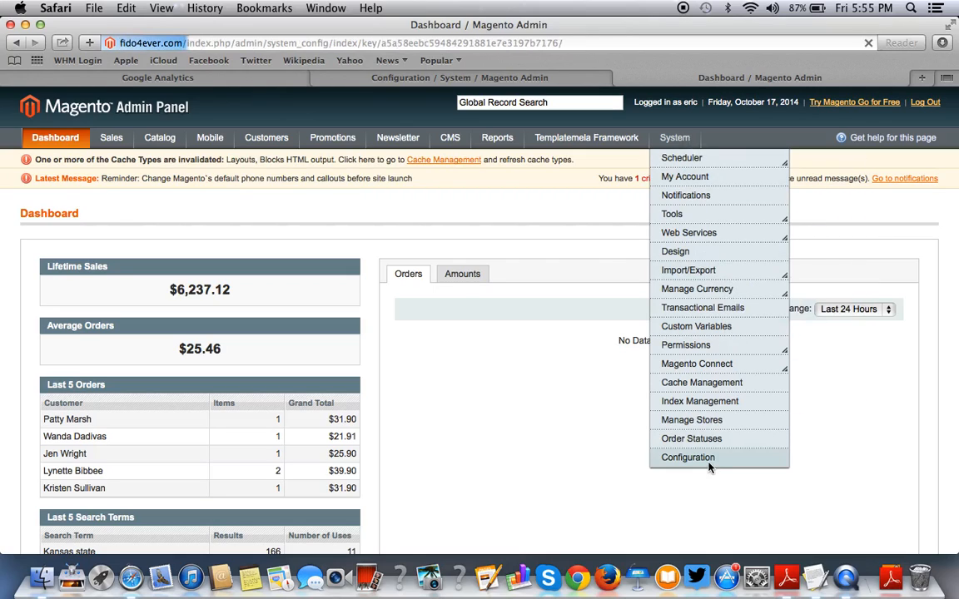
scroll(125, 440, "down", 10)
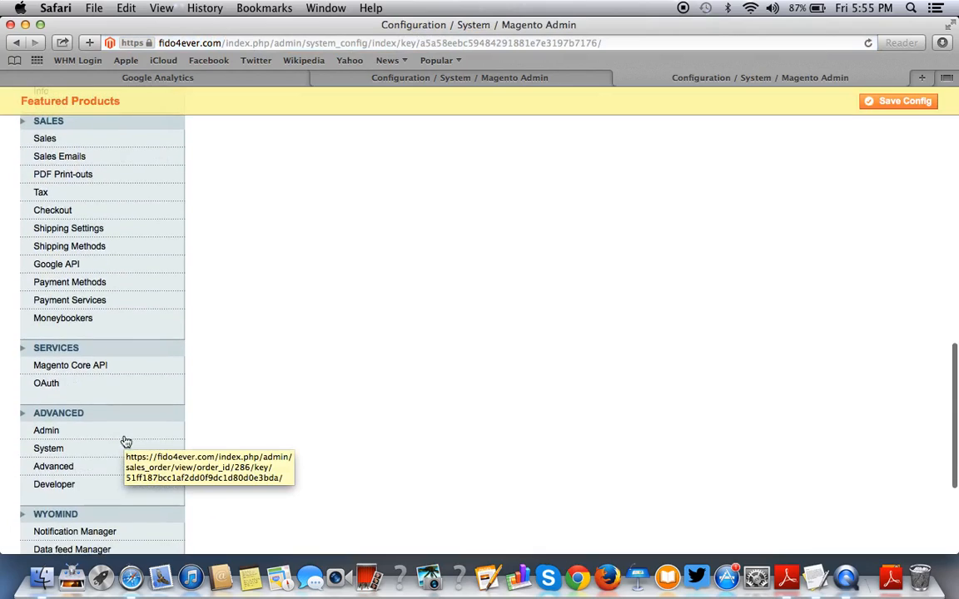
scroll(88, 358, "up", 2)
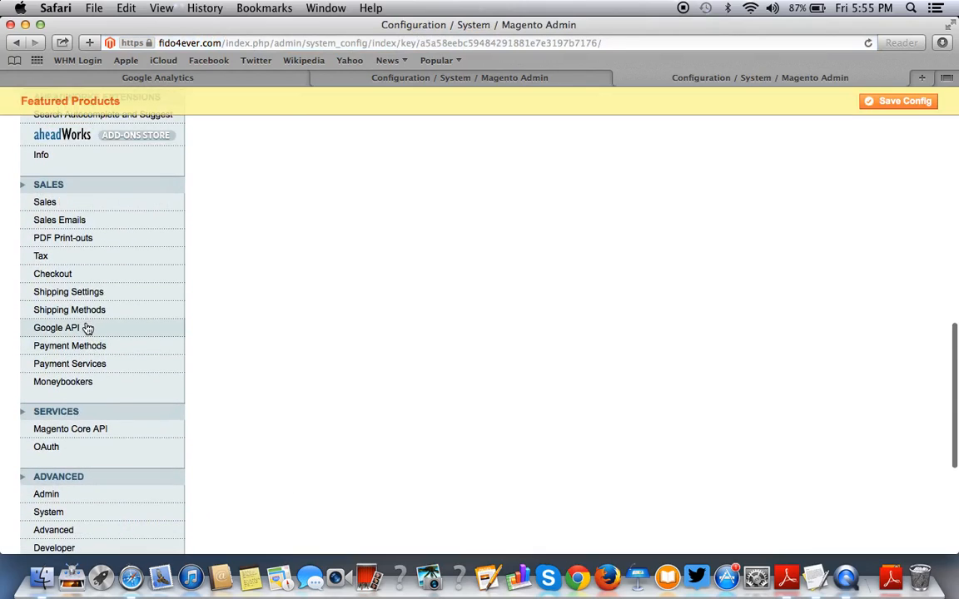
left_click(83, 327)
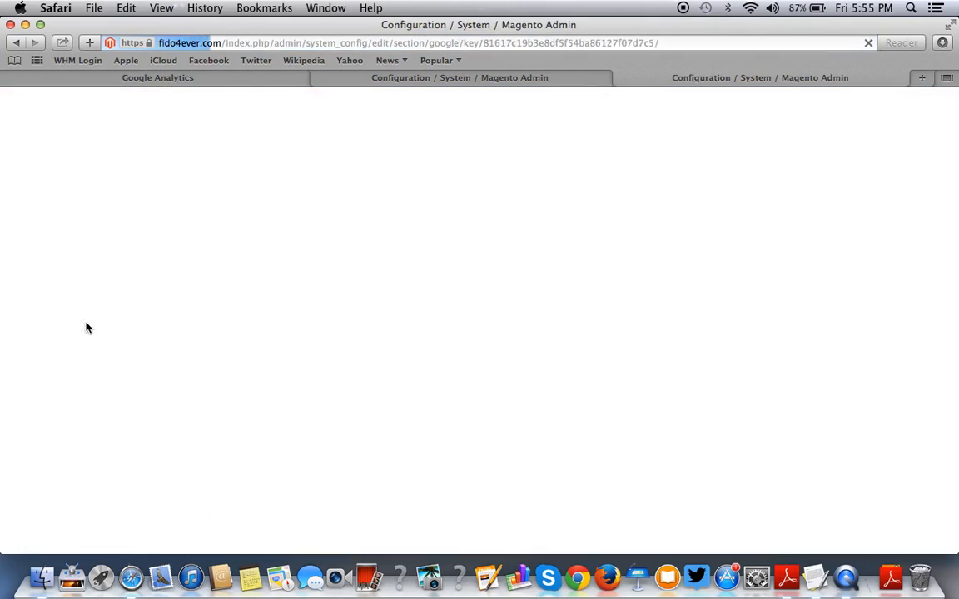
Expand Google Analytics and GoogleAnalyticsPlus by Fooman sections, then save the configuration.
left_click(390, 255)
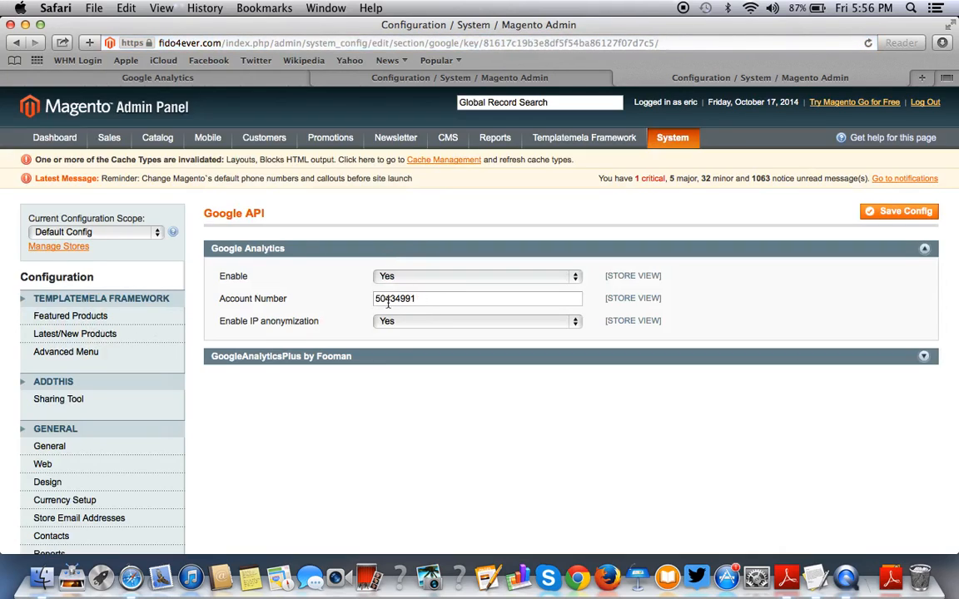
left_click(376, 358)
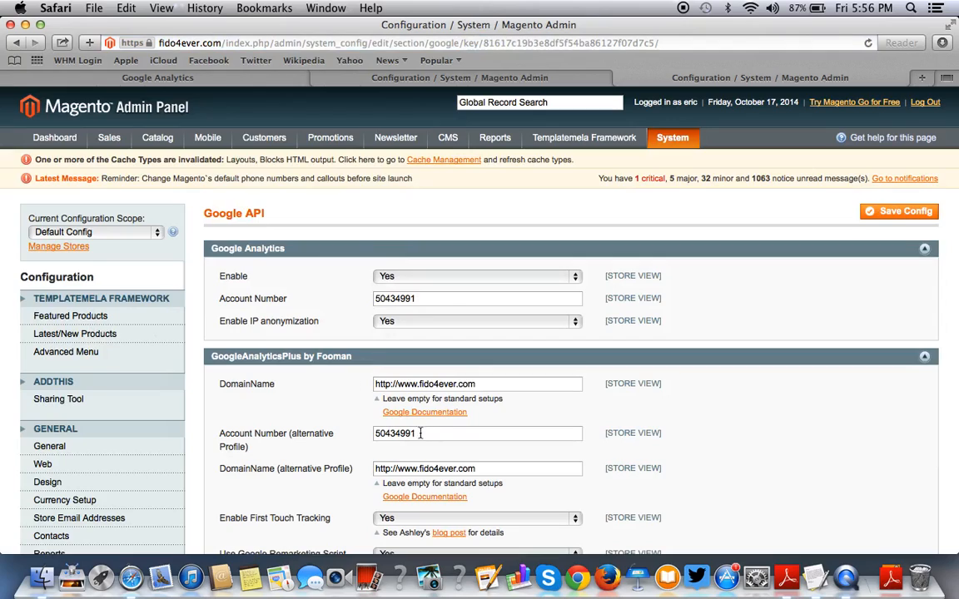
left_click(869, 212)
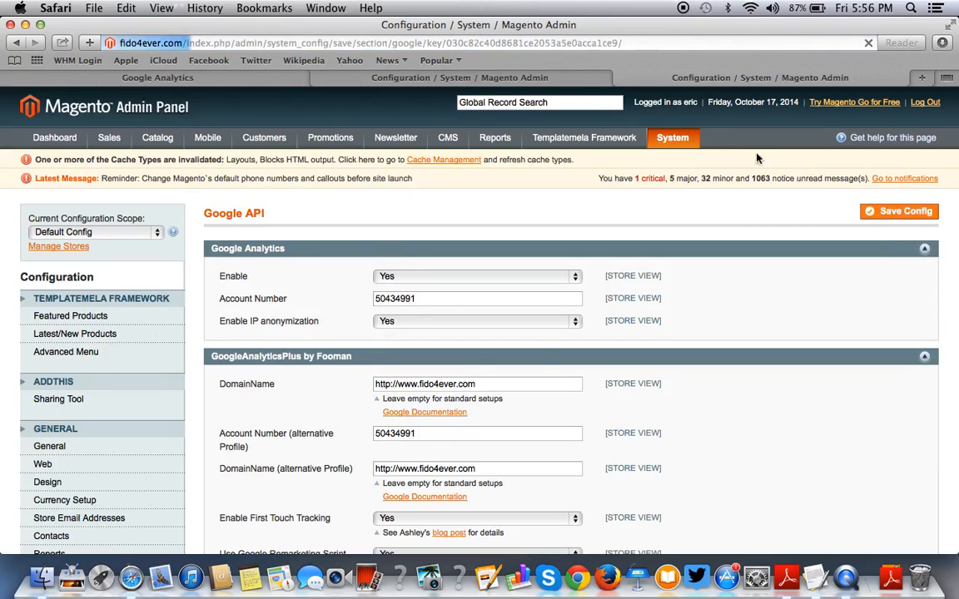
left_click(563, 77)
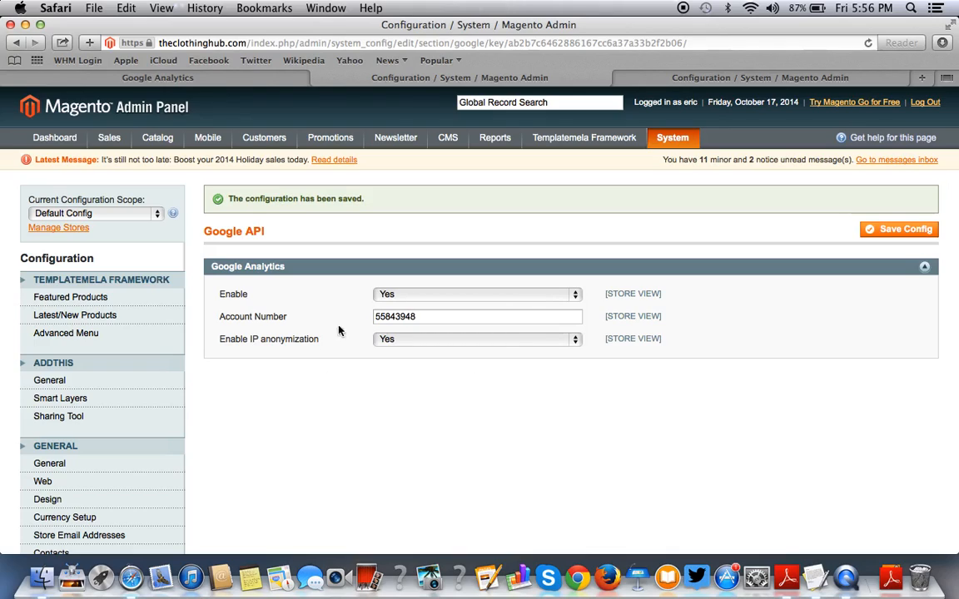
Collapse the Google Analytics settings section.
left_click(836, 264)
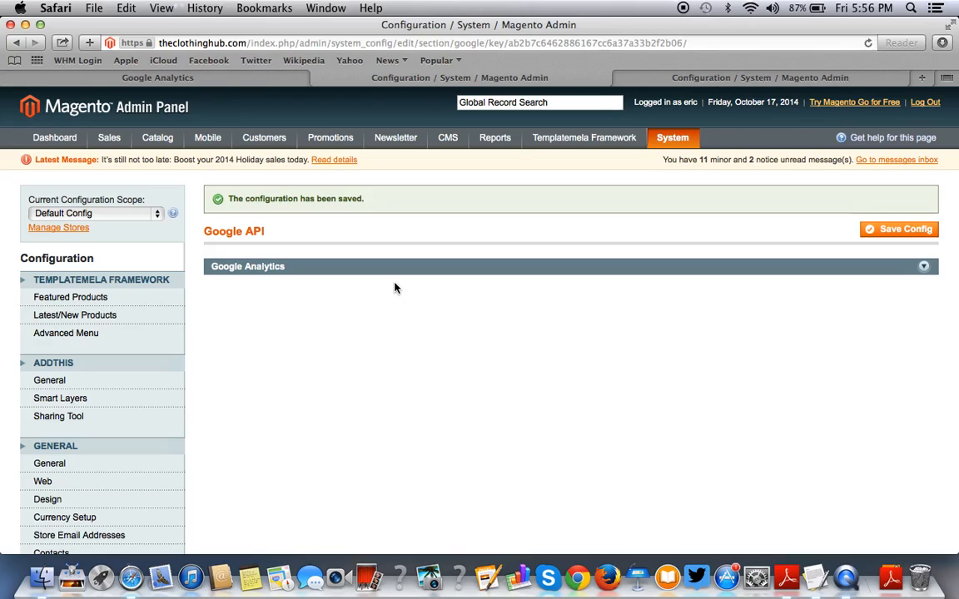
left_click(274, 271)
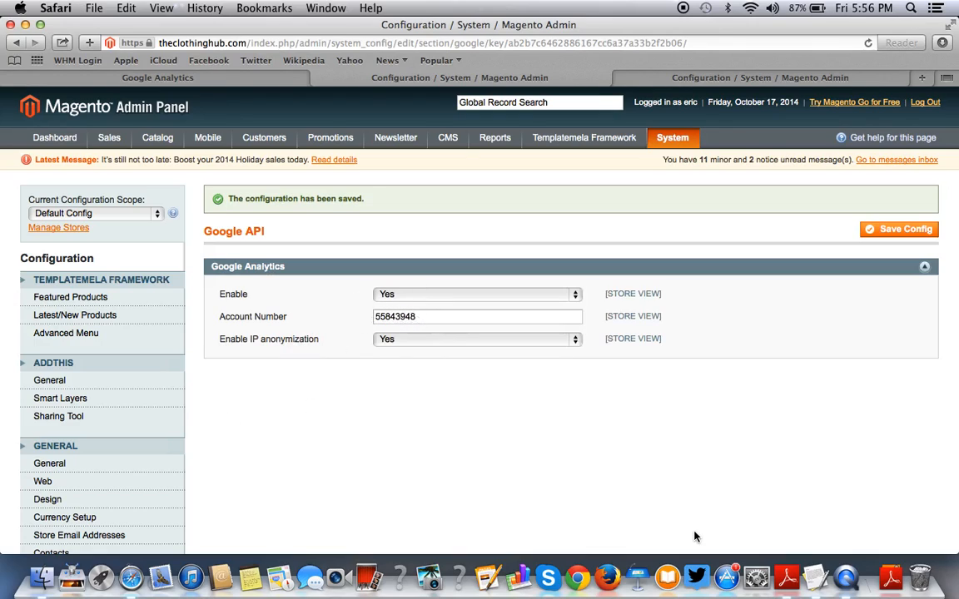
left_click(924, 266)
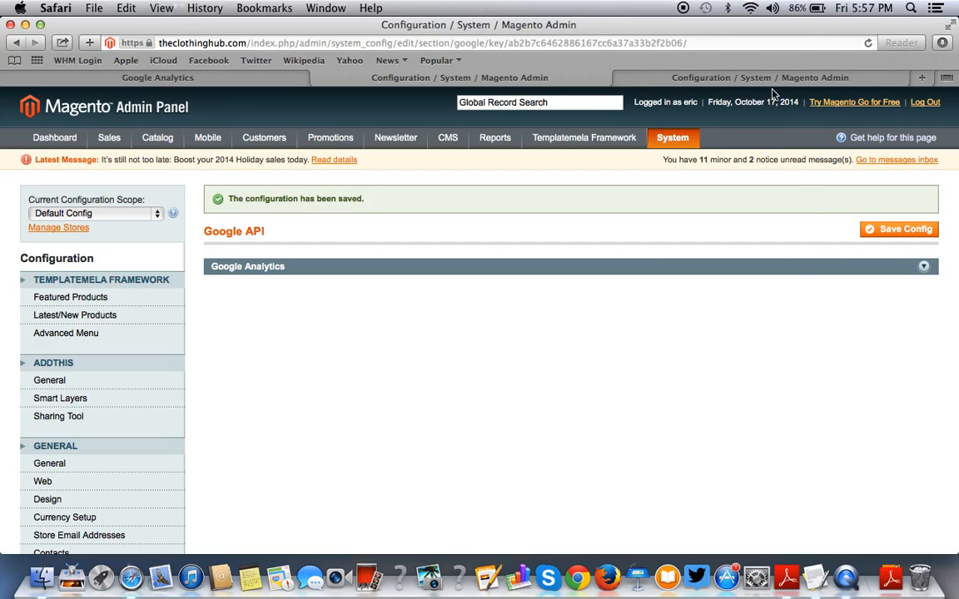
Close the fido4ever.com configuration tab and return to the Google Analytics account list.
left_click(722, 81)
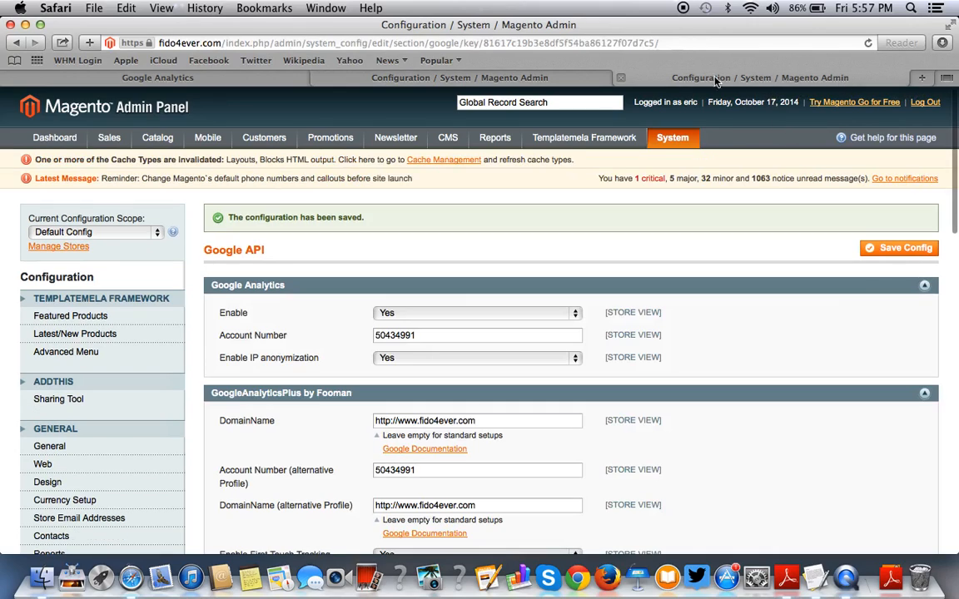
left_click(621, 81)
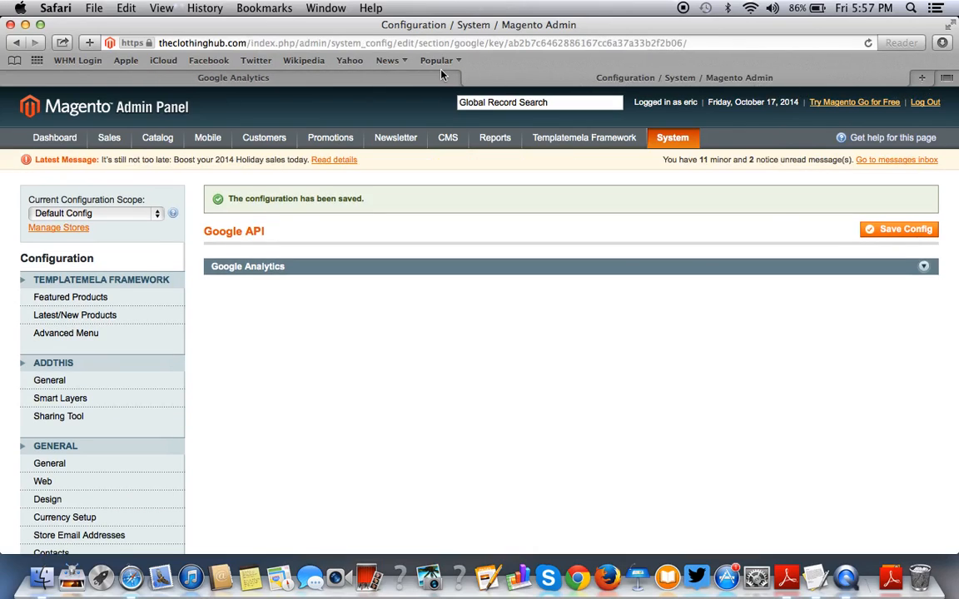
left_click(362, 73)
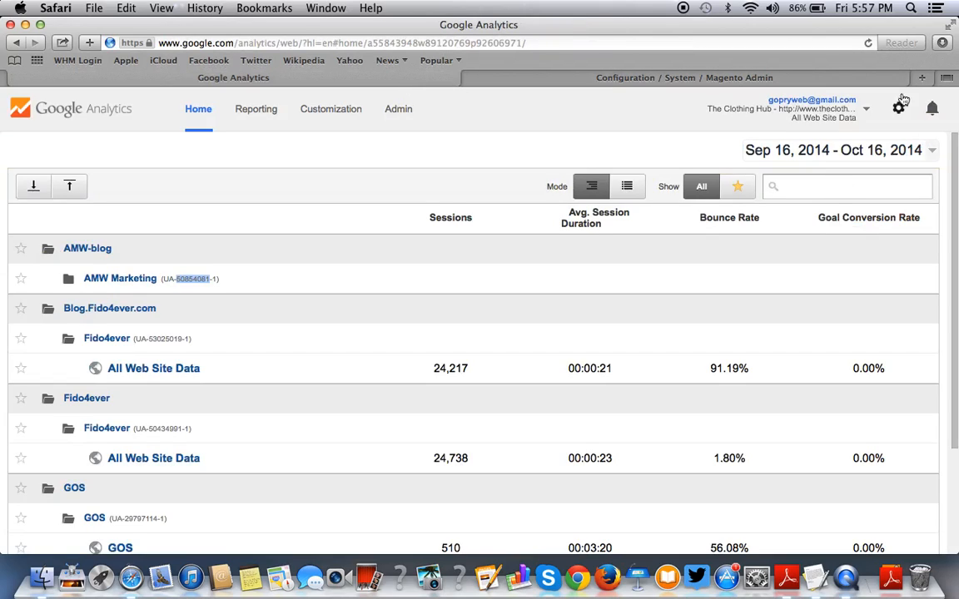
Expand The Clothing Hub account folder to show its property and All Web Site Data view.
left_click(804, 77)
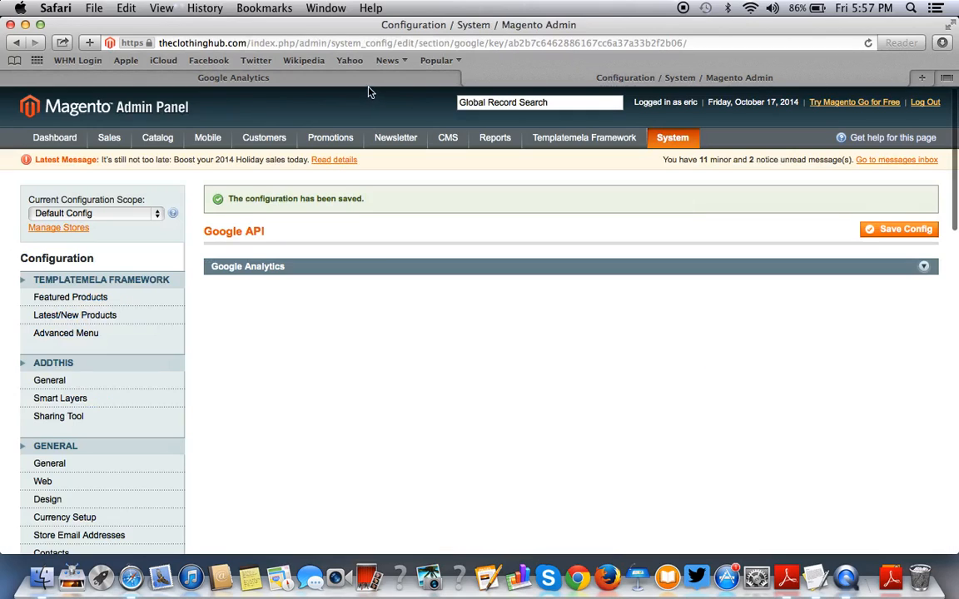
left_click(333, 78)
scroll(283, 337, "down", 3)
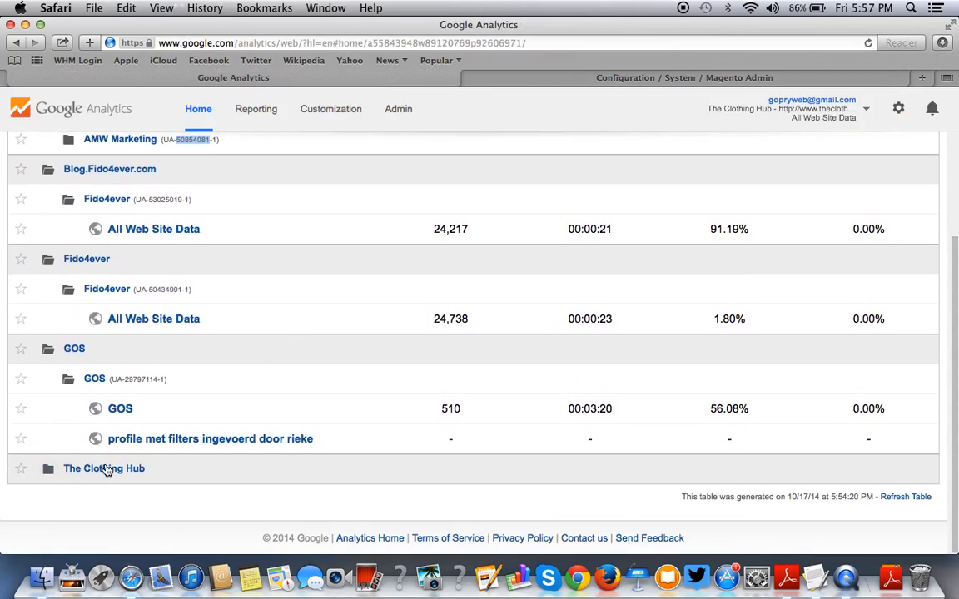
left_click(107, 469)
scroll(236, 442, "down", 2)
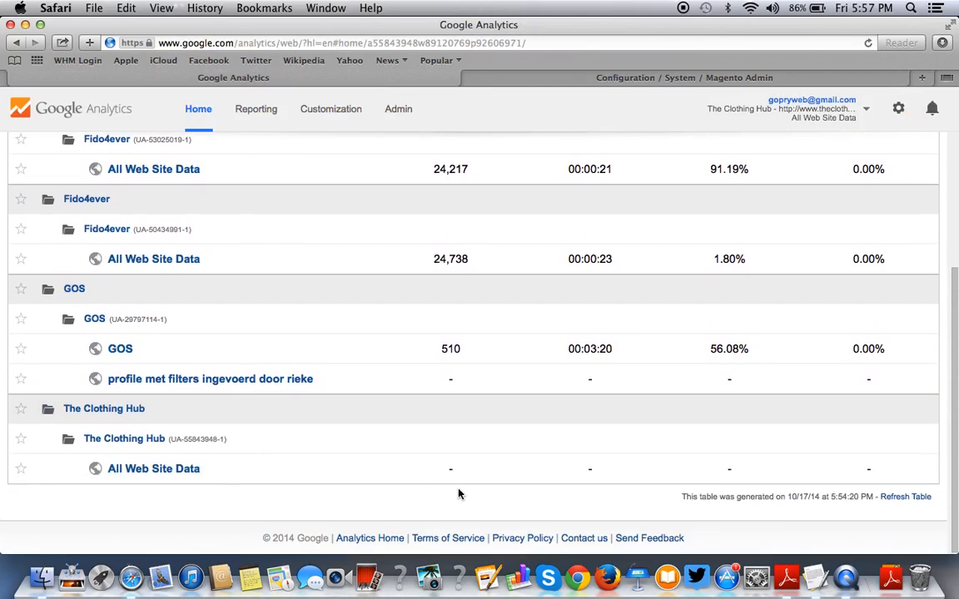
scroll(457, 494, "up", 5)
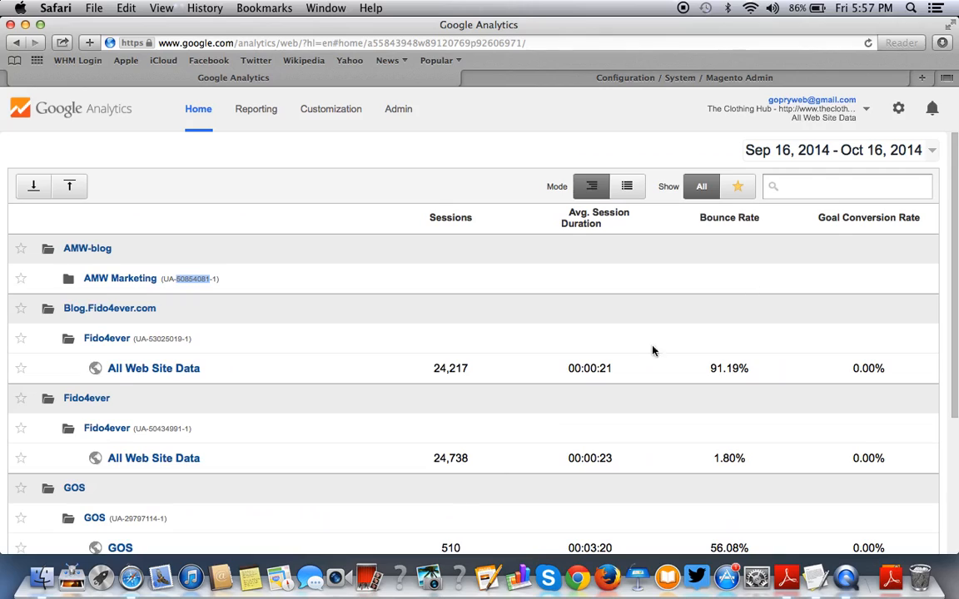
left_click(922, 81)
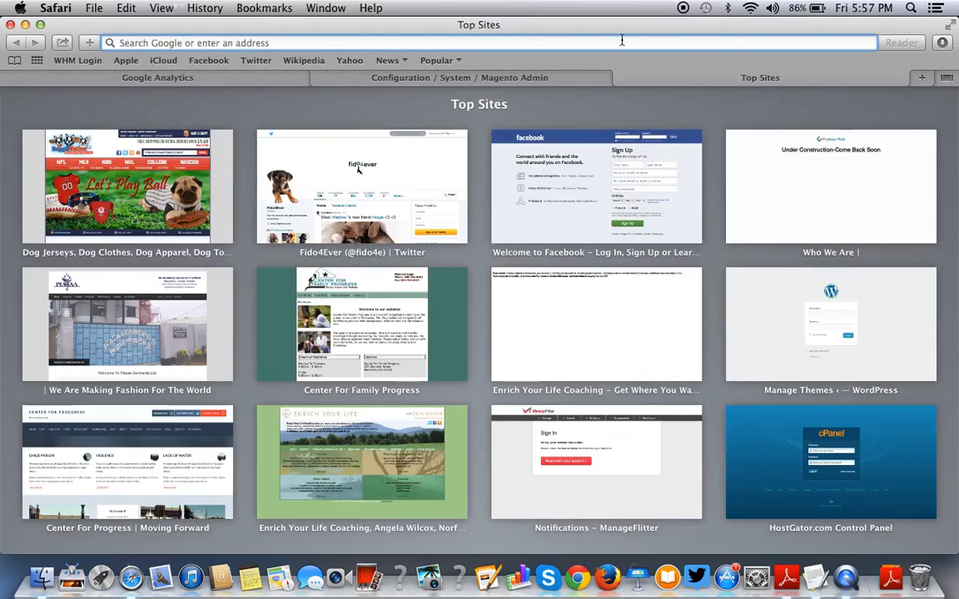
Search Google for 'fooman google analytics' and open the Fooman Google Analytics + store page.
type("fooman")
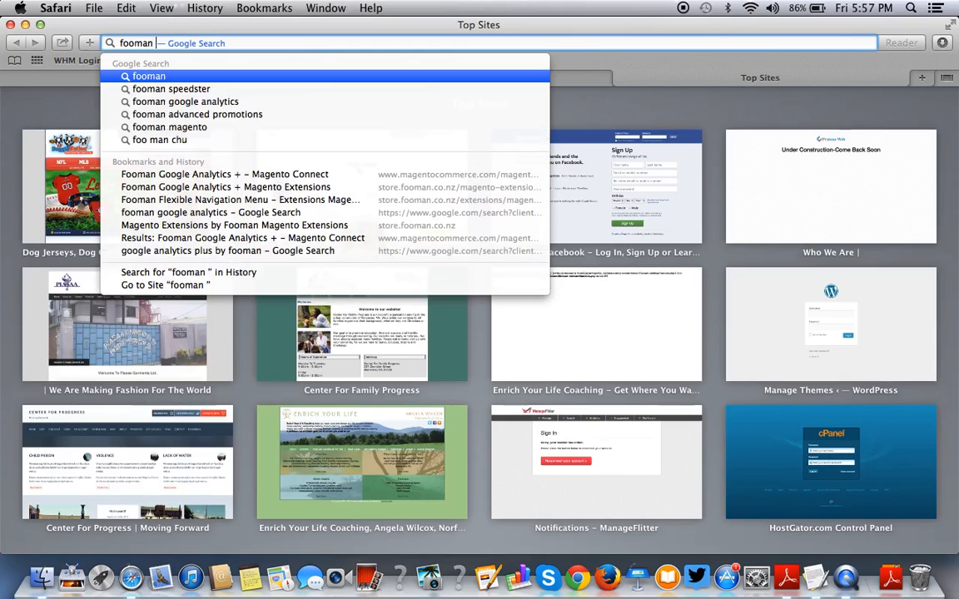
key("Down")
key("Down")
key("Return")
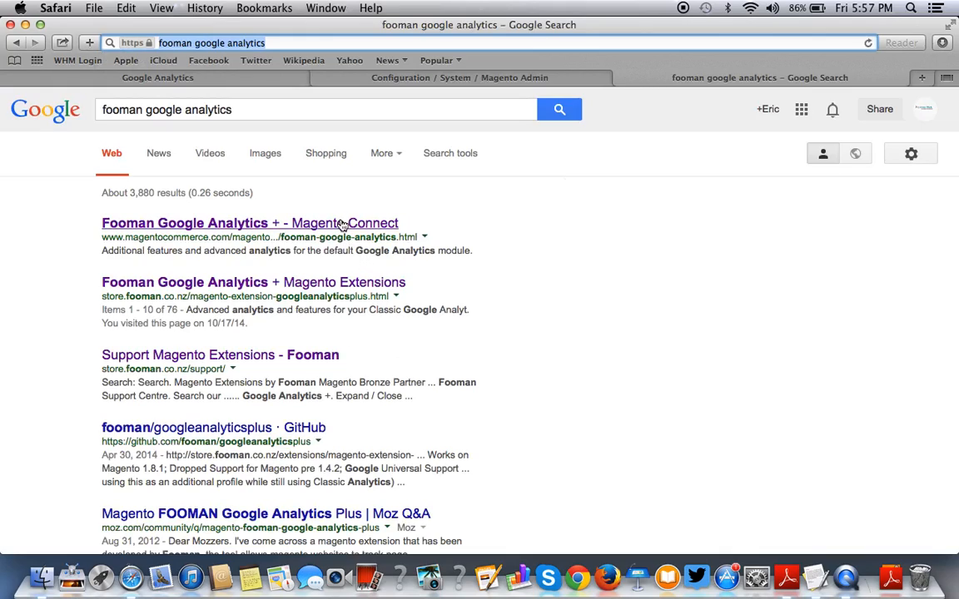
left_click(376, 282)
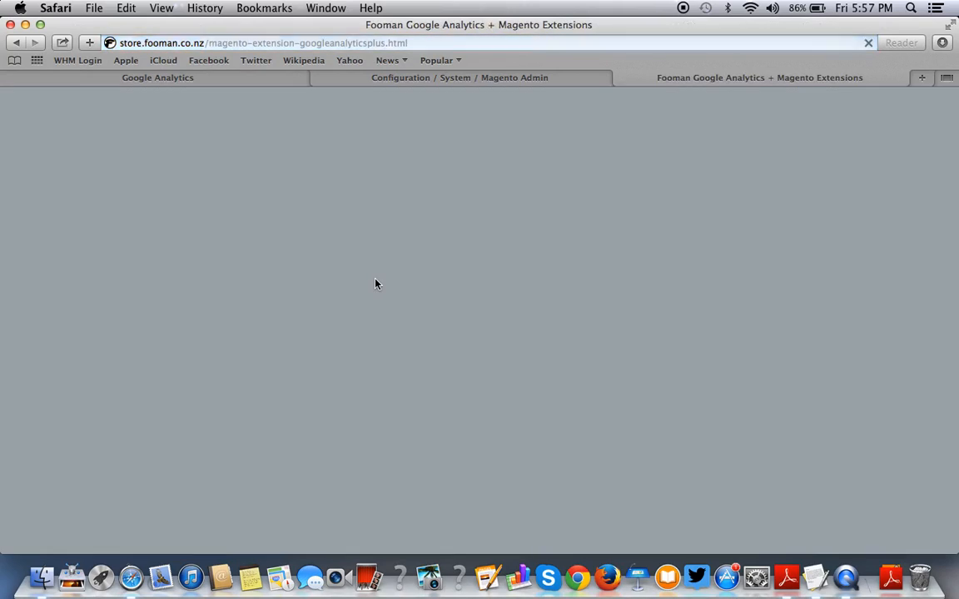
Sign in to the Fooman store account with the saved credentials, then browse Extensions.
scroll(376, 284, "down", 5)
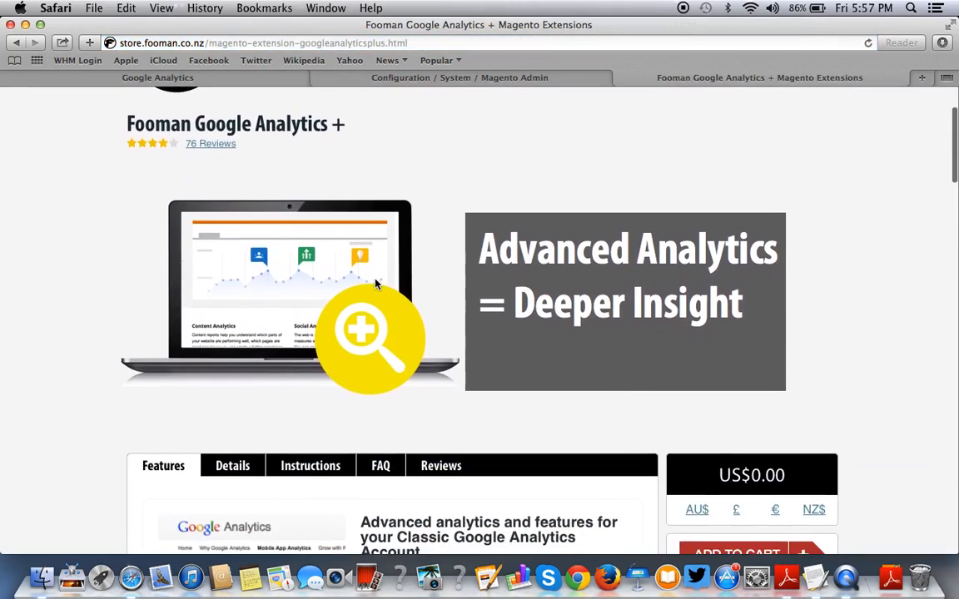
scroll(375, 284, "up", 5)
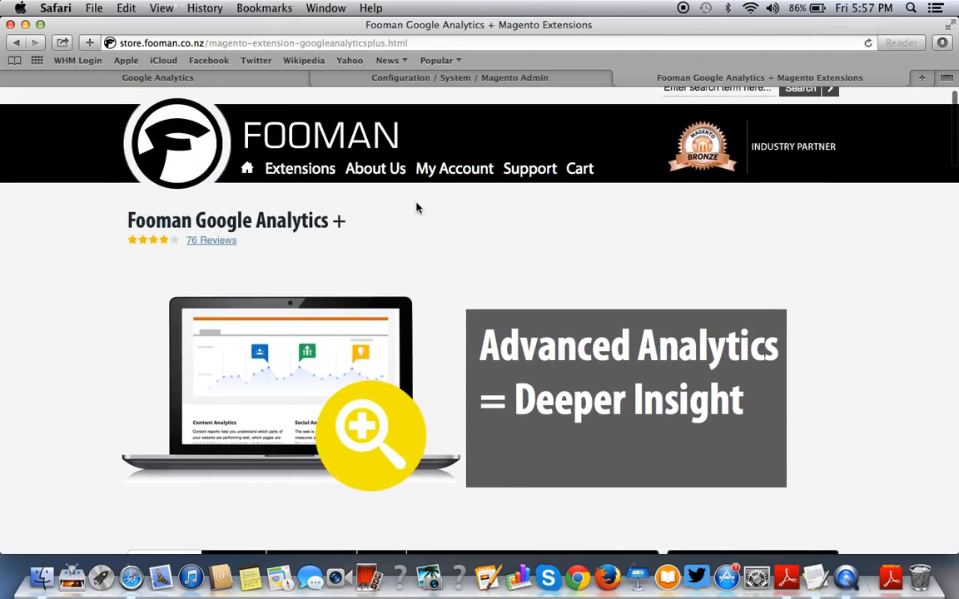
left_click(431, 169)
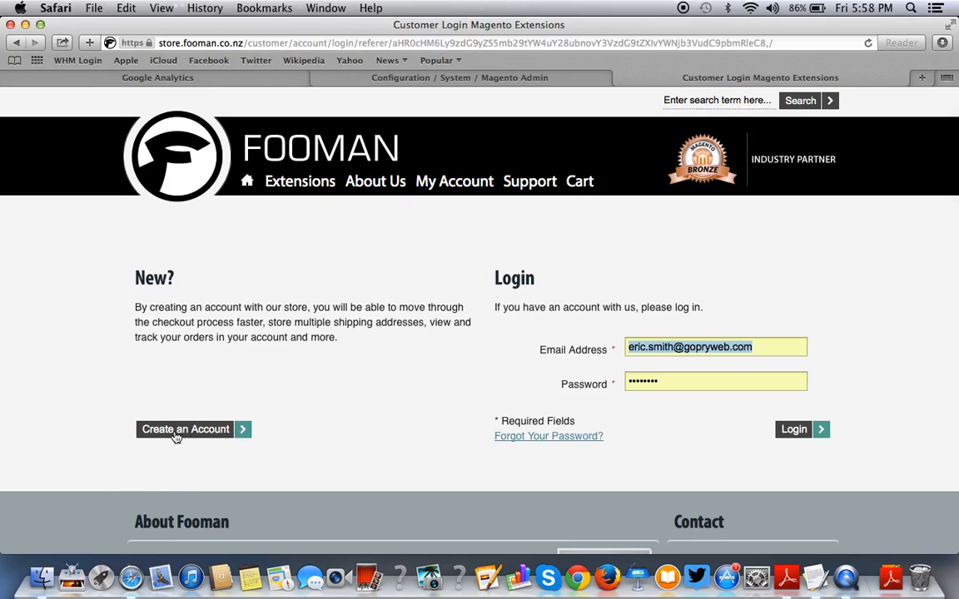
left_click(797, 429)
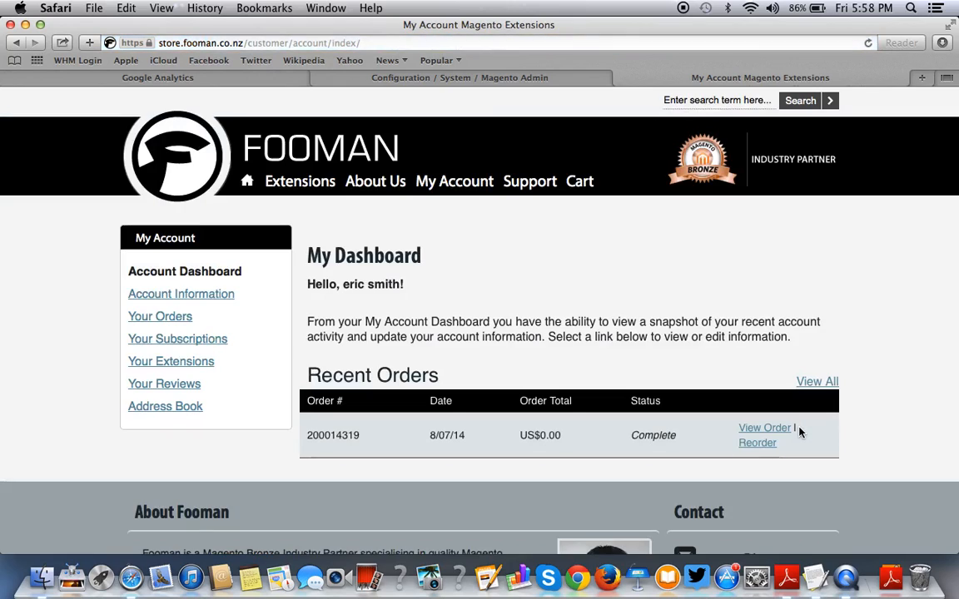
left_click(300, 181)
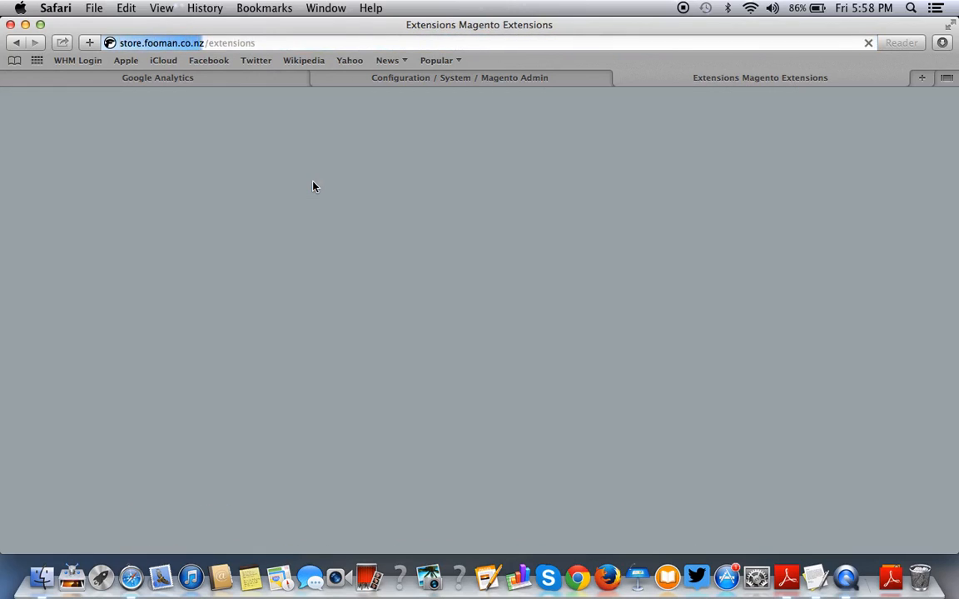
Open the Fooman Google Analytics + product page and add the US$0.00 extension to the cart.
scroll(500, 314, "down", 3)
scroll(500, 315, "down", 10)
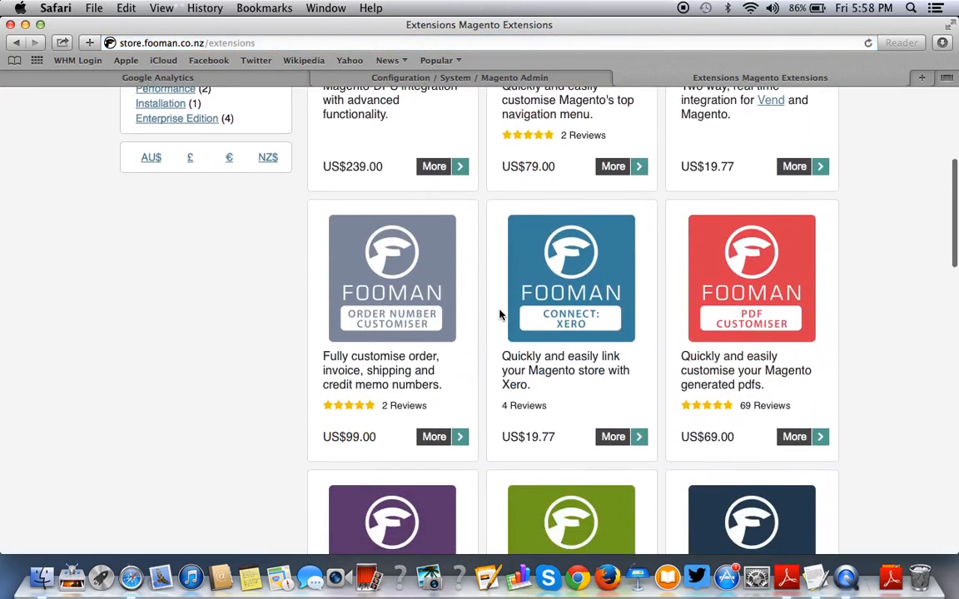
scroll(499, 315, "down", 4)
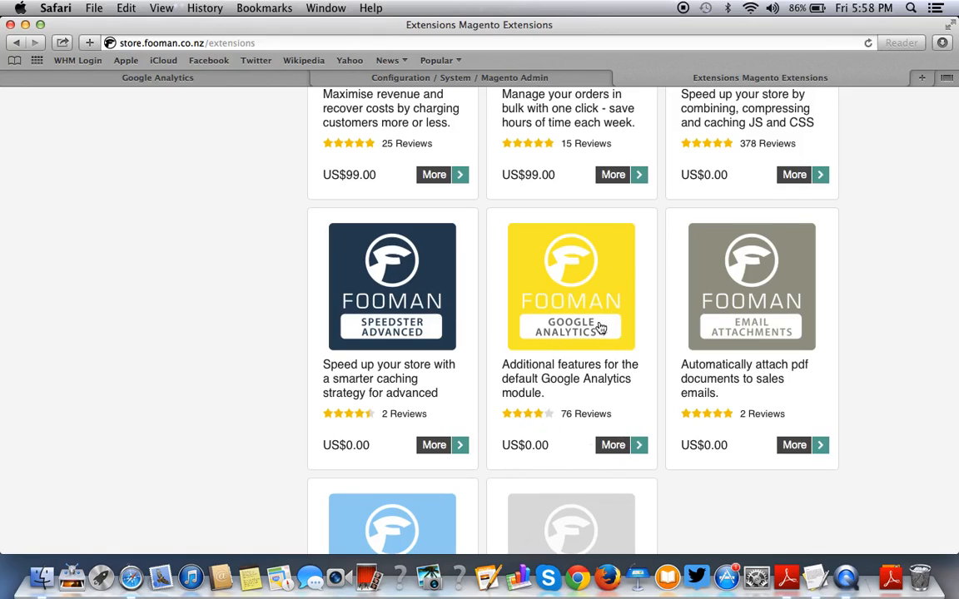
left_click(620, 447)
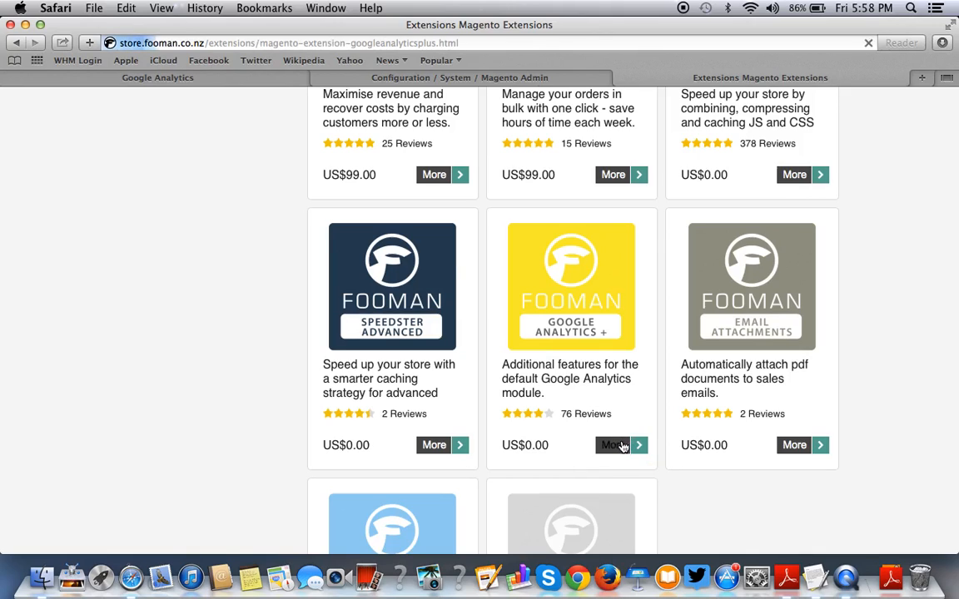
scroll(619, 447, "down", 5)
scroll(620, 447, "down", 2)
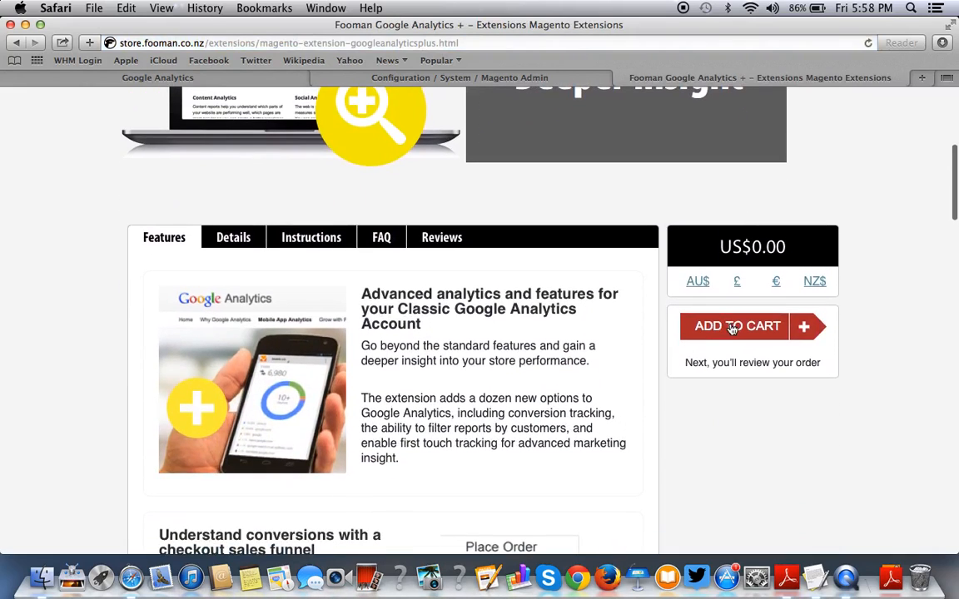
left_click(732, 328)
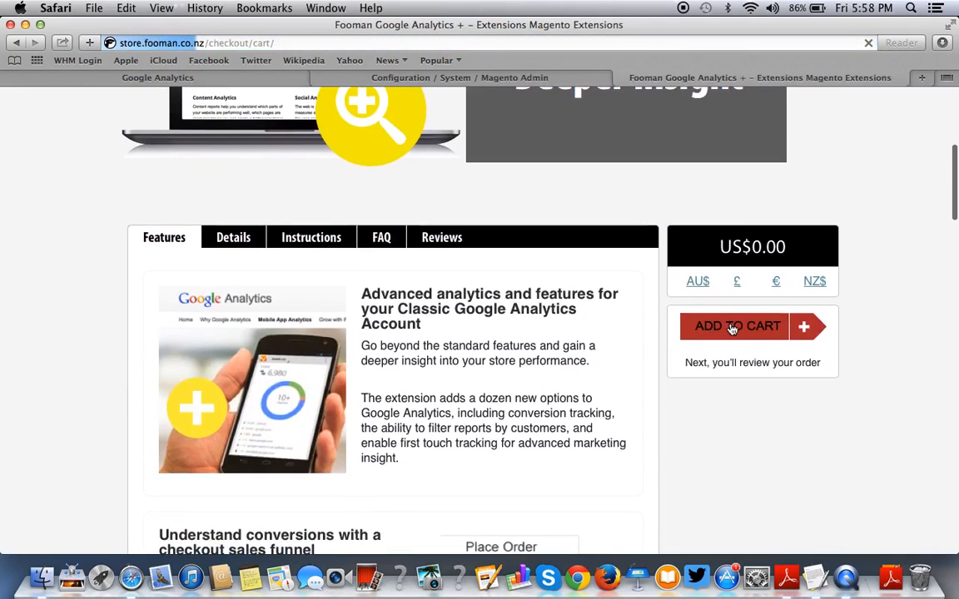
Check out the free extension with the saved billing address and no payment, then view downloads.
scroll(732, 328, "down", 3)
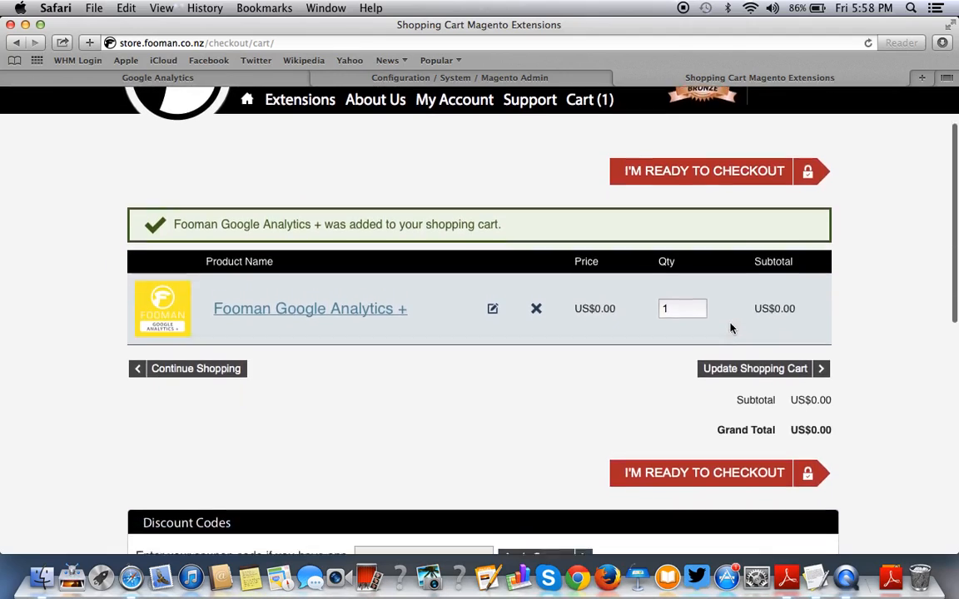
left_click(671, 449)
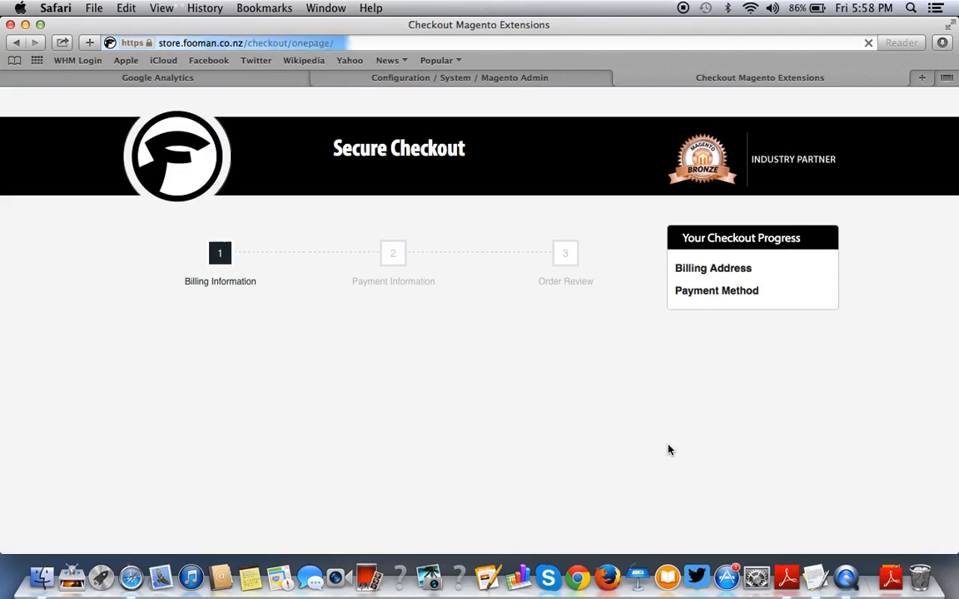
scroll(671, 451, "down", 2)
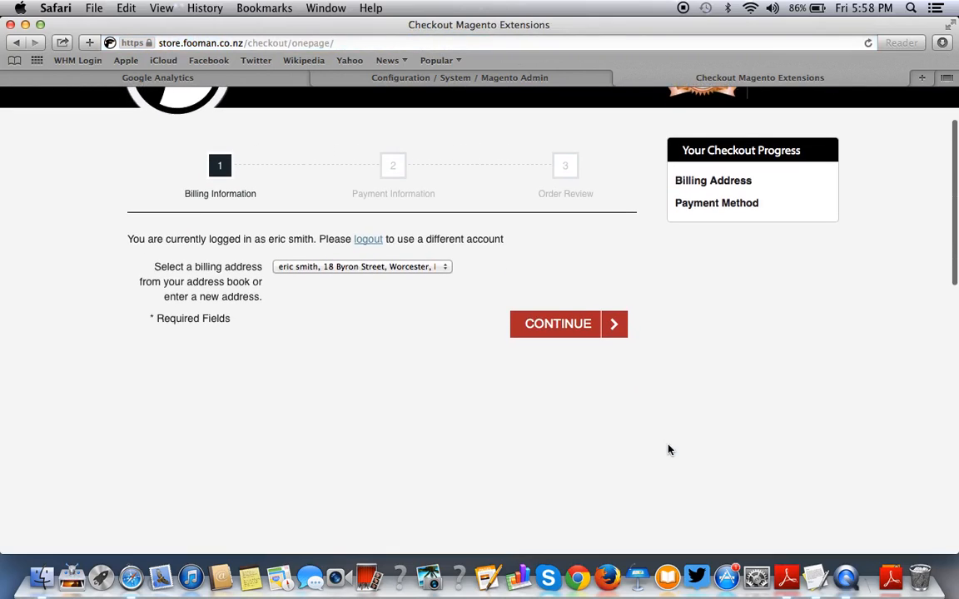
left_click(554, 326)
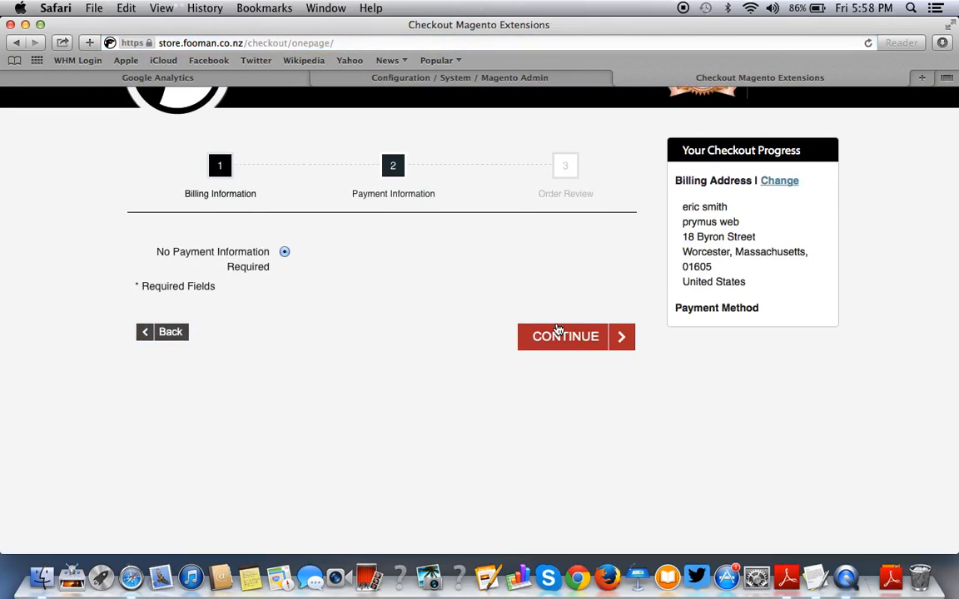
left_click(578, 344)
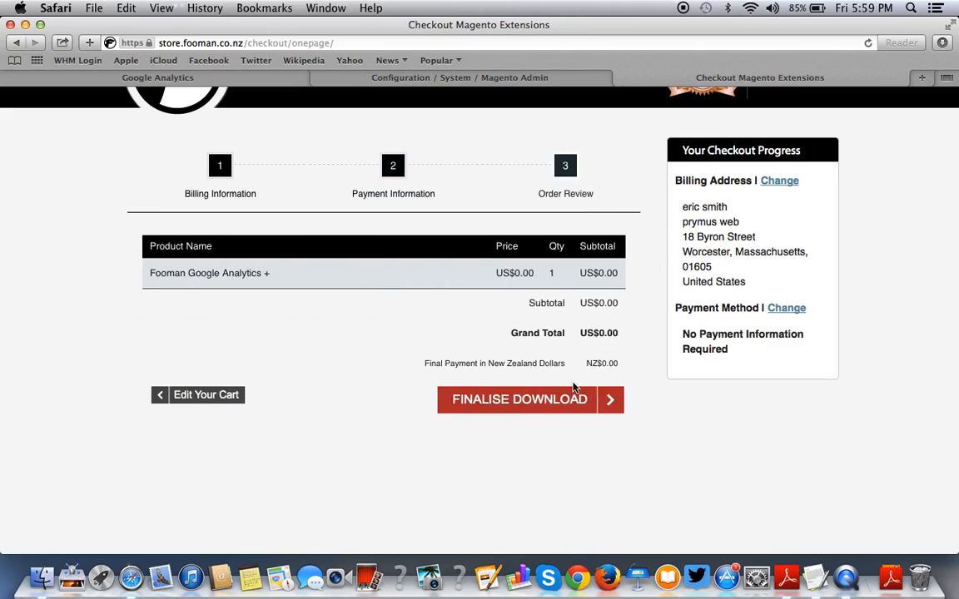
left_click(578, 404)
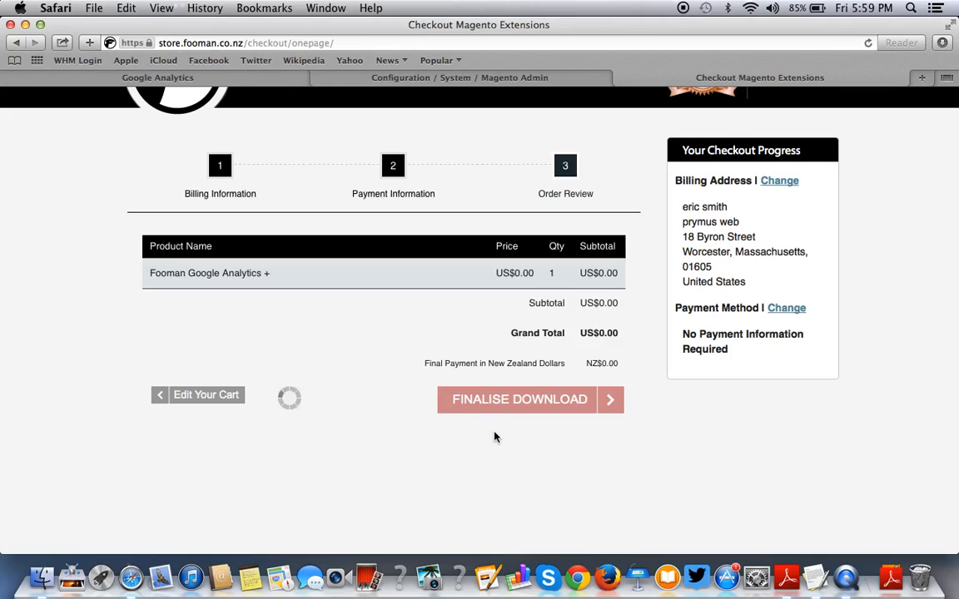
scroll(599, 428, "down", 10)
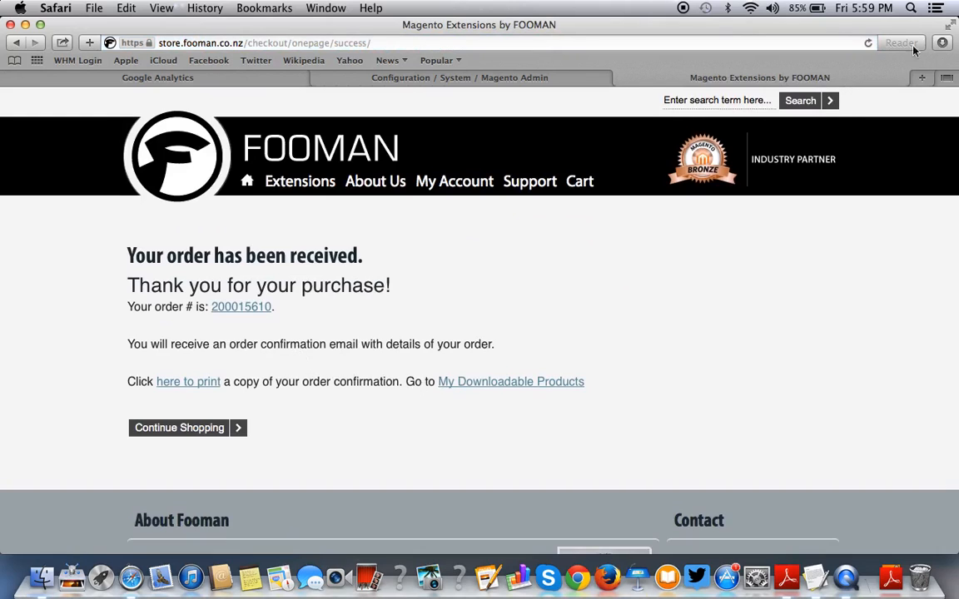
left_click(943, 43)
Download the Google Analytics + package for Magento 1.4 and up from My Downloadable Products.
left_click(580, 226)
left_click(536, 385)
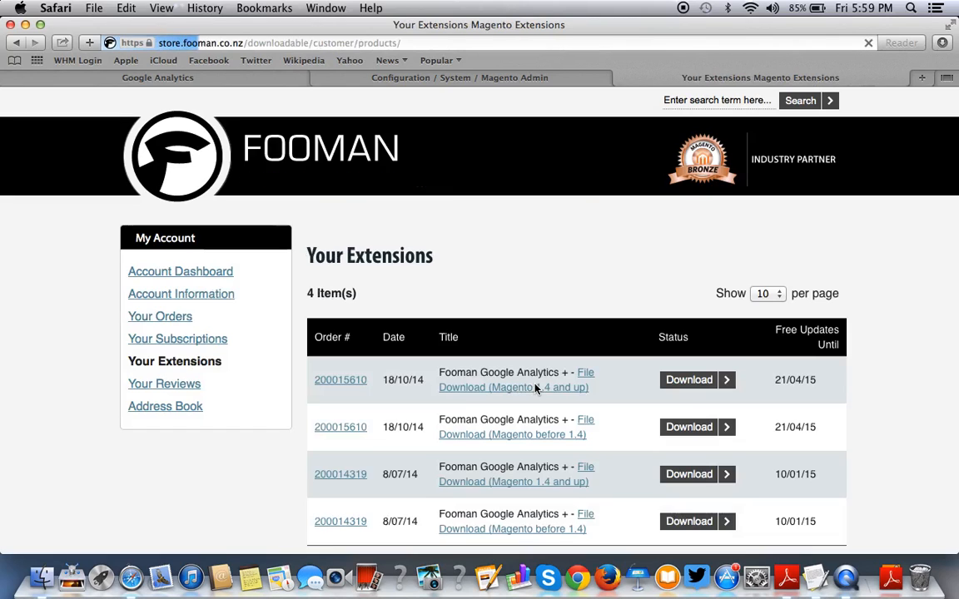
scroll(536, 388, "down", 3)
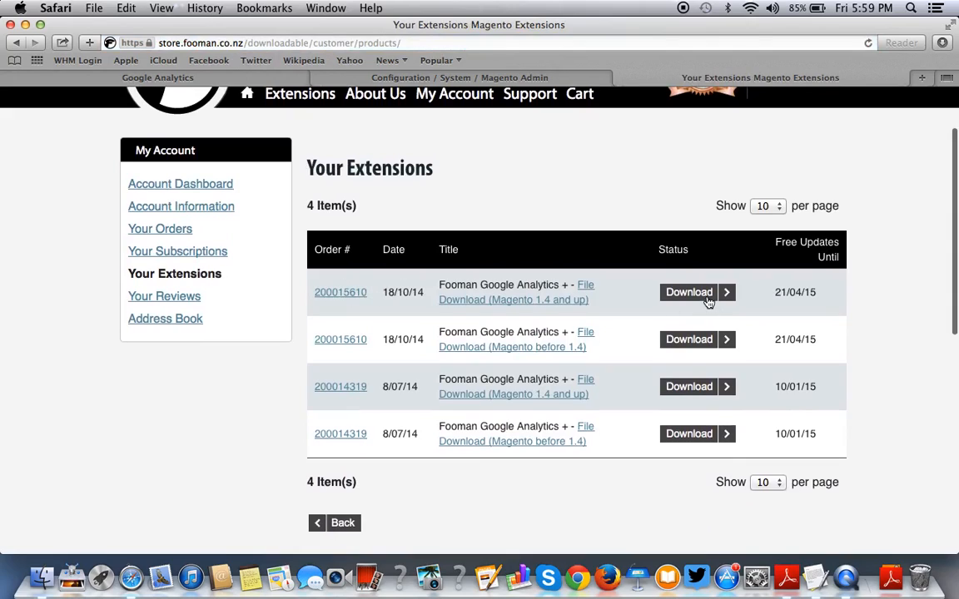
left_click(678, 294)
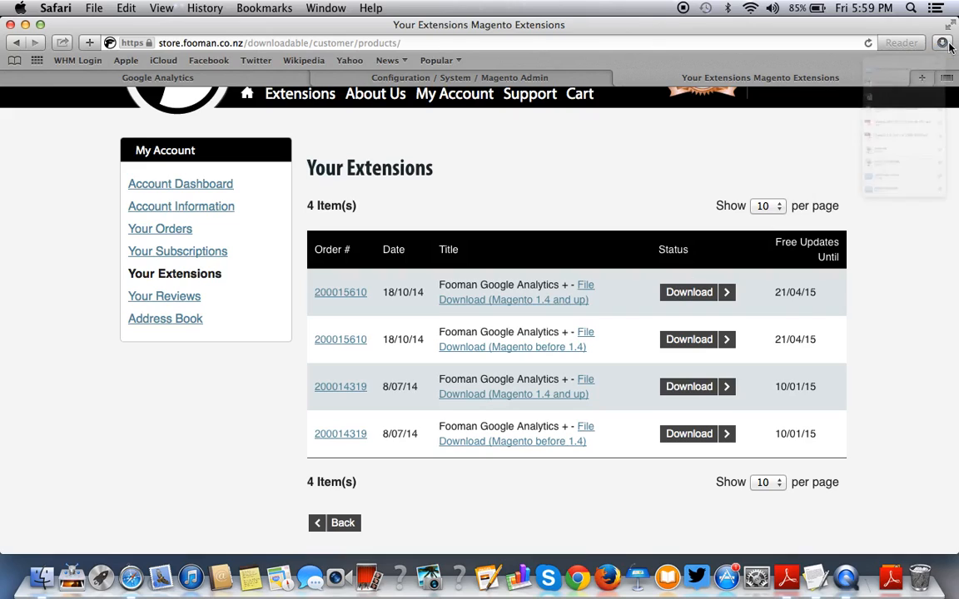
Reveal the downloaded fooman_googleanalyticsplus_0 folder in Finder from Safari's downloads list.
left_click(943, 43)
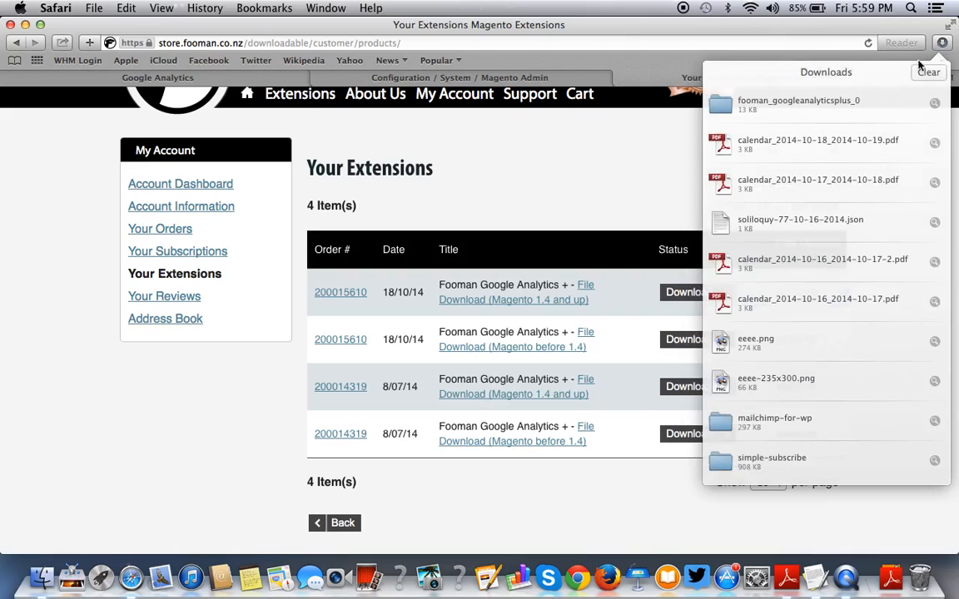
right_click(806, 113)
left_click(825, 129)
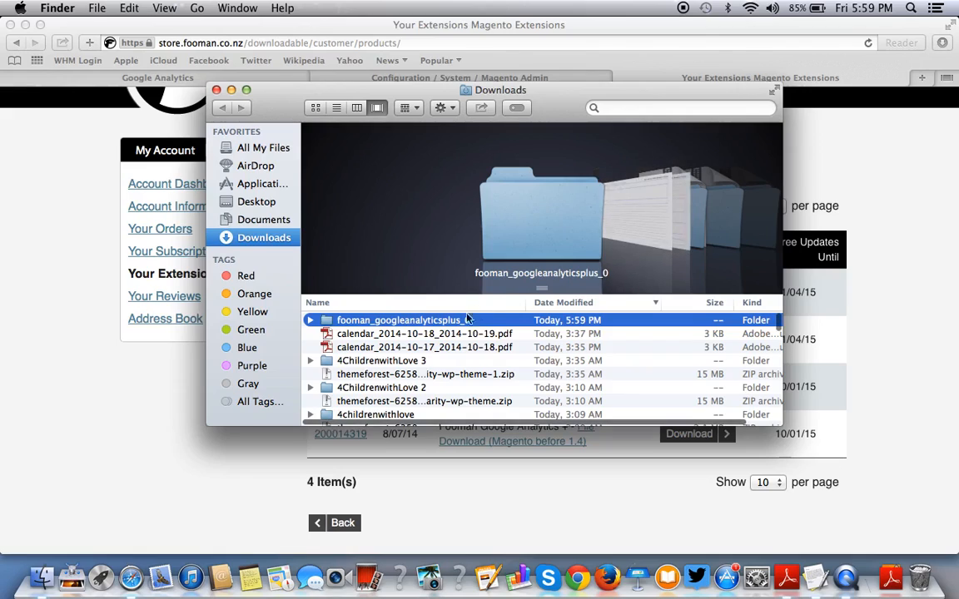
Move the fooman_googleanalyticsplus_0 folder onto the desktop and minimize the open windows.
left_click_drag(413, 321, 268, 208)
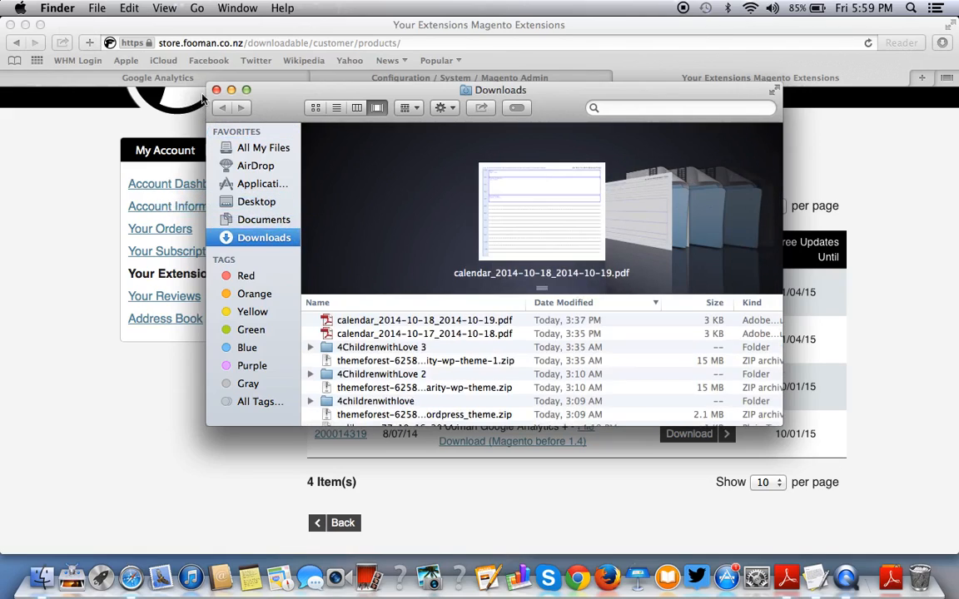
left_click(232, 90)
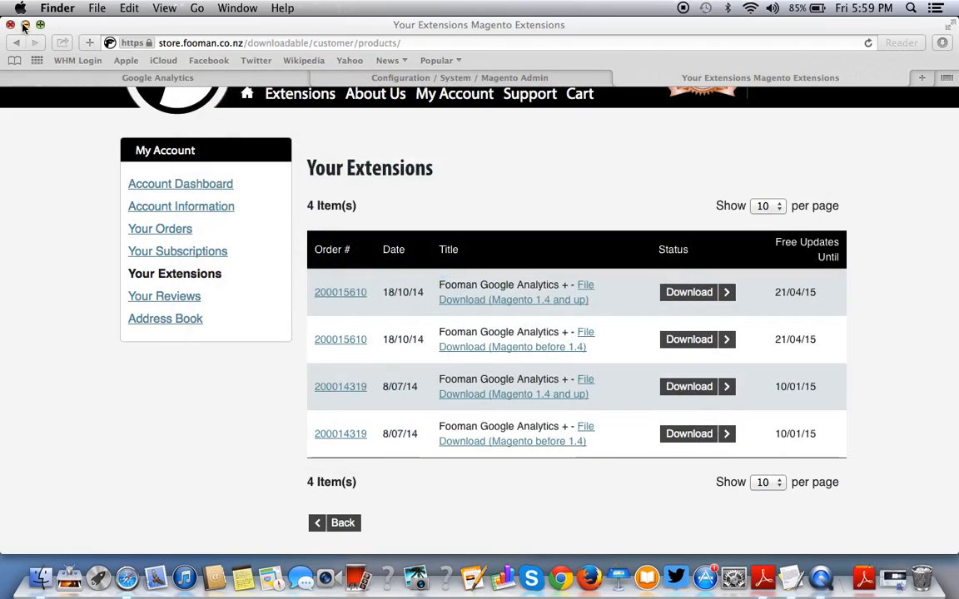
left_click(25, 24)
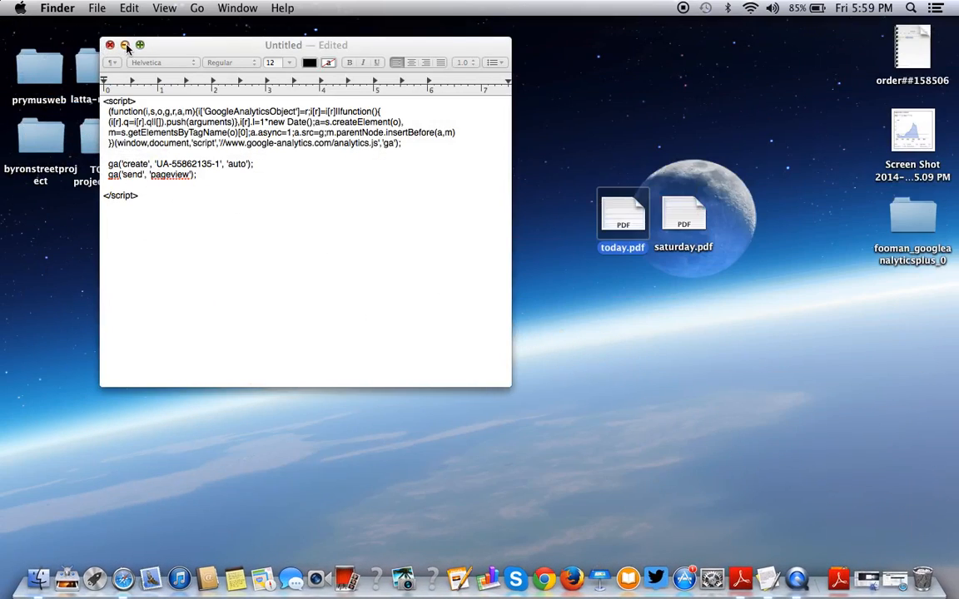
left_click(125, 45)
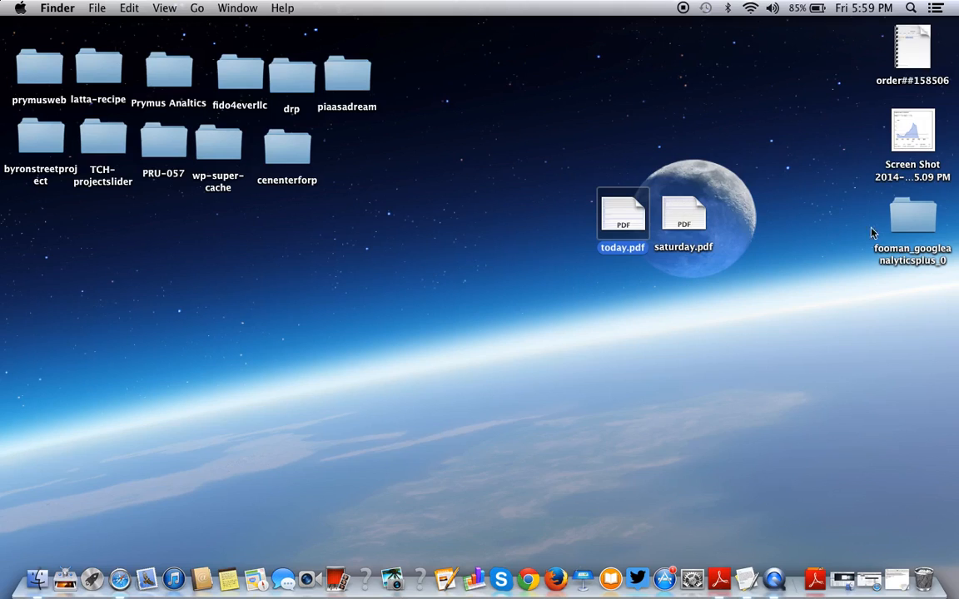
left_click_drag(896, 227, 252, 292)
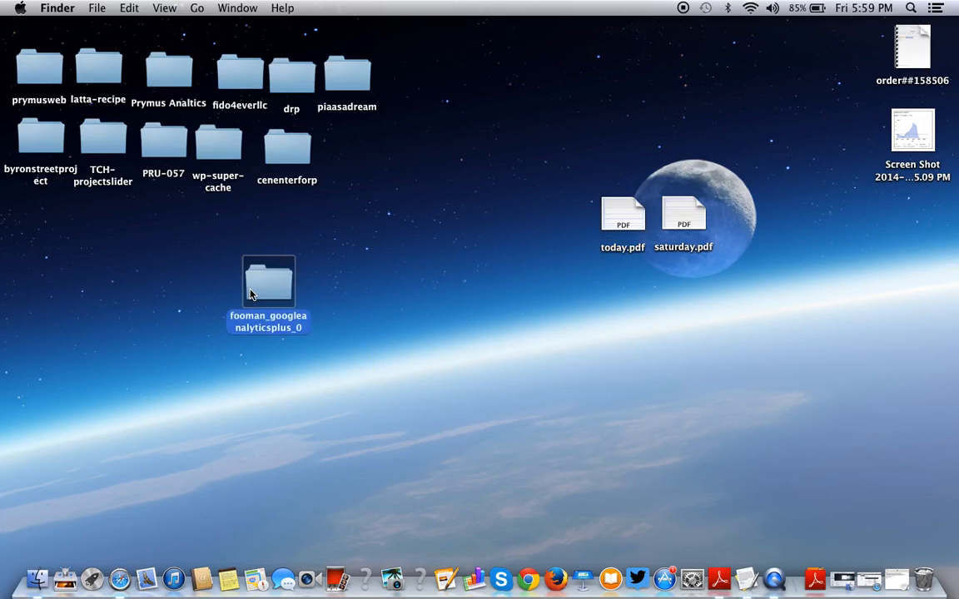
Look inside fooman_googleanalyticsplus_0 at its app and js folders, then close it.
double_click(250, 293)
left_click(379, 337)
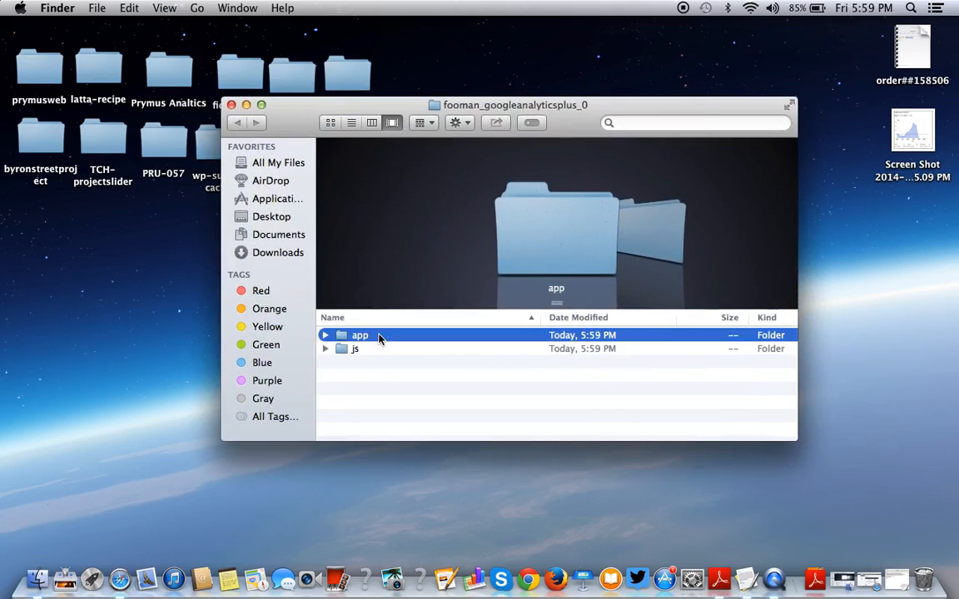
key("shift+Down")
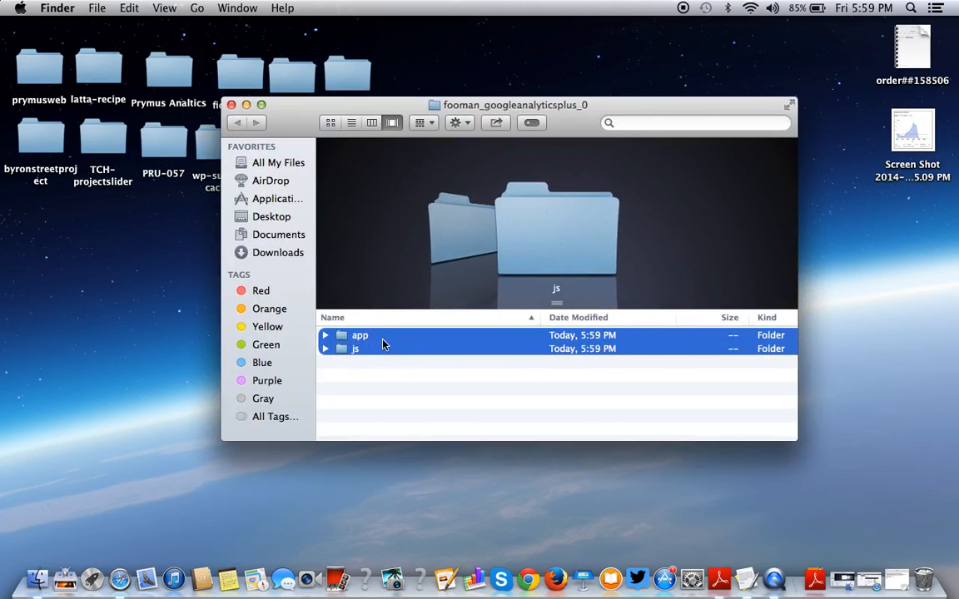
left_click(116, 330)
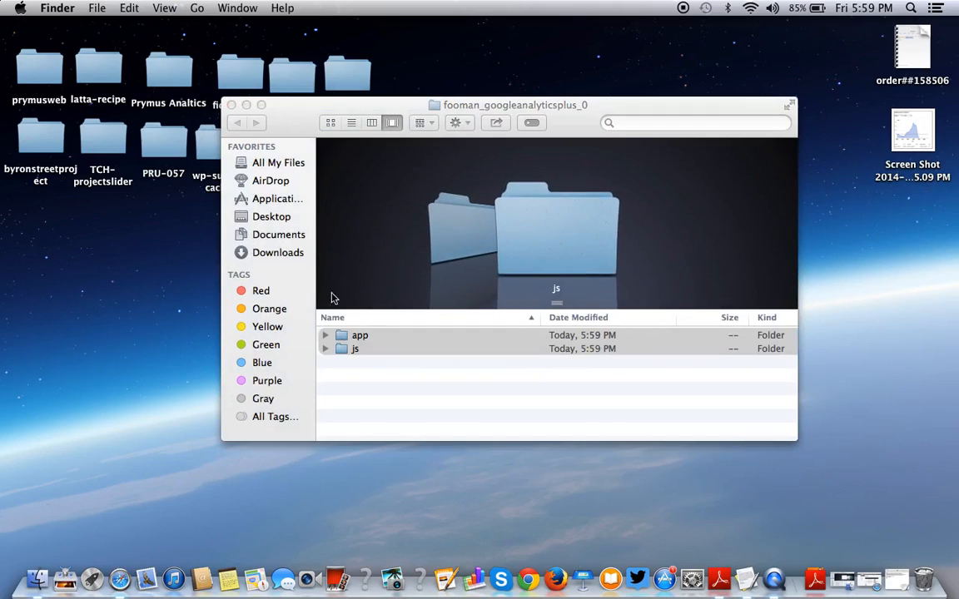
left_click(237, 115)
left_click(232, 105)
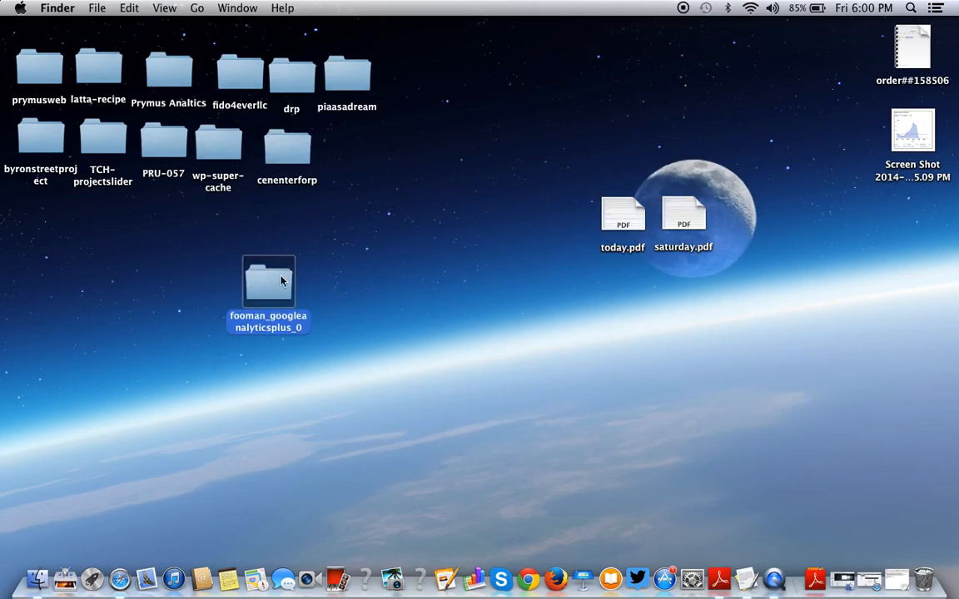
Copy the fooman folder into Applications, replacing the older copy, and launch FileZilla.
left_click(813, 581)
left_click(813, 581)
left_click_drag(268, 287, 548, 394)
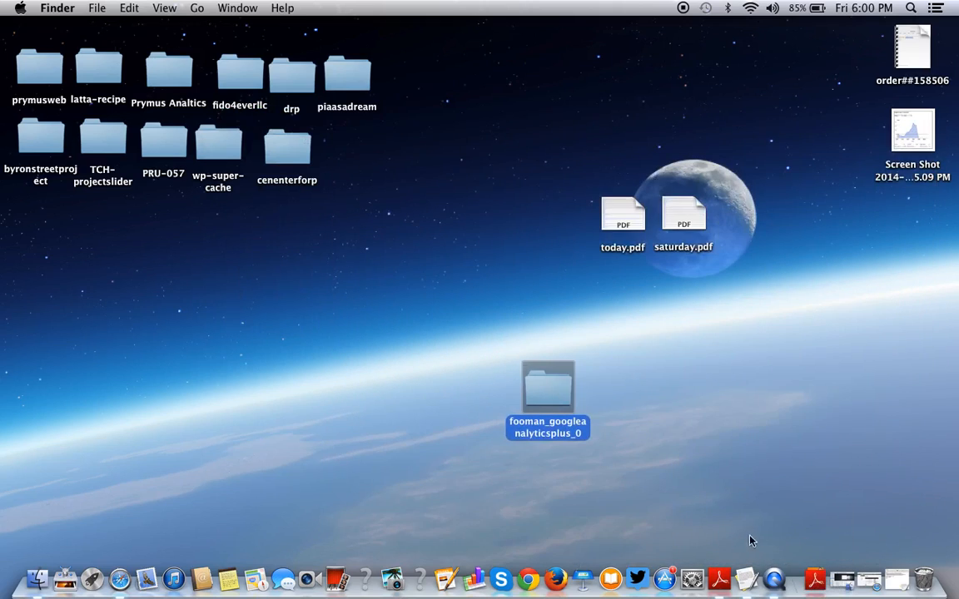
left_click(813, 581)
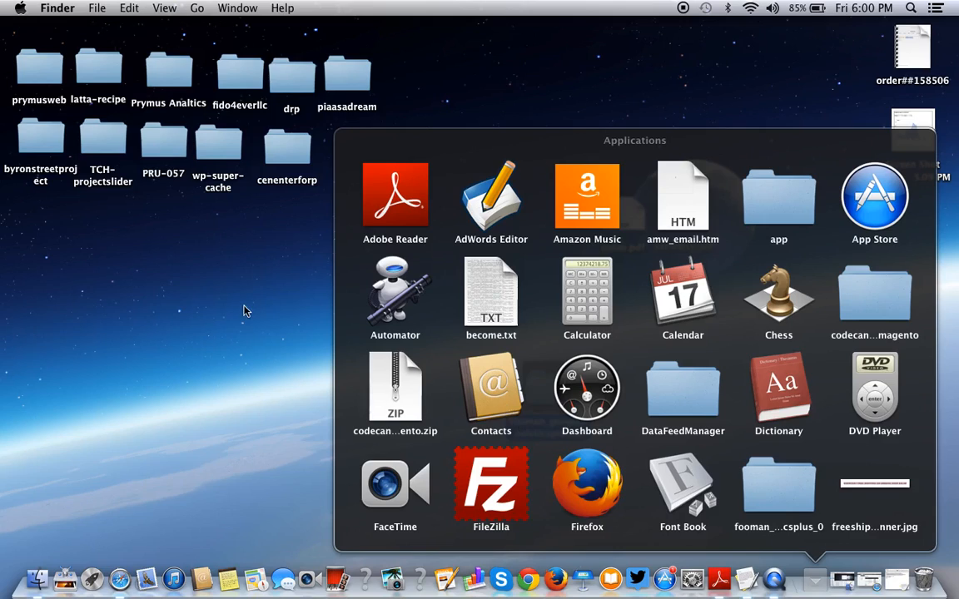
left_click(244, 311)
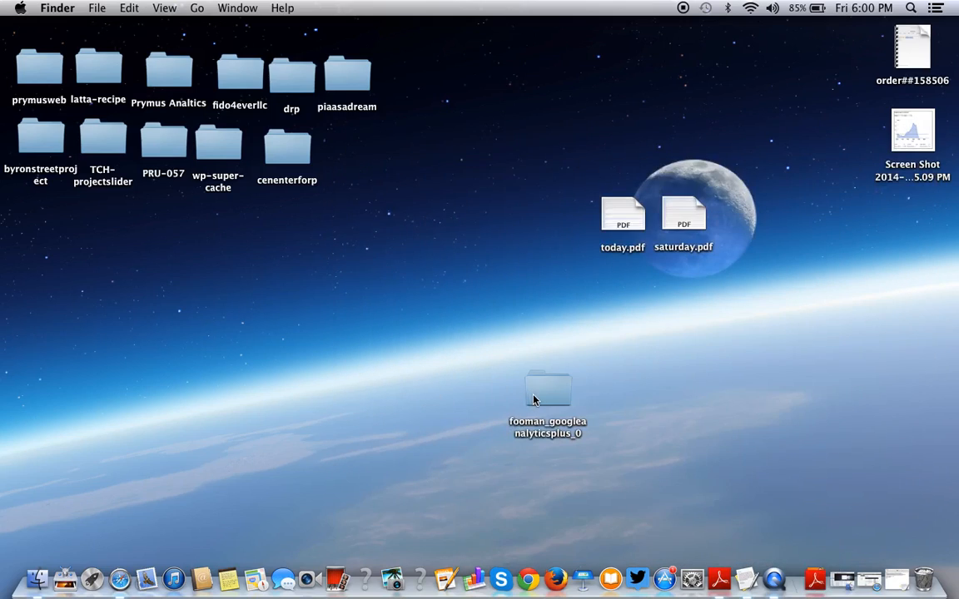
left_click_drag(533, 400, 816, 585)
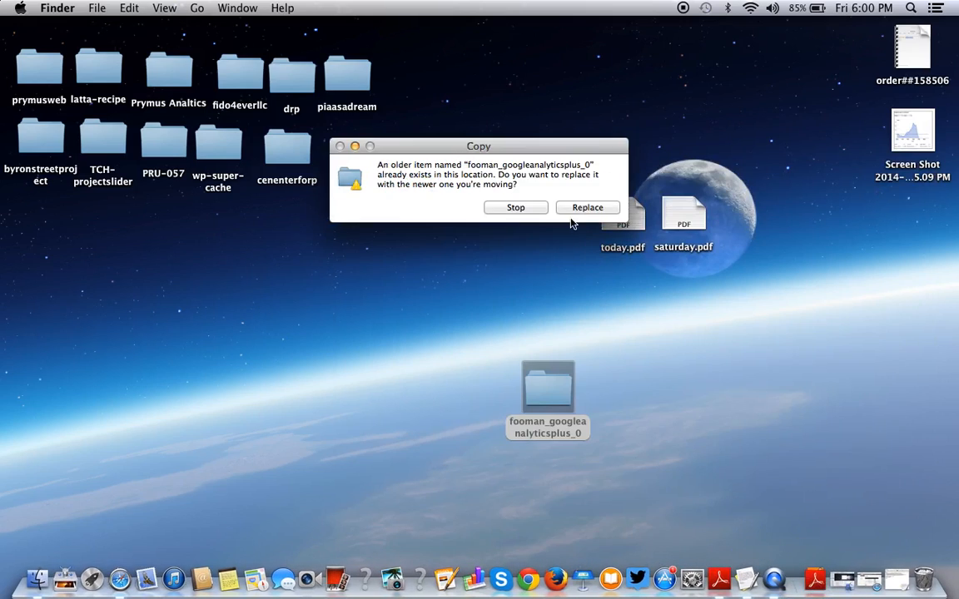
left_click(587, 208)
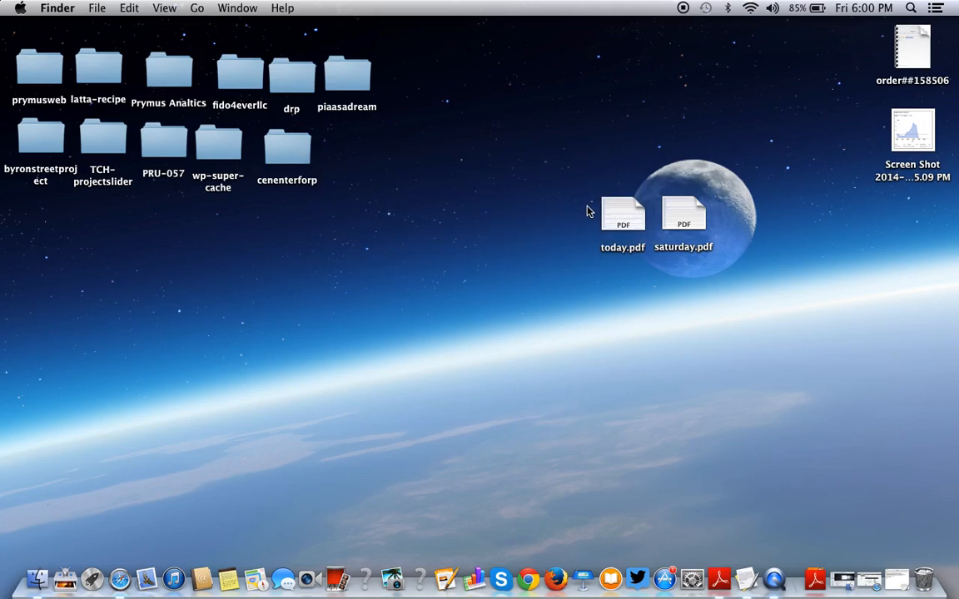
left_click(816, 578)
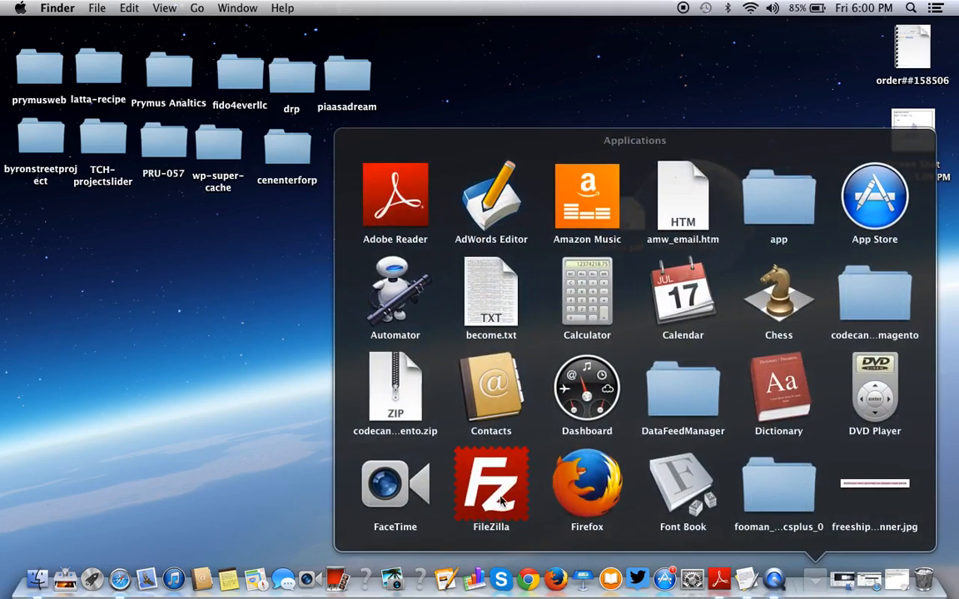
left_click(491, 491)
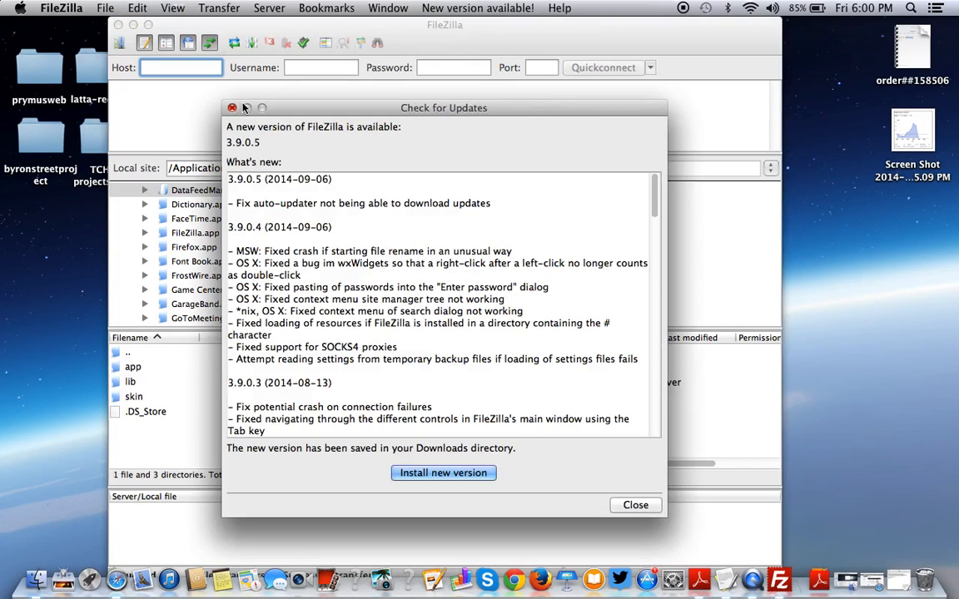
Close FileZilla's update notice, shift its window left, and bring back the Your Extensions page.
left_click(634, 506)
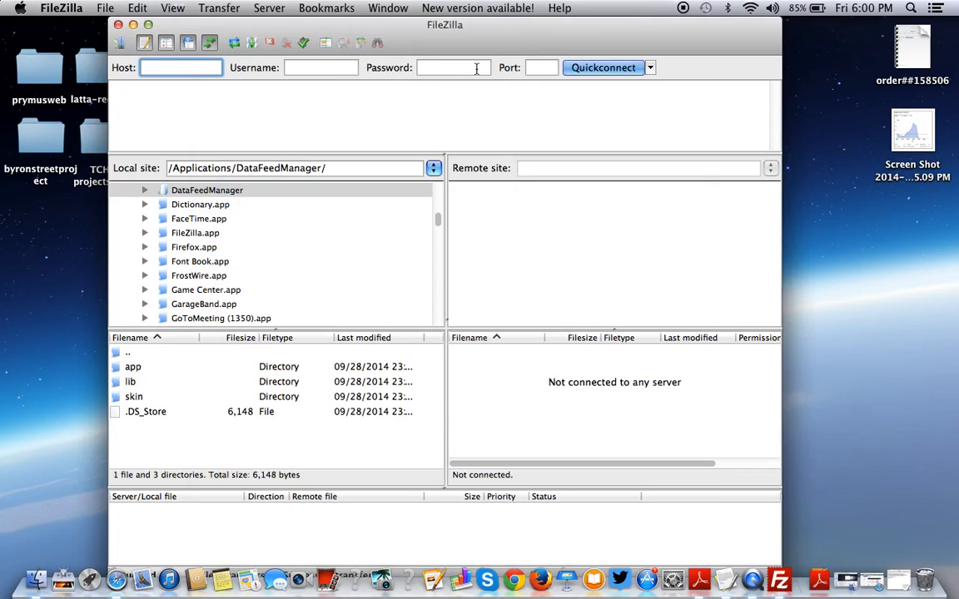
left_click_drag(319, 25, 222, 25)
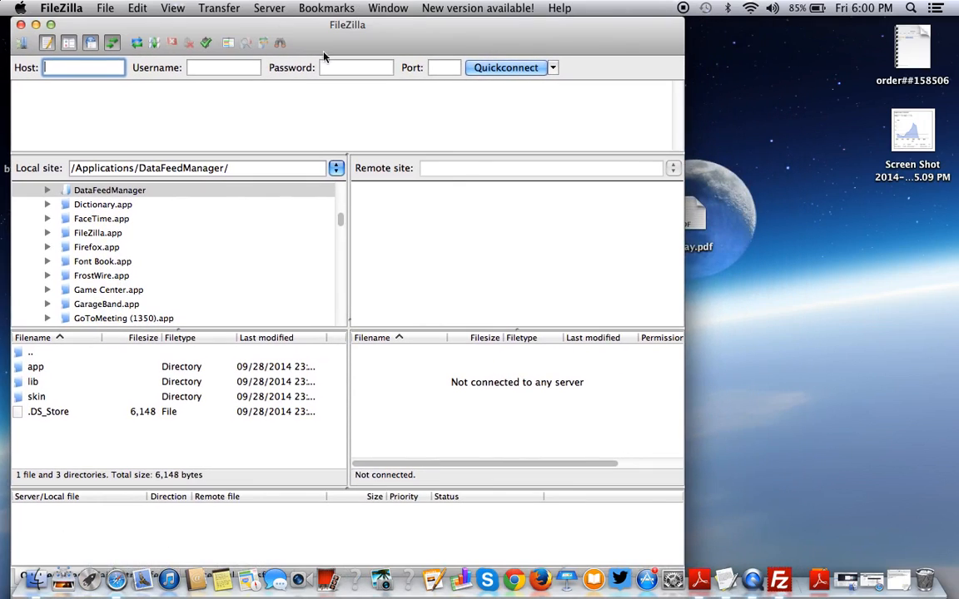
left_click(899, 581)
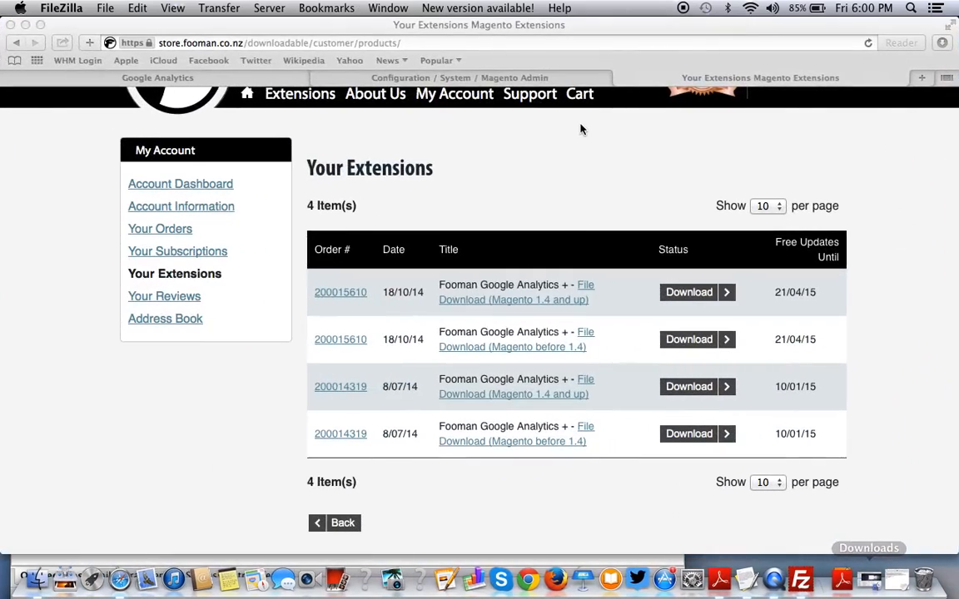
left_click(922, 78)
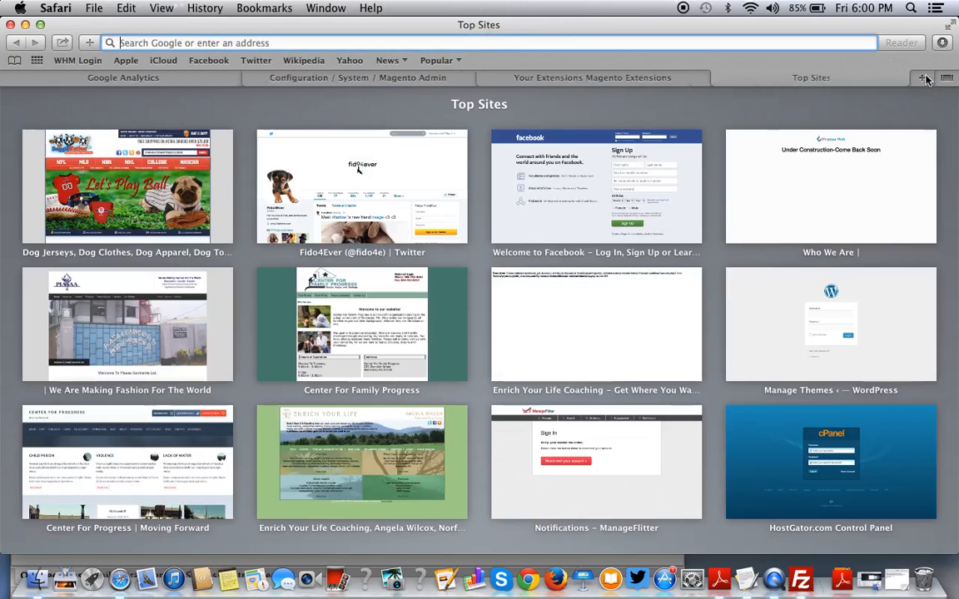
type("www.th")
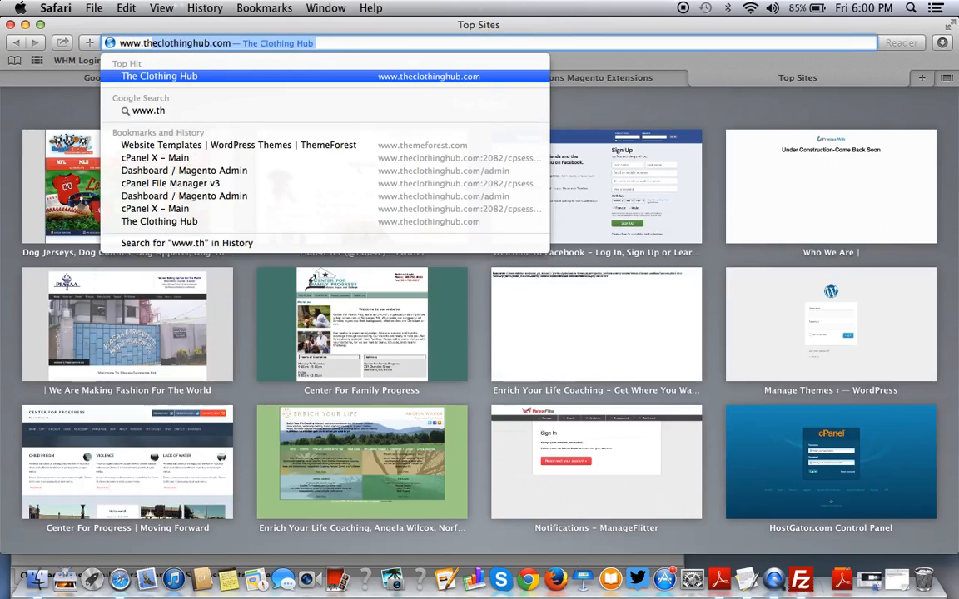
type("eclothinghub.com/cpanel")
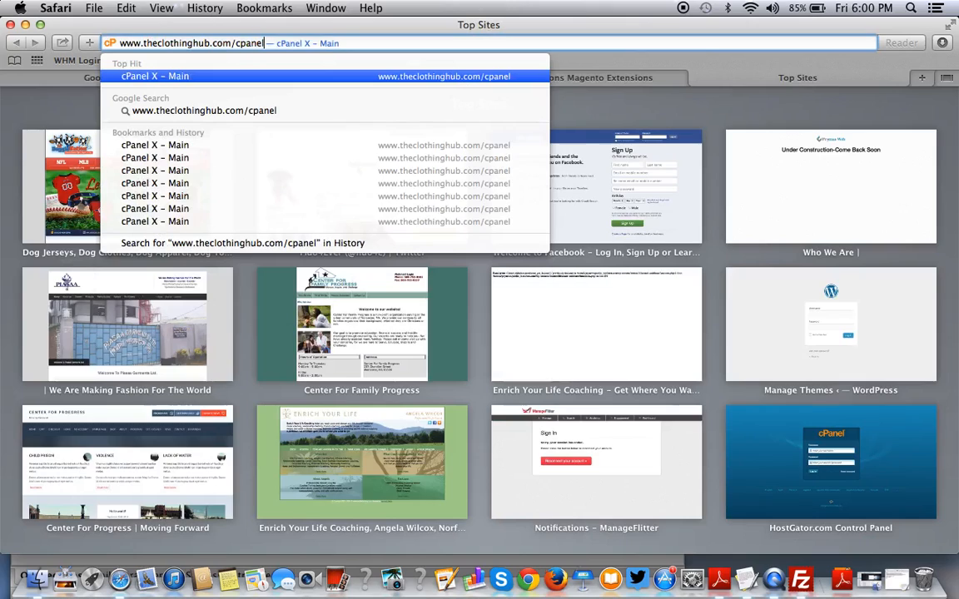
key("Return")
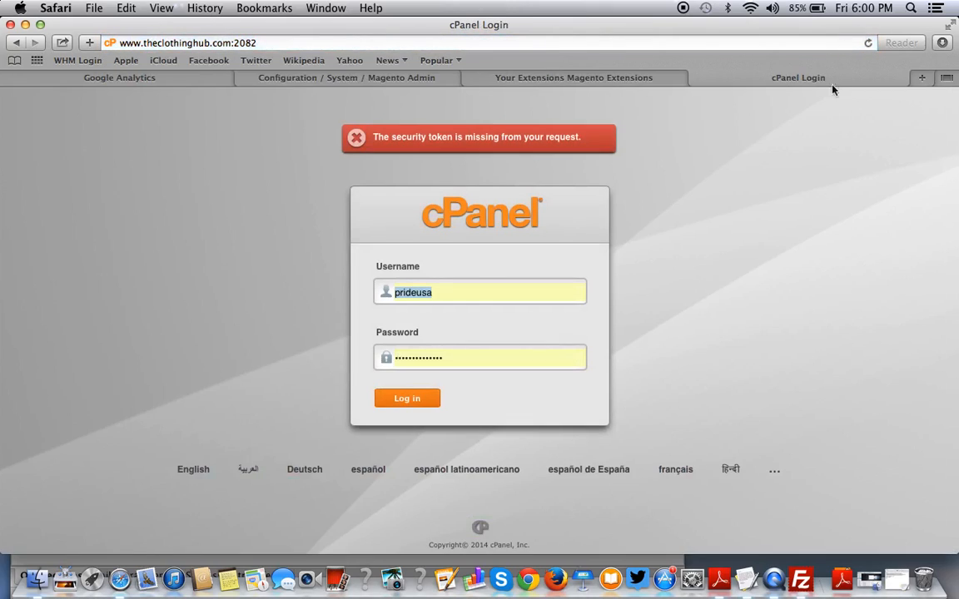
left_click(407, 400)
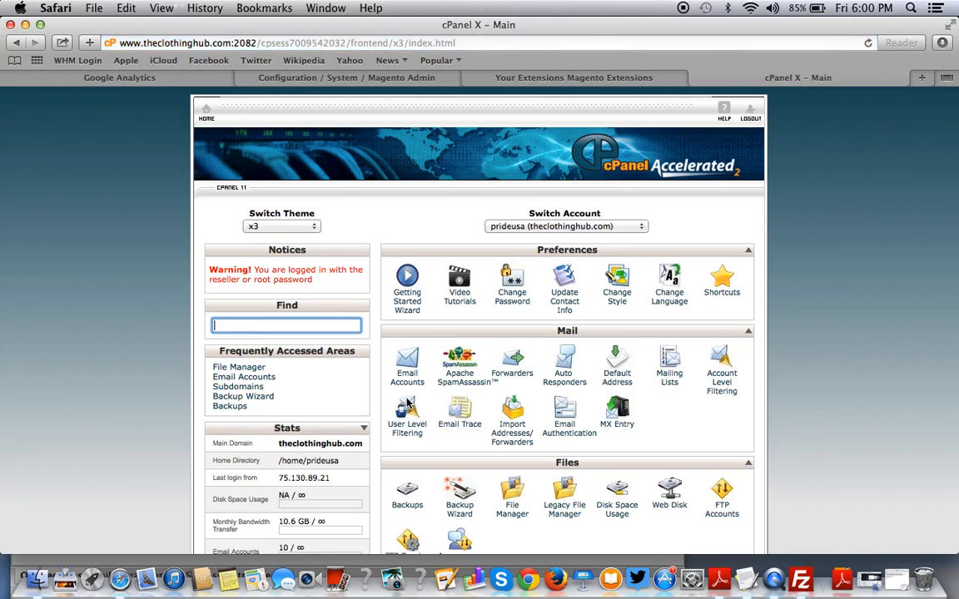
Select the shared IP address 198.57.191.24, then bring FileZilla forward.
scroll(407, 403, "down", 15)
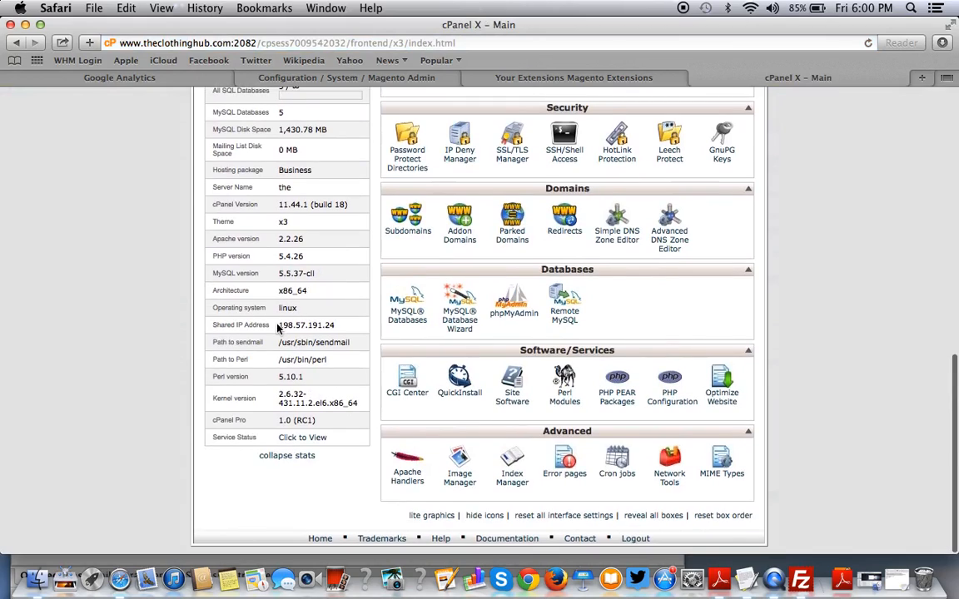
left_click_drag(279, 325, 337, 326)
key("super+c")
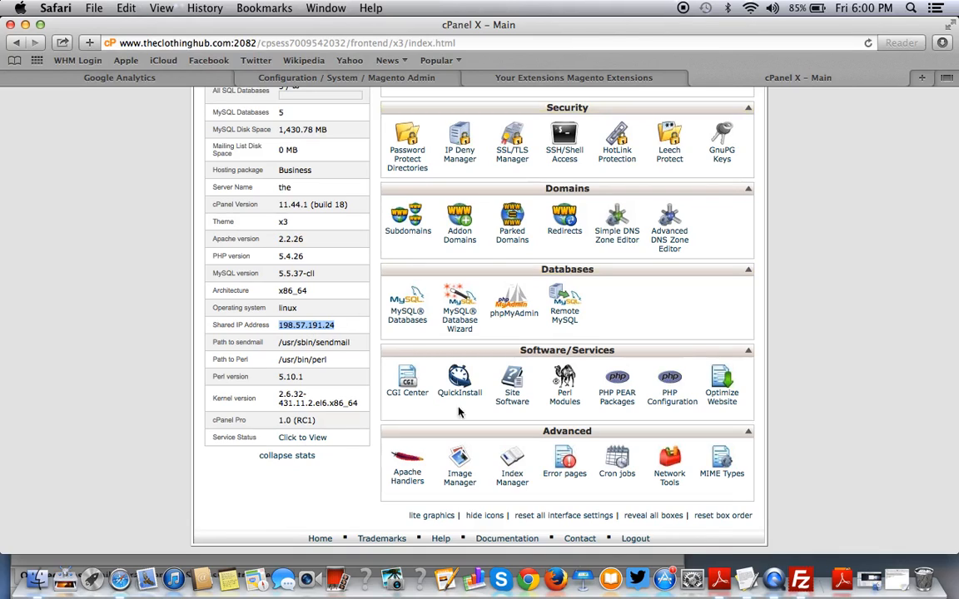
left_click(797, 580)
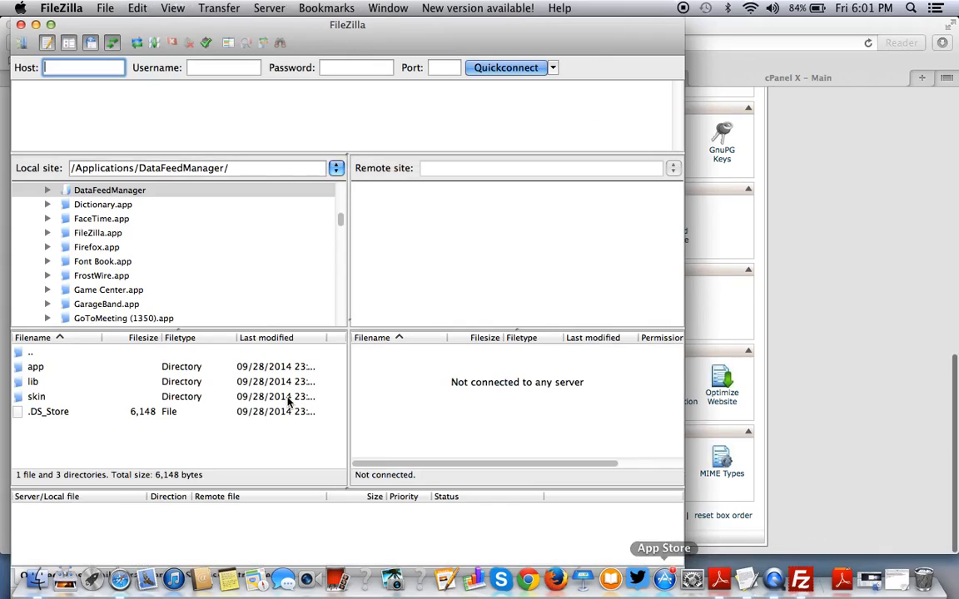
Quickconnect to 198.57.191.24 on port 21 with the hosting username and password.
left_click(77, 67)
key("super+v")
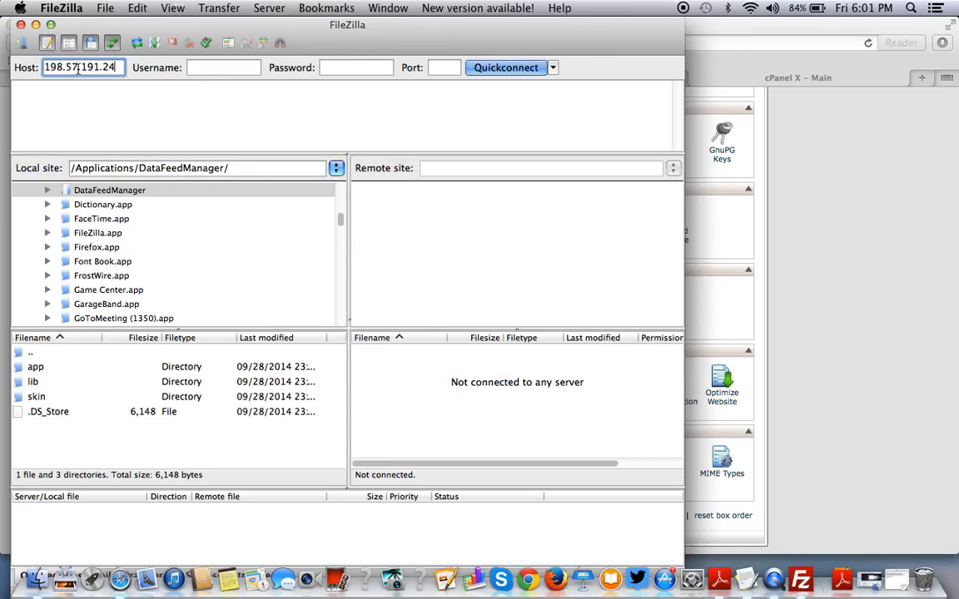
left_click(221, 69)
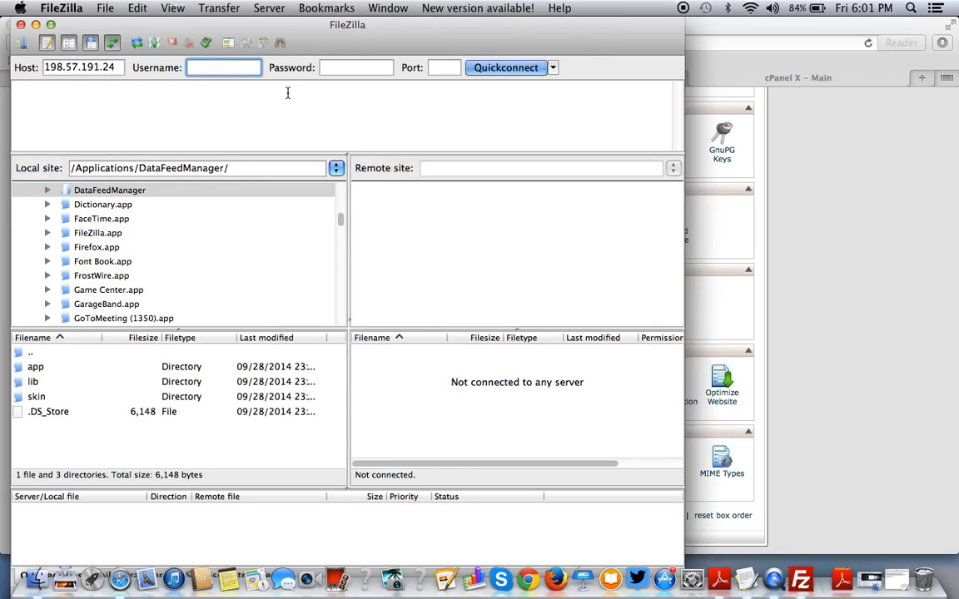
type("prideusa")
key("Tab")
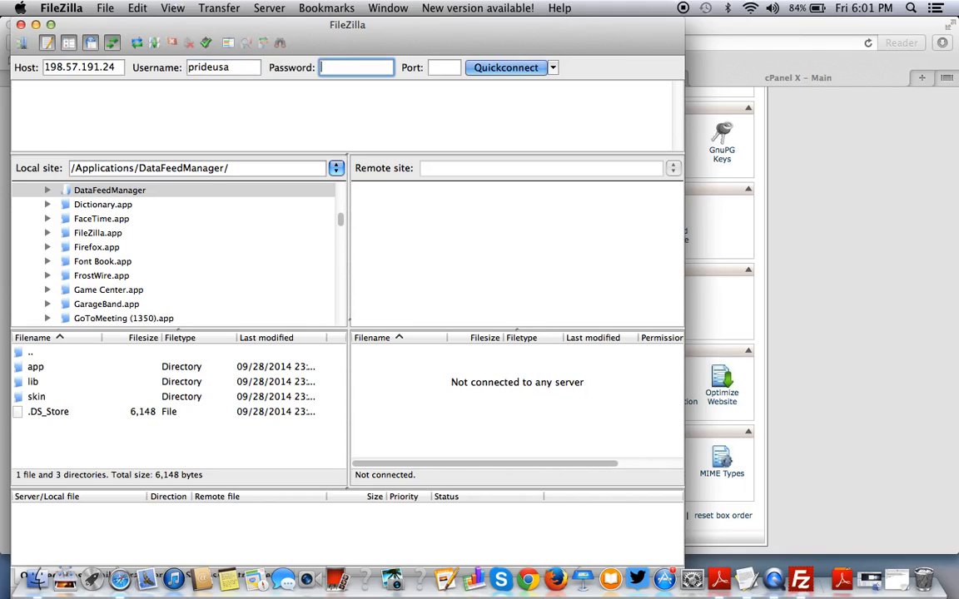
type("••••••••")
left_click(437, 67)
type("21")
key("Return")
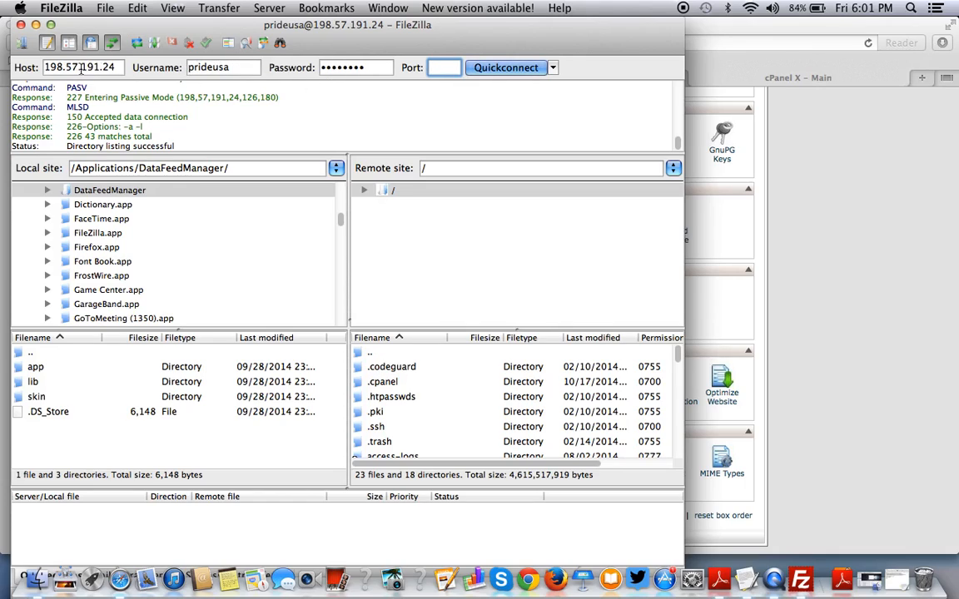
left_click(907, 329)
Clear the IP selection in cPanel, switch to the Google Analytics tab, and return to FileZilla.
scroll(340, 340, "up", 10)
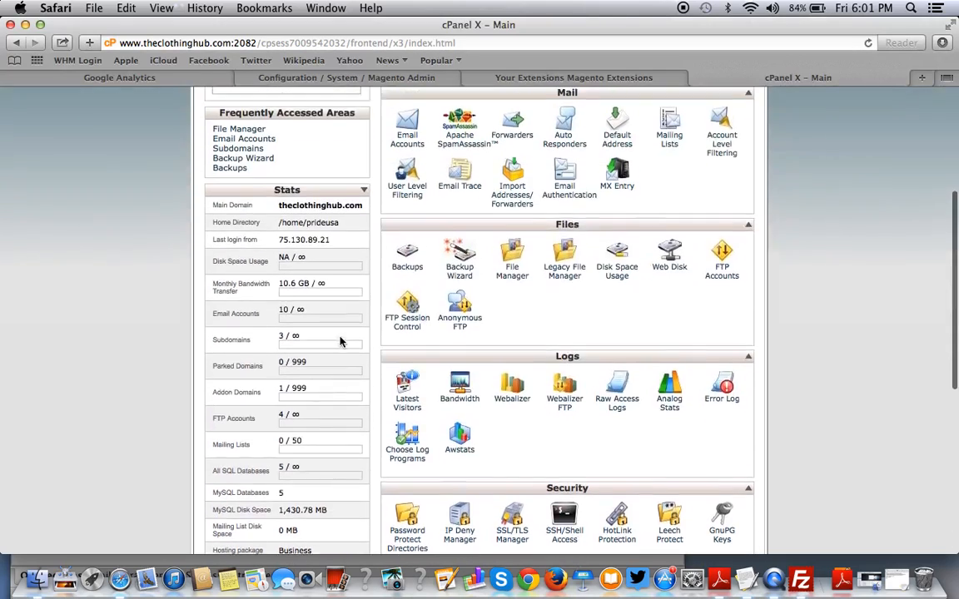
scroll(339, 340, "down", 8)
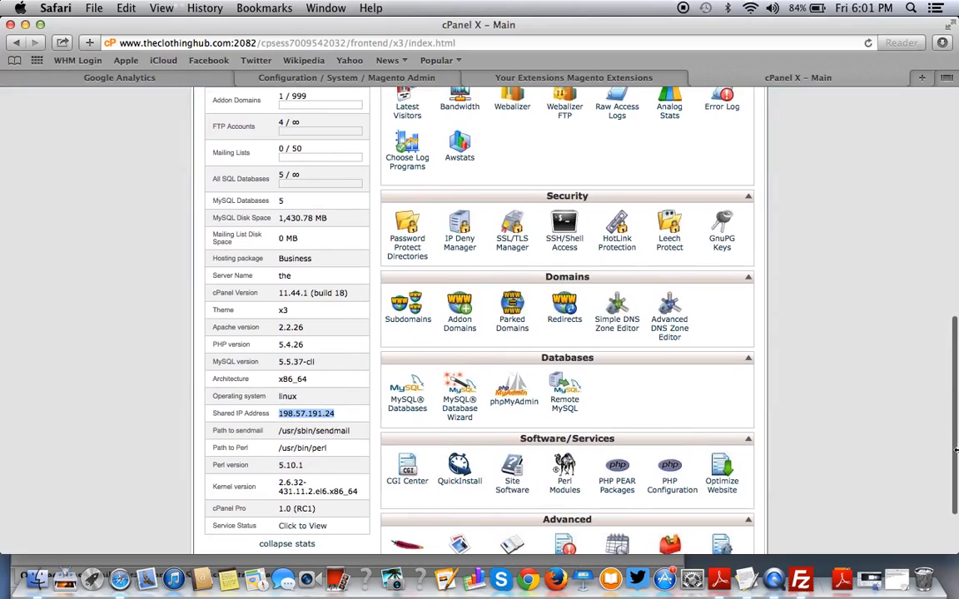
left_click(803, 171)
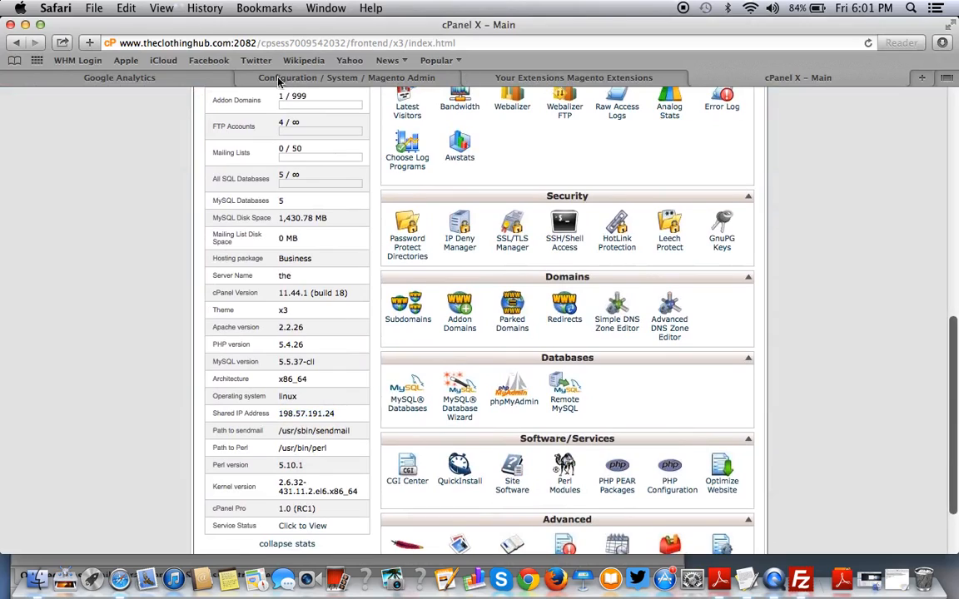
left_click(183, 77)
left_click(802, 580)
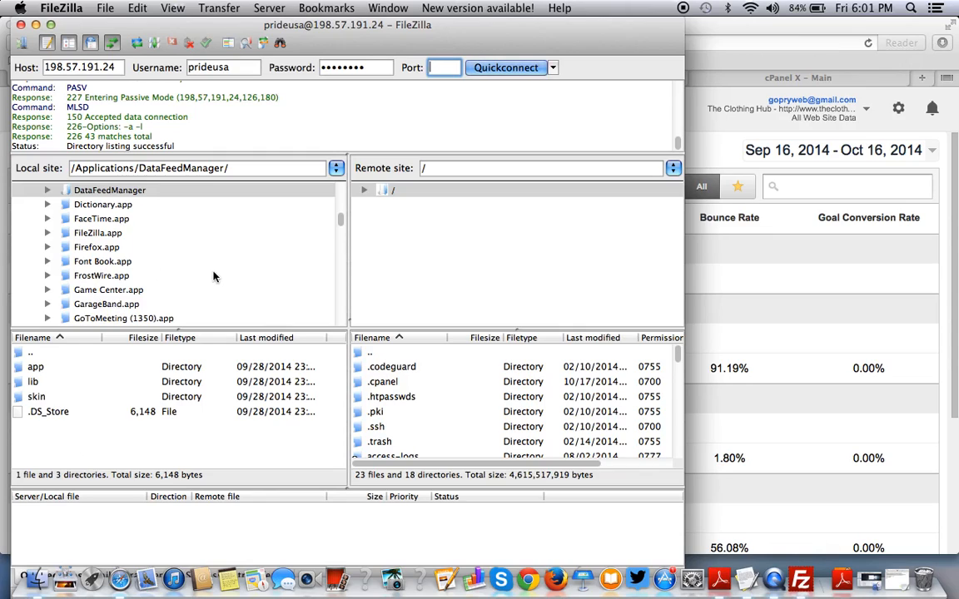
Open the local /Applications folder in FileZilla's site tree.
scroll(121, 239, "down", 1)
scroll(119, 240, "up", 6)
scroll(119, 240, "up", 3)
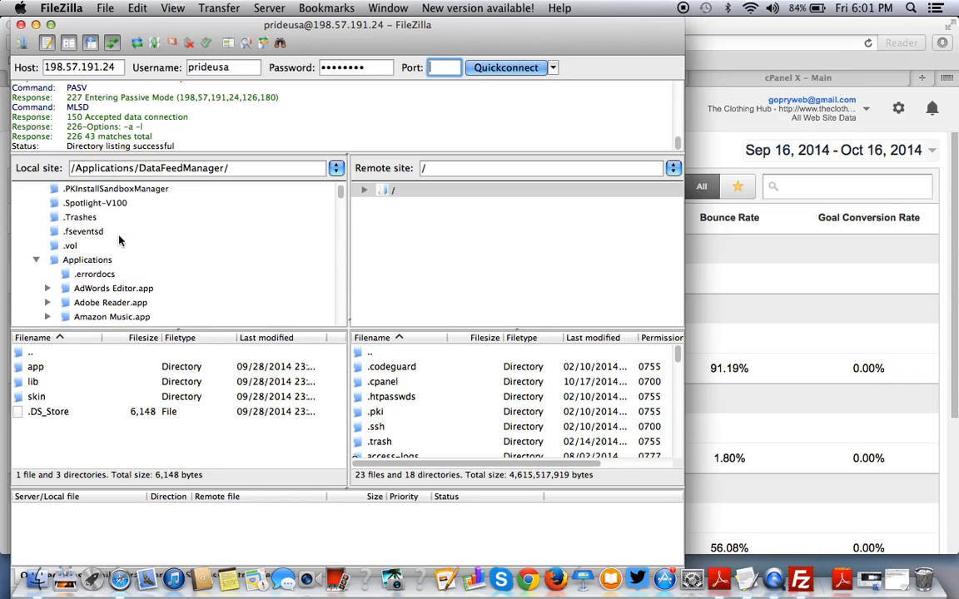
left_click(76, 263)
scroll(65, 400, "down", 5)
scroll(62, 397, "down", 3)
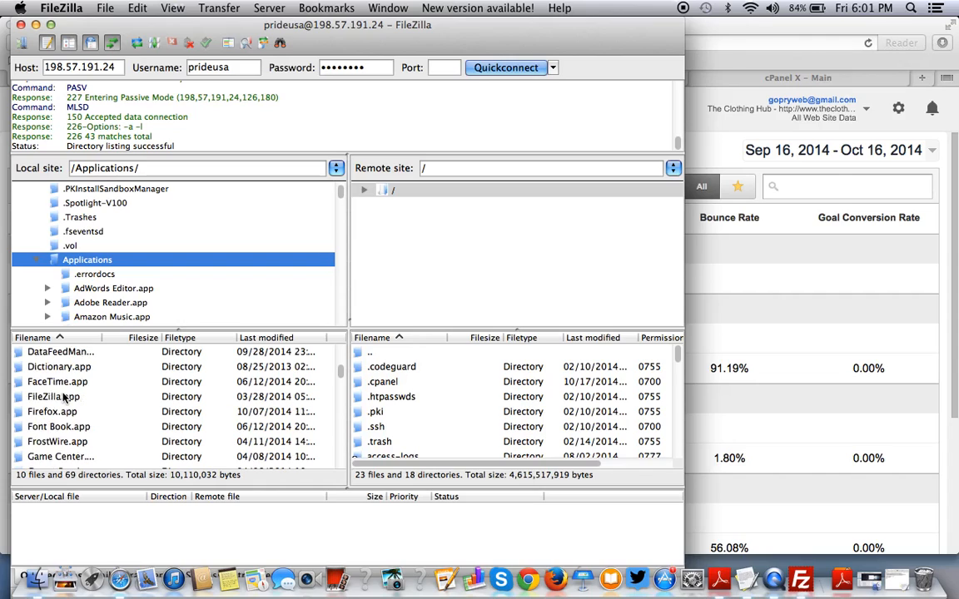
scroll(65, 398, "down", 15)
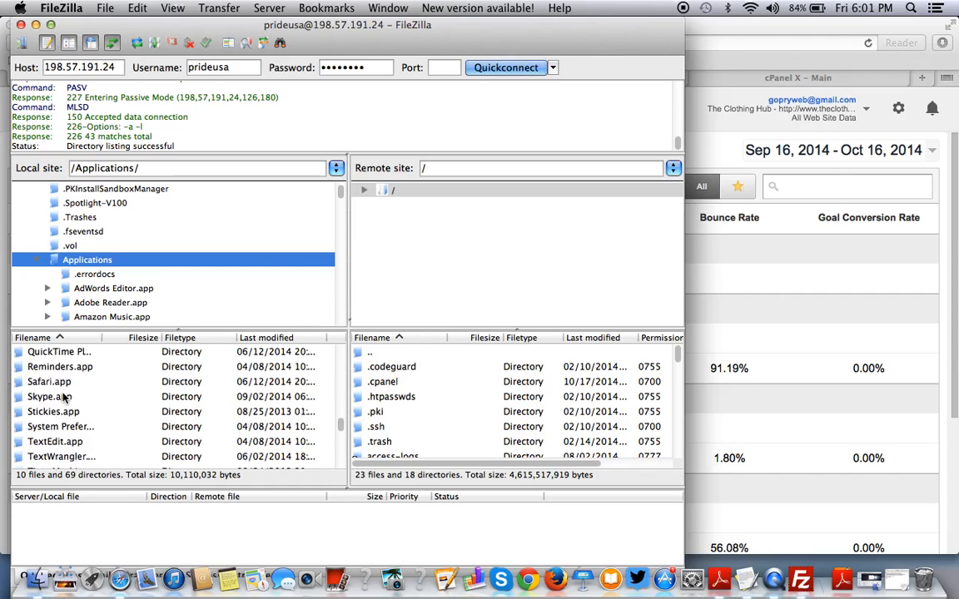
scroll(63, 398, "up", 15)
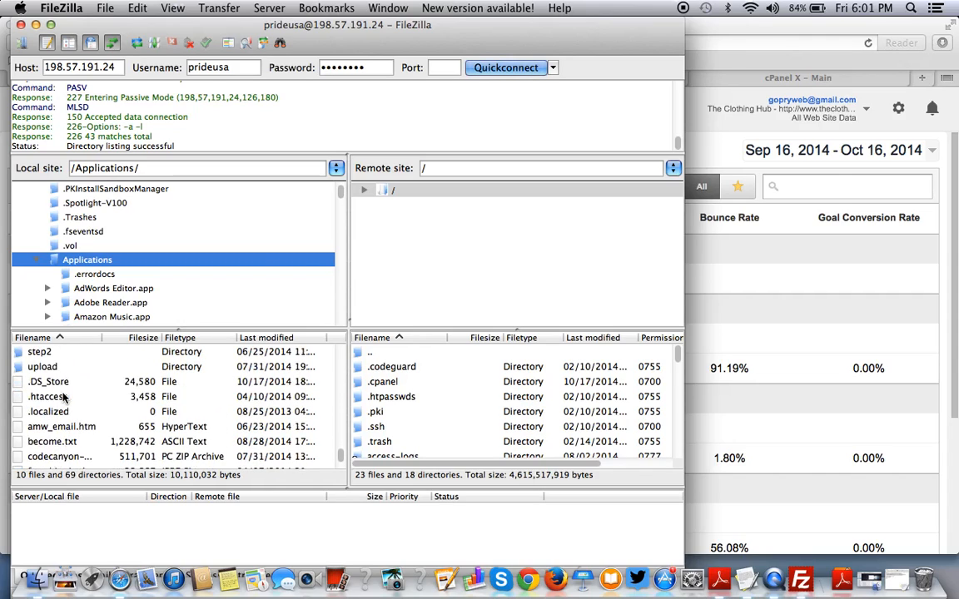
scroll(62, 397, "up", 1)
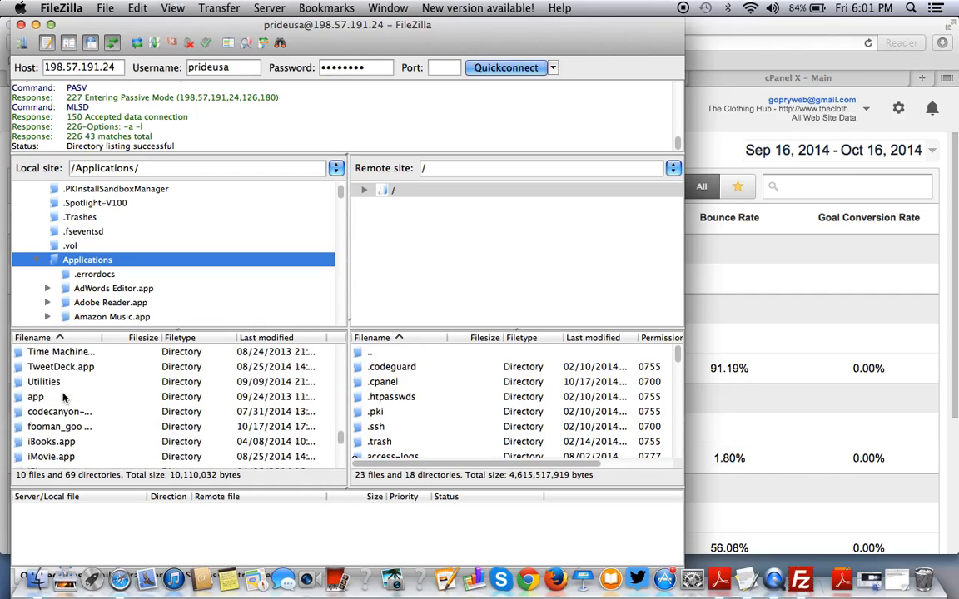
scroll(63, 398, "up", 13)
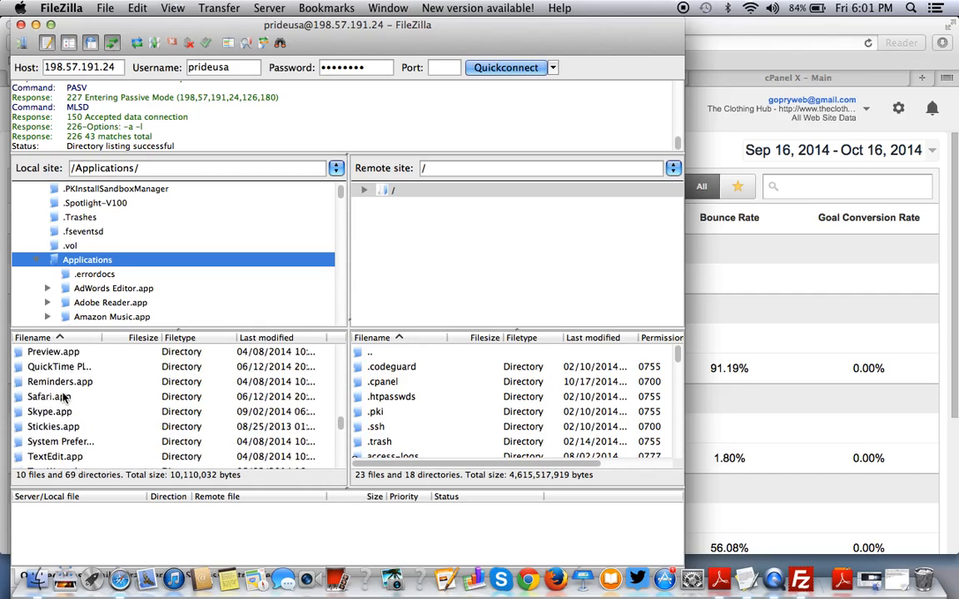
scroll(63, 398, "up", 9)
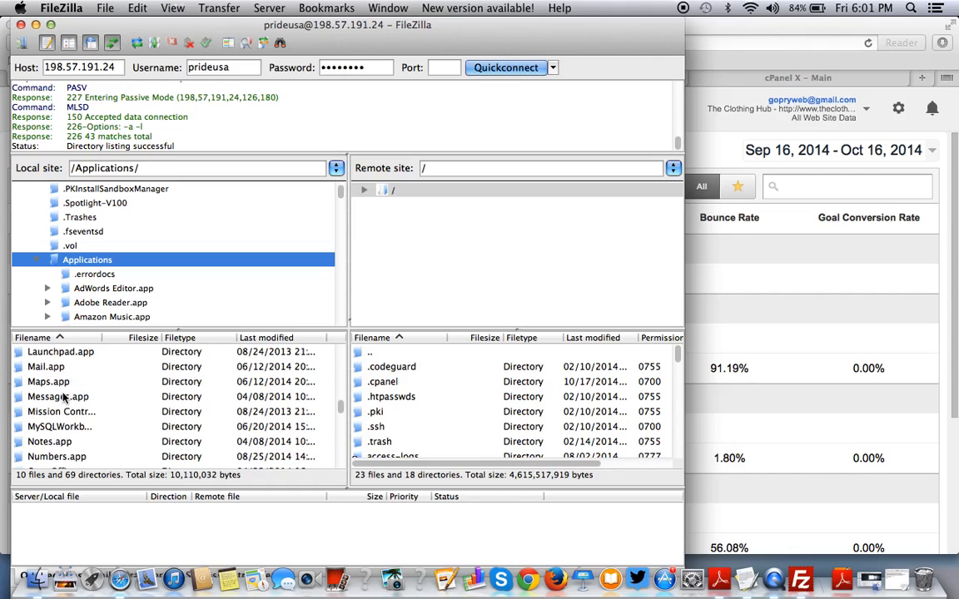
scroll(63, 397, "up", 9)
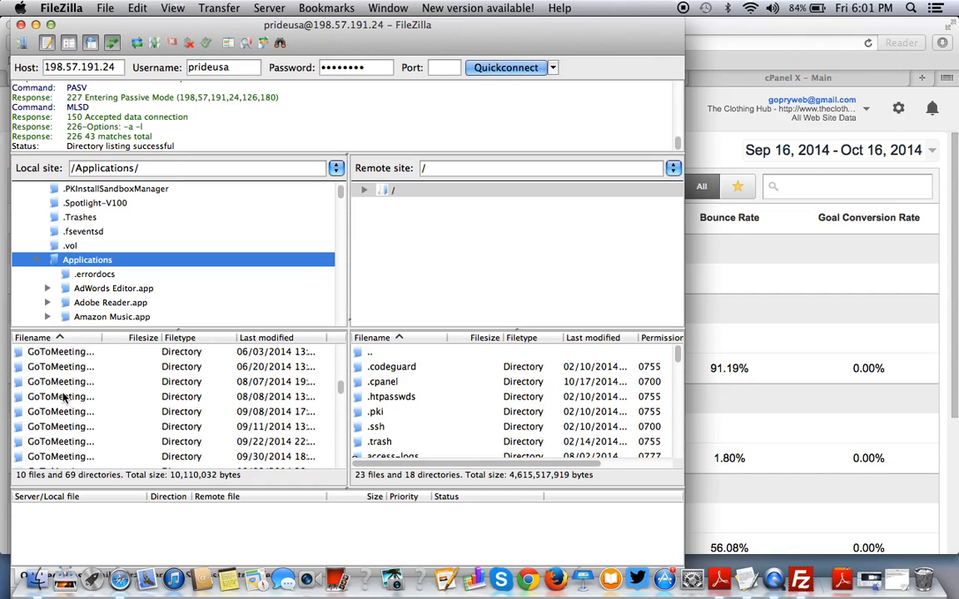
scroll(63, 398, "down", 2)
scroll(63, 398, "up", 6)
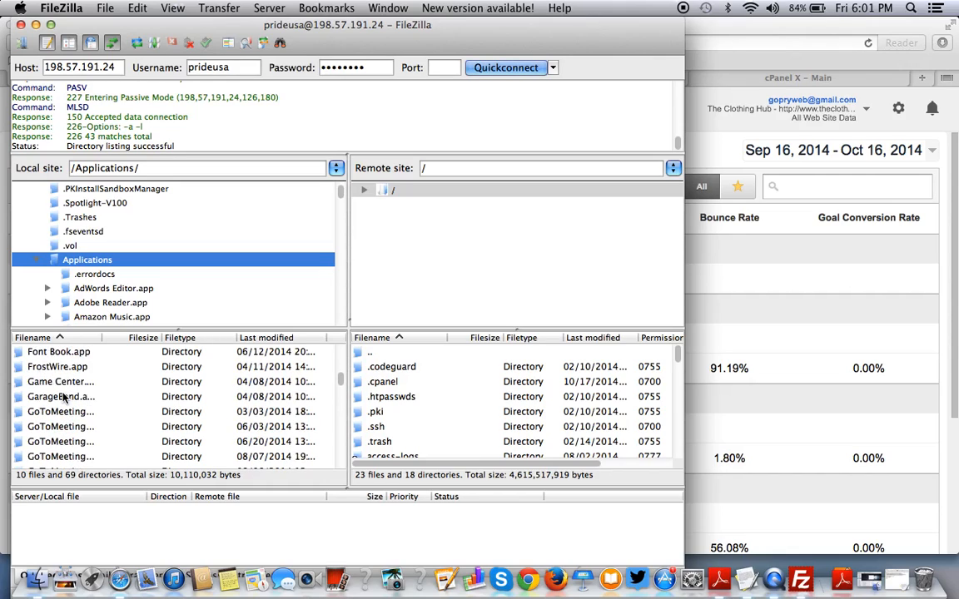
scroll(62, 398, "up", 4)
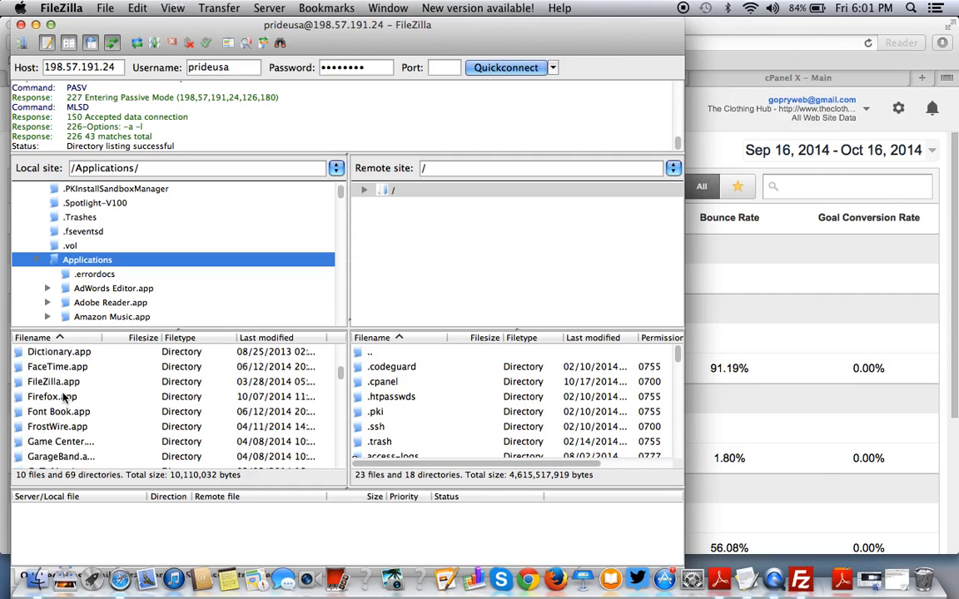
scroll(63, 397, "up", 5)
scroll(63, 398, "up", 9)
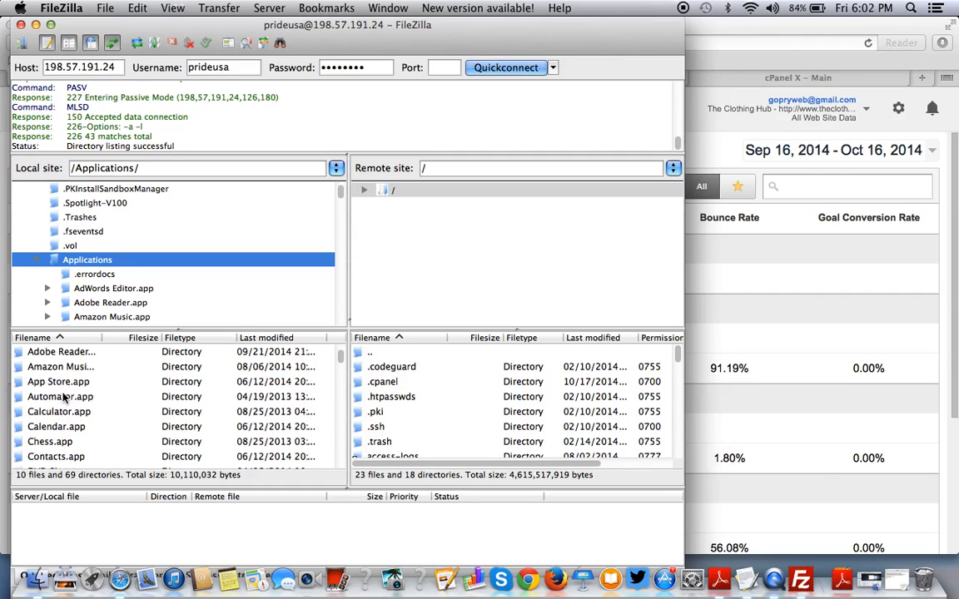
scroll(62, 398, "down", 2)
scroll(62, 398, "up", 2)
left_click(105, 264)
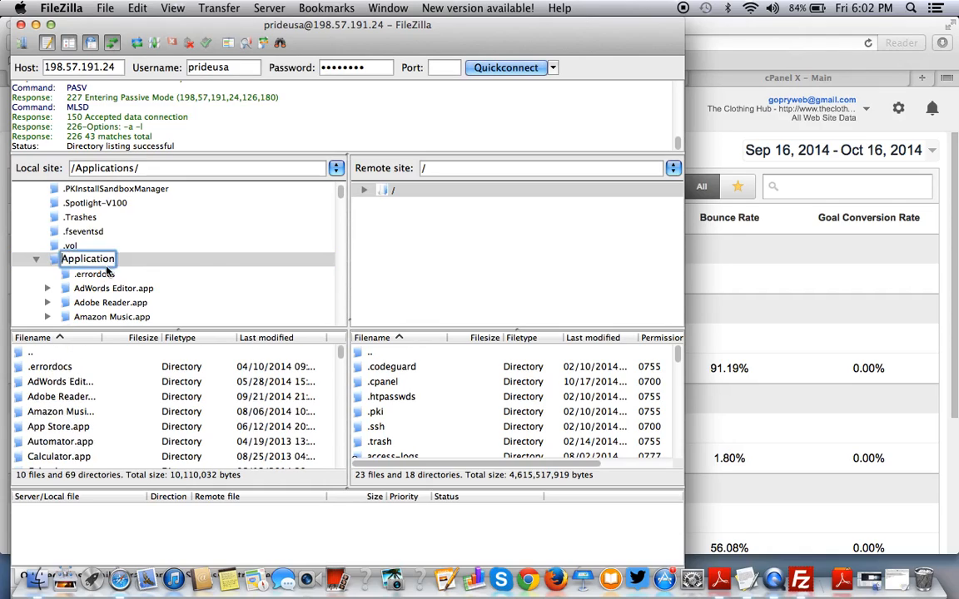
key("Escape")
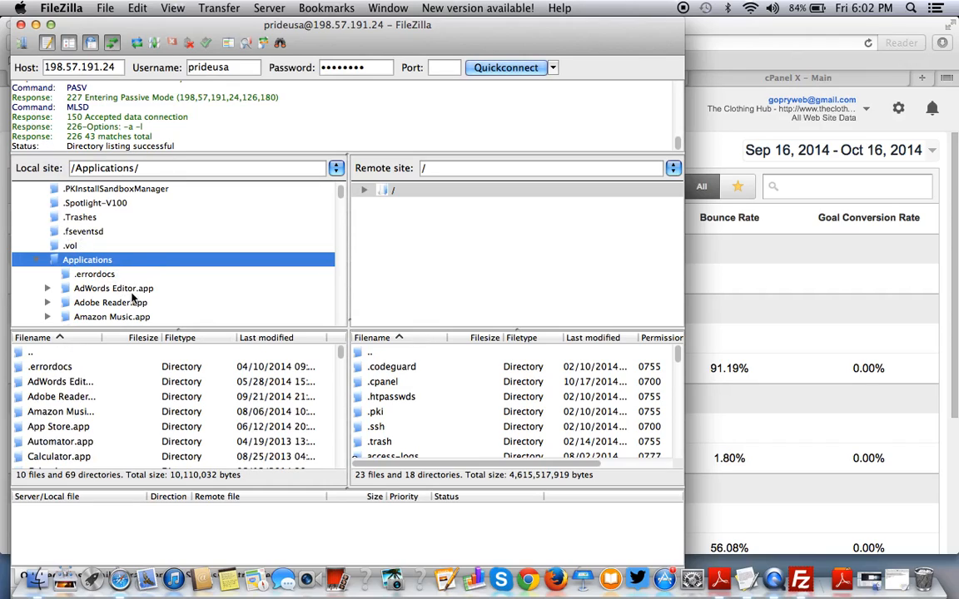
Scroll down to fooman_googleanalyticsplus_0 and open it to list its app and js folders.
scroll(132, 297, "down", 5)
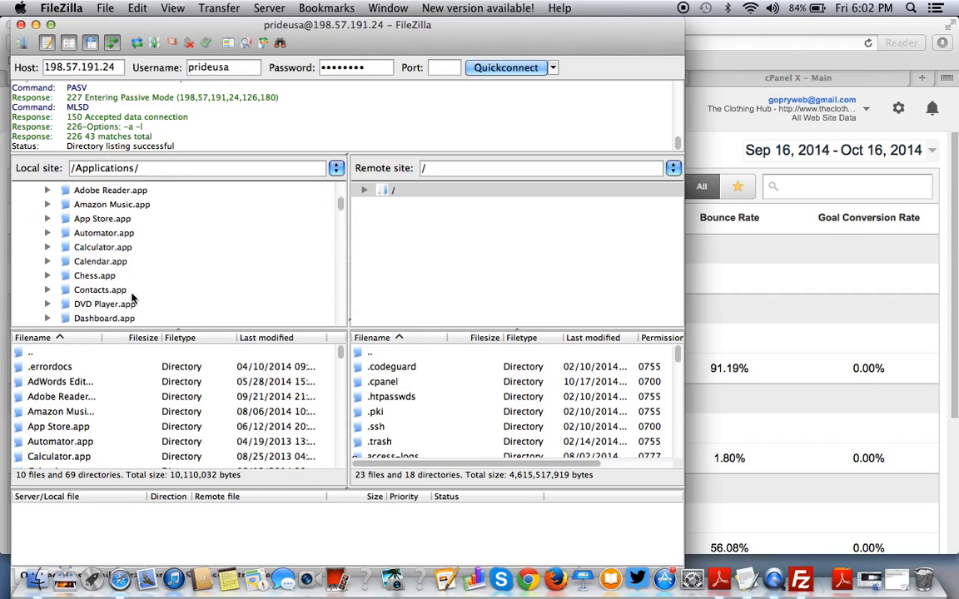
scroll(132, 296, "down", 4)
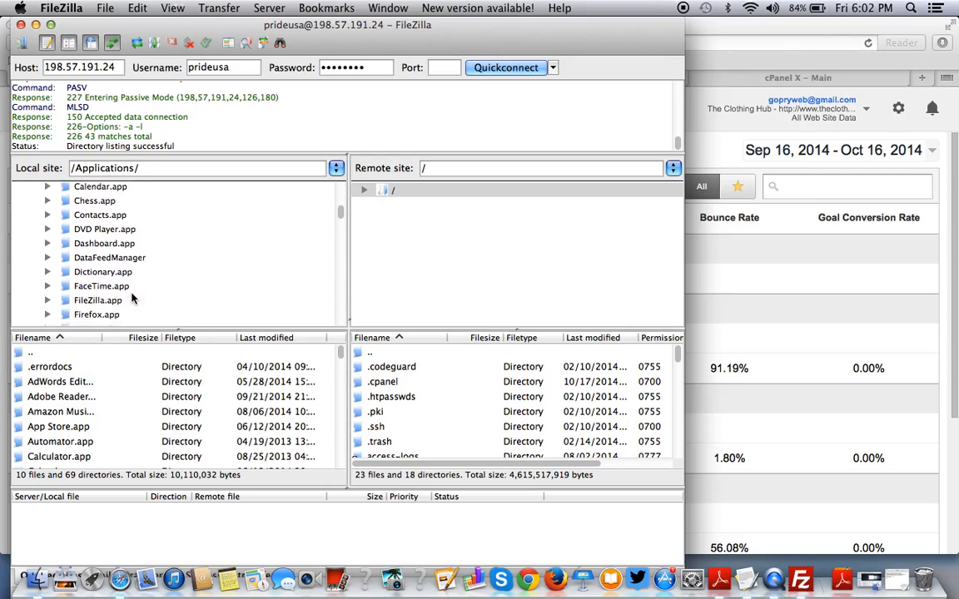
scroll(132, 298, "down", 4)
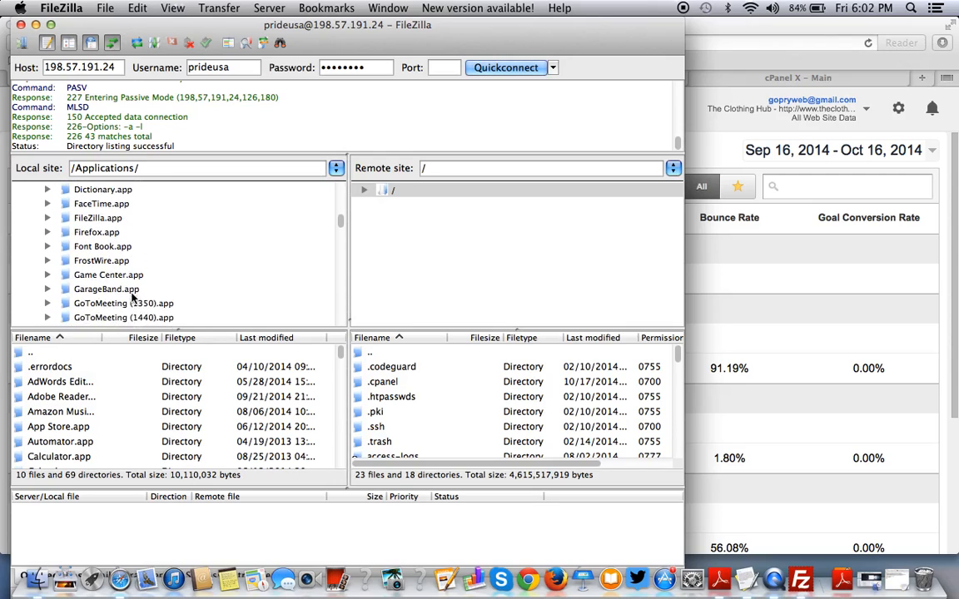
scroll(131, 298, "down", 6)
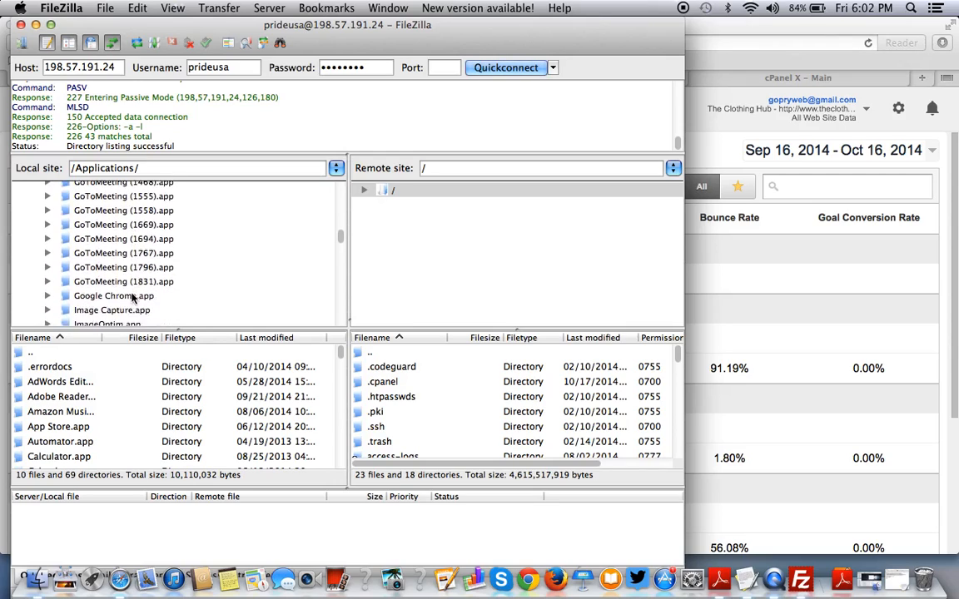
scroll(131, 300, "down", 2)
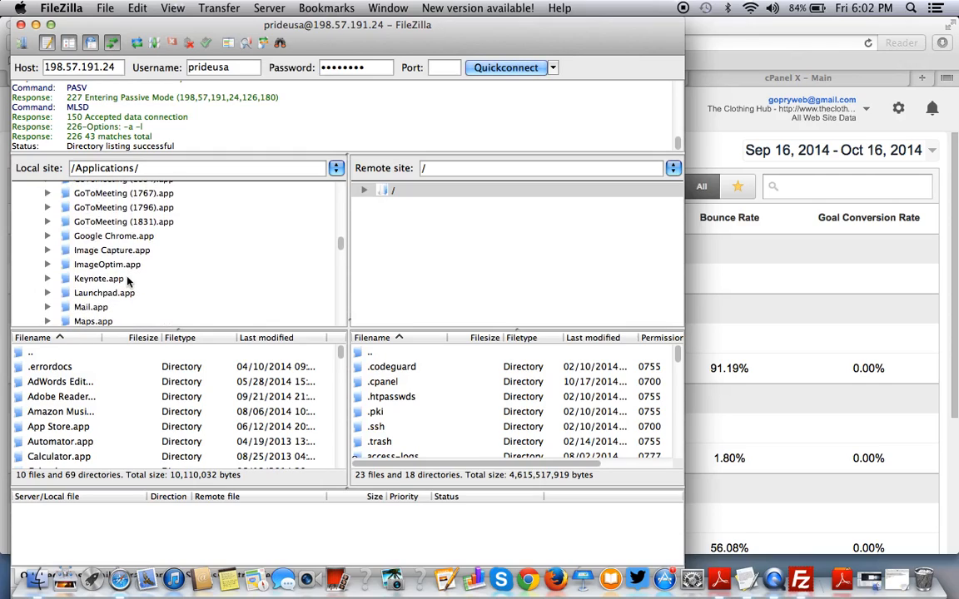
scroll(108, 275, "down", 7)
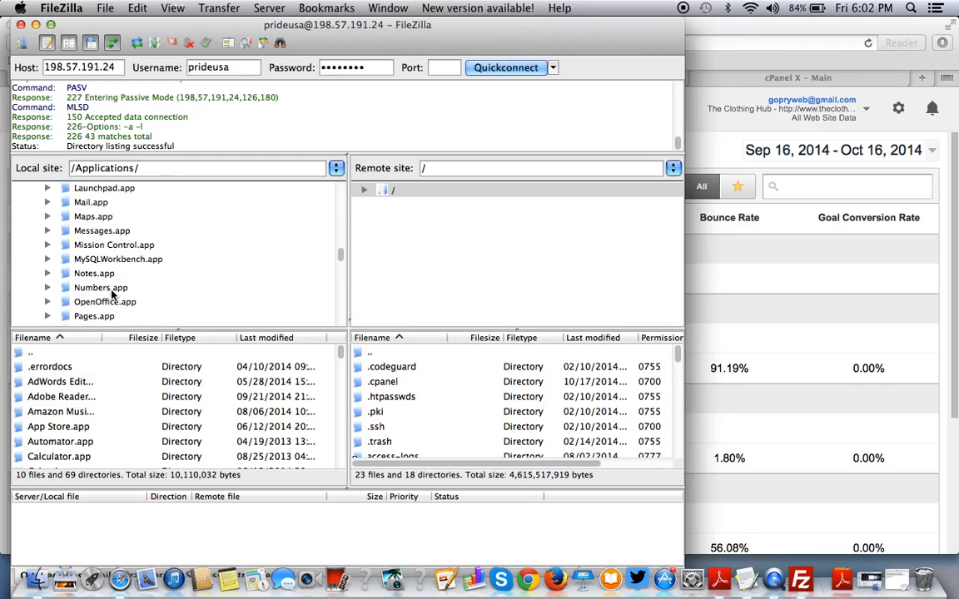
scroll(113, 293, "down", 7)
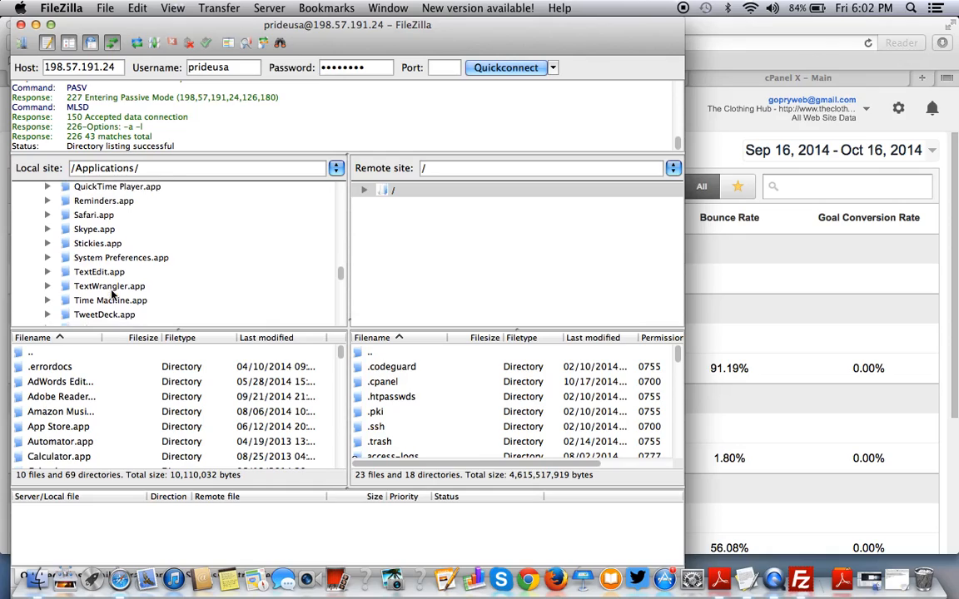
scroll(112, 293, "down", 3)
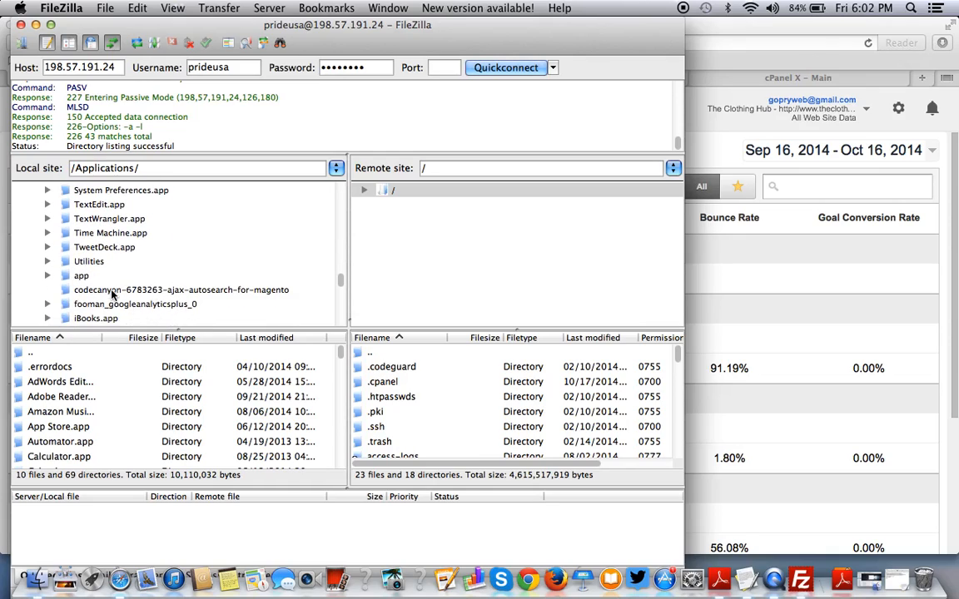
left_click(112, 304)
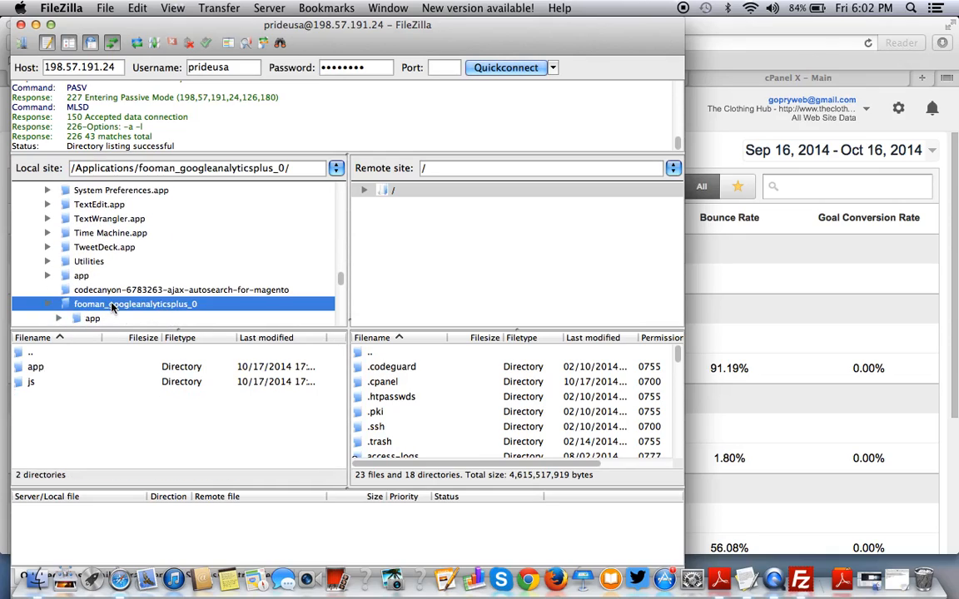
Open the server's public_html folder in the remote file list.
left_click(60, 368)
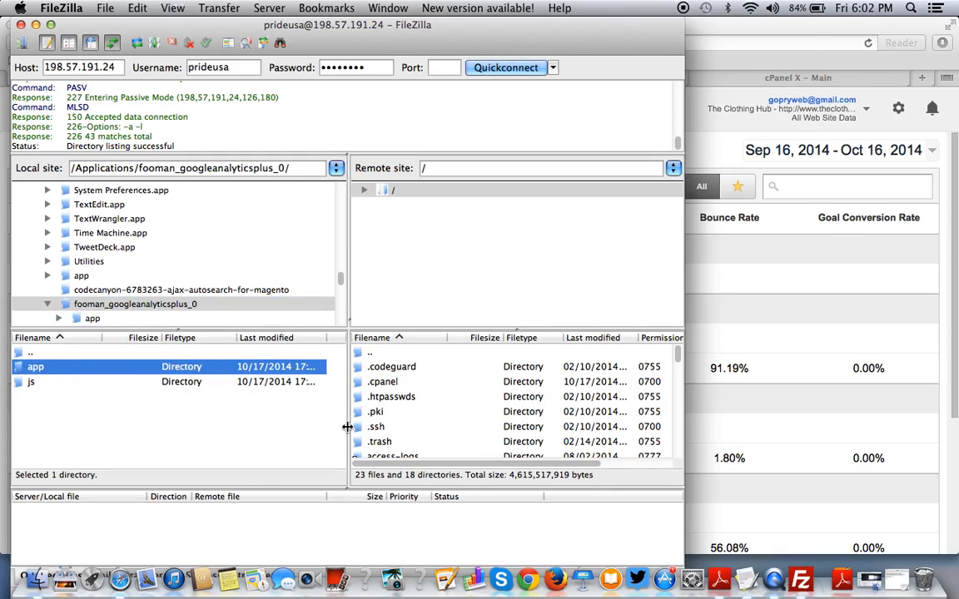
scroll(442, 426, "down", 5)
scroll(441, 425, "up", 5)
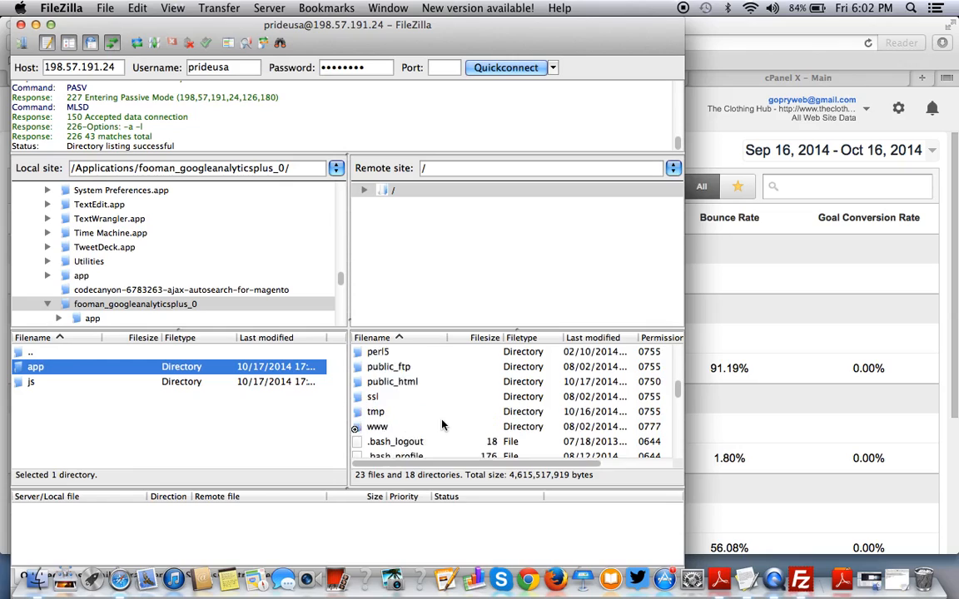
scroll(442, 426, "down", 5)
scroll(442, 425, "up", 2)
double_click(394, 373)
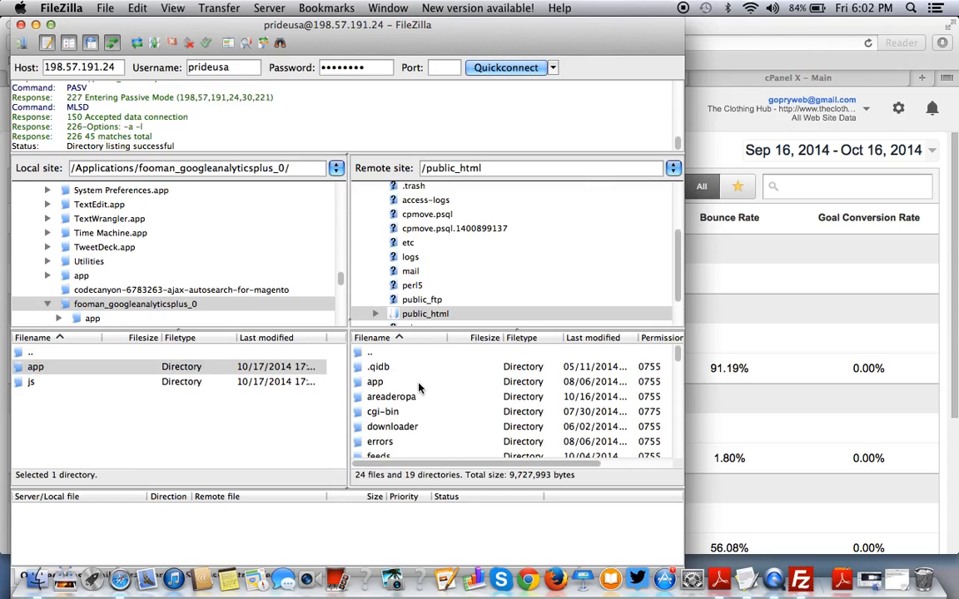
Select both the local app and js folders for upload.
scroll(420, 387, "down", 4)
scroll(420, 387, "up", 2)
scroll(420, 387, "down", 10)
scroll(420, 387, "up", 10)
scroll(419, 387, "down", 10)
scroll(420, 387, "up", 12)
left_click(92, 367)
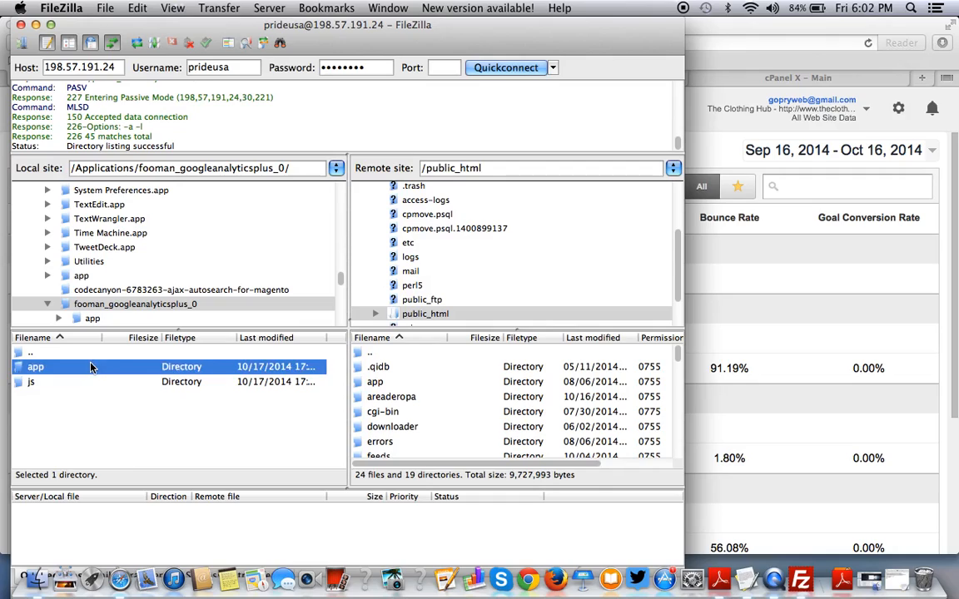
left_click(155, 371)
key("shift+Down")
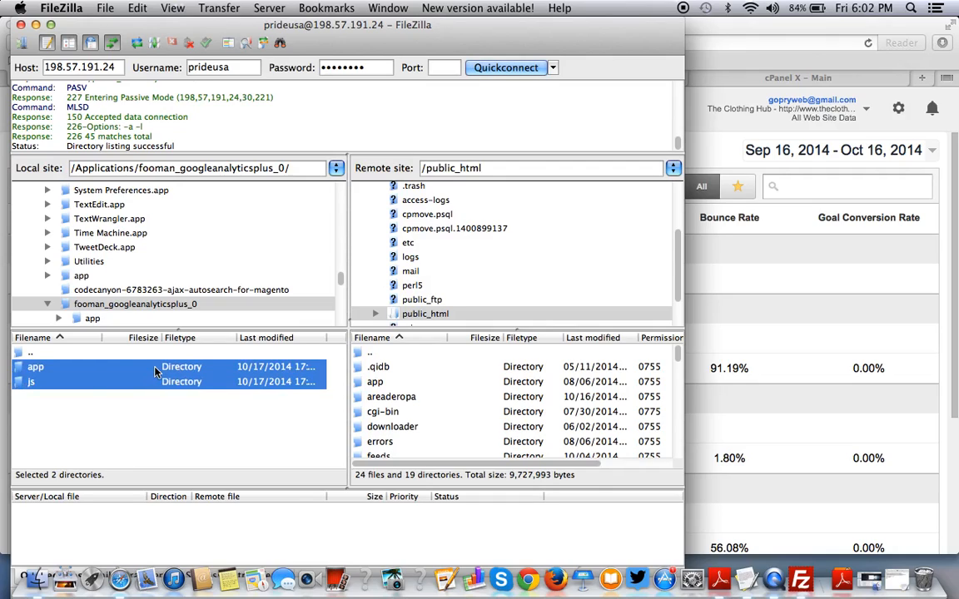
Upload app and js to public_html, choosing Overwrite with Always use this action.
right_click(155, 371)
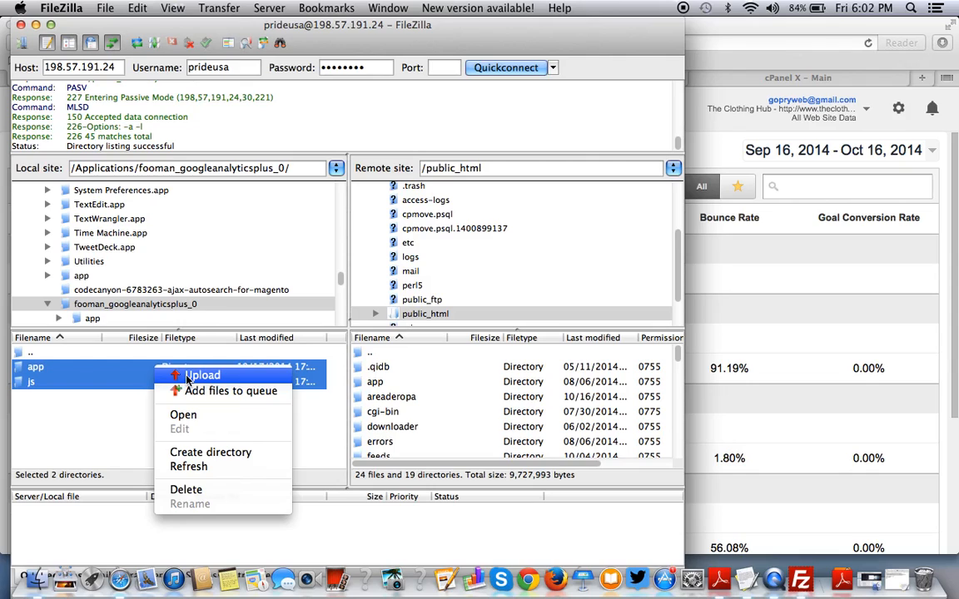
left_click(190, 376)
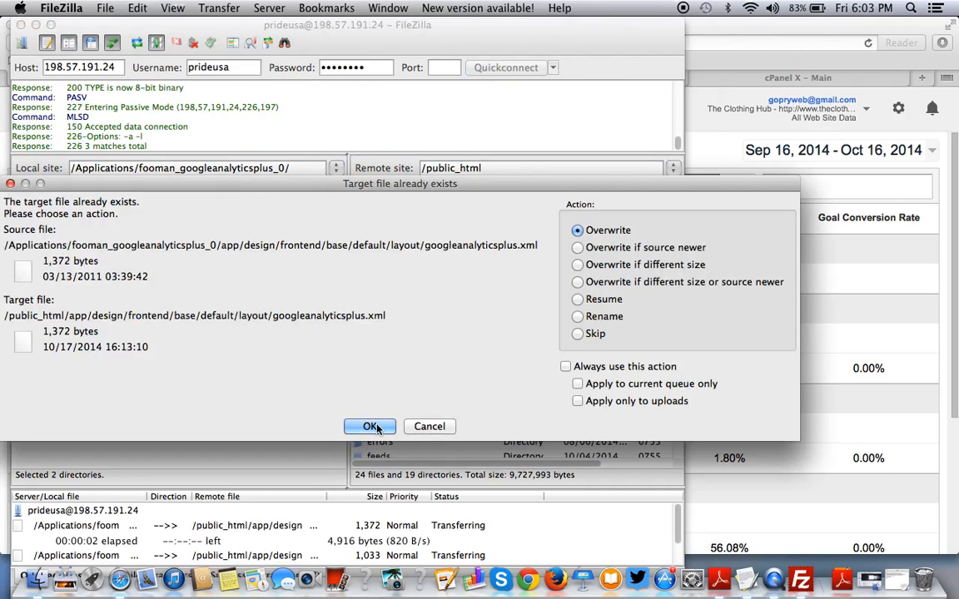
left_click(372, 425)
left_click(397, 426)
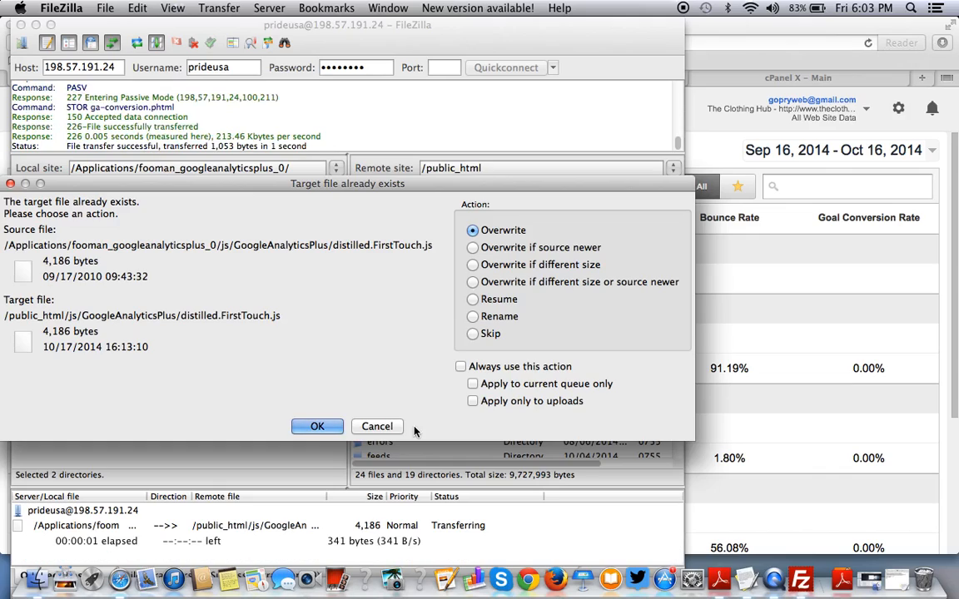
left_click(461, 367)
left_click(317, 427)
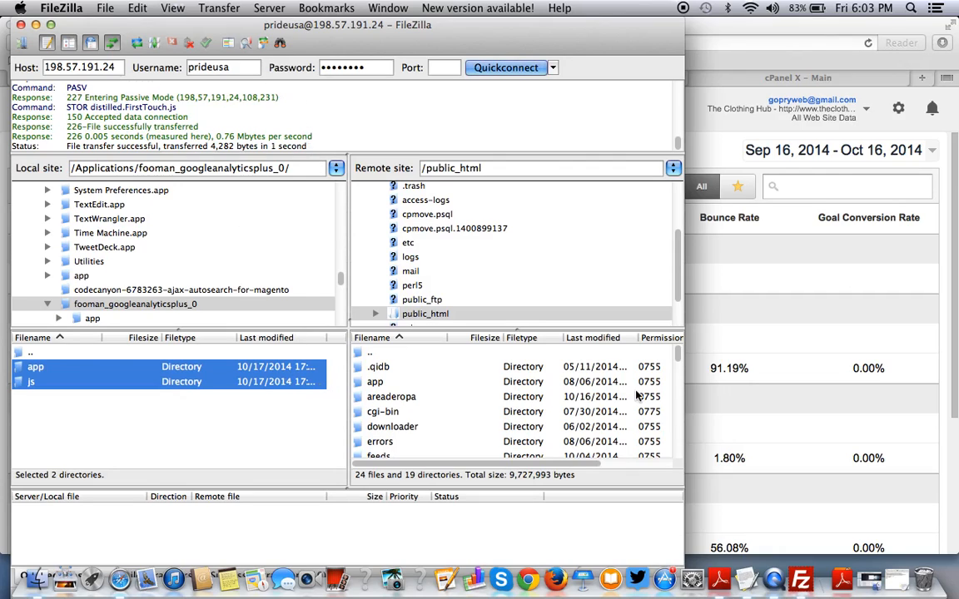
left_click(818, 320)
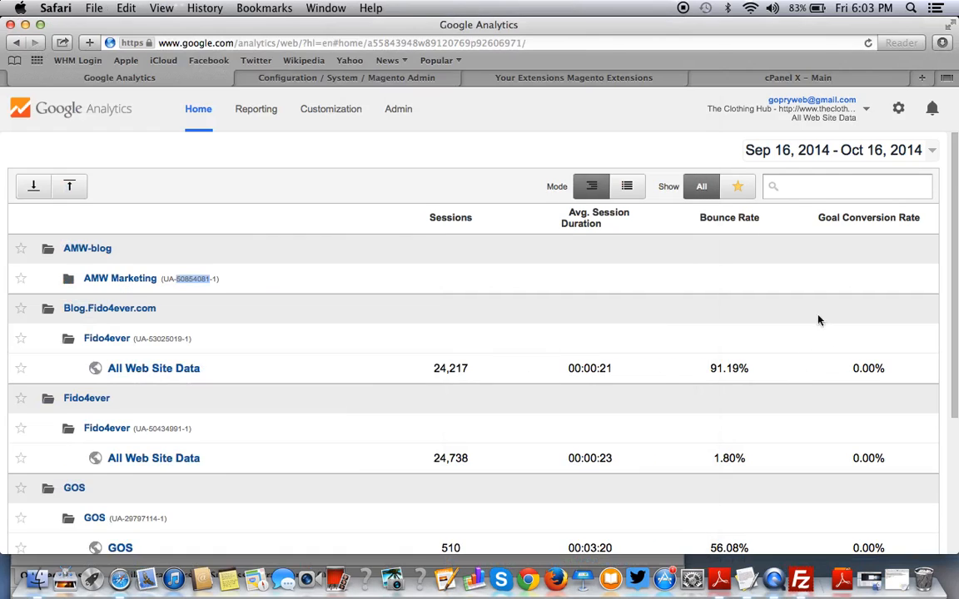
left_click(764, 80)
left_click(632, 78)
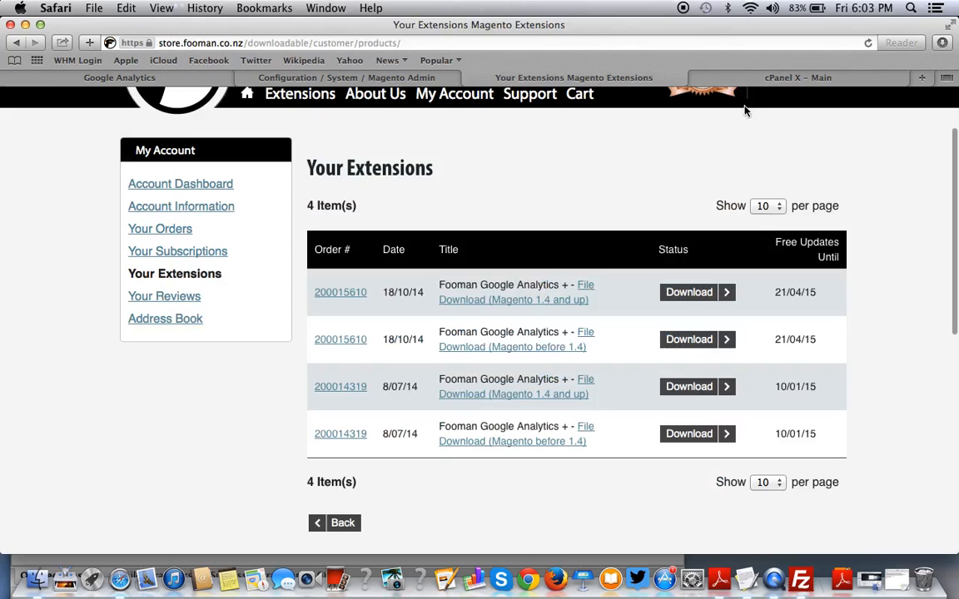
left_click(921, 78)
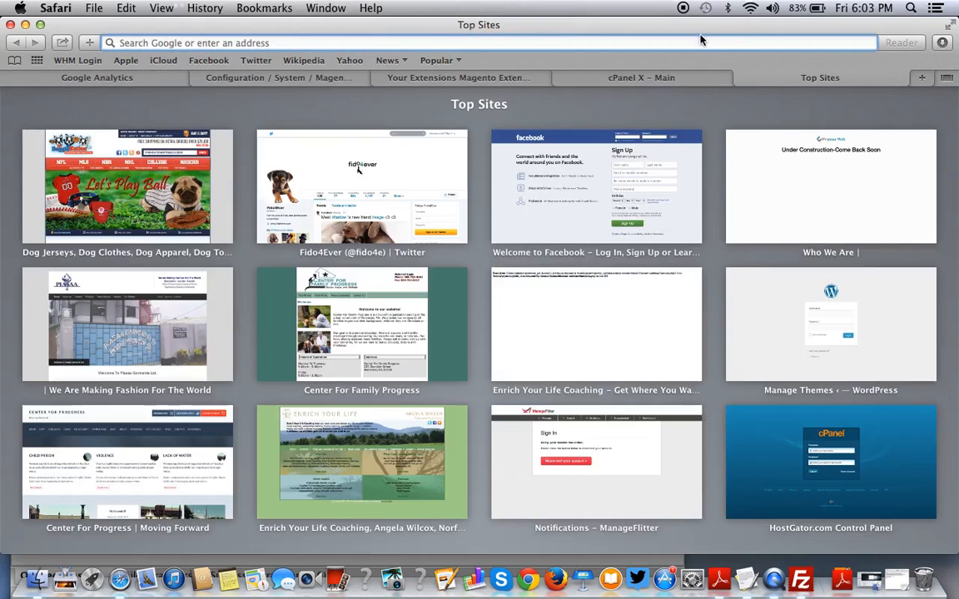
type("www.theclothinghub.com/")
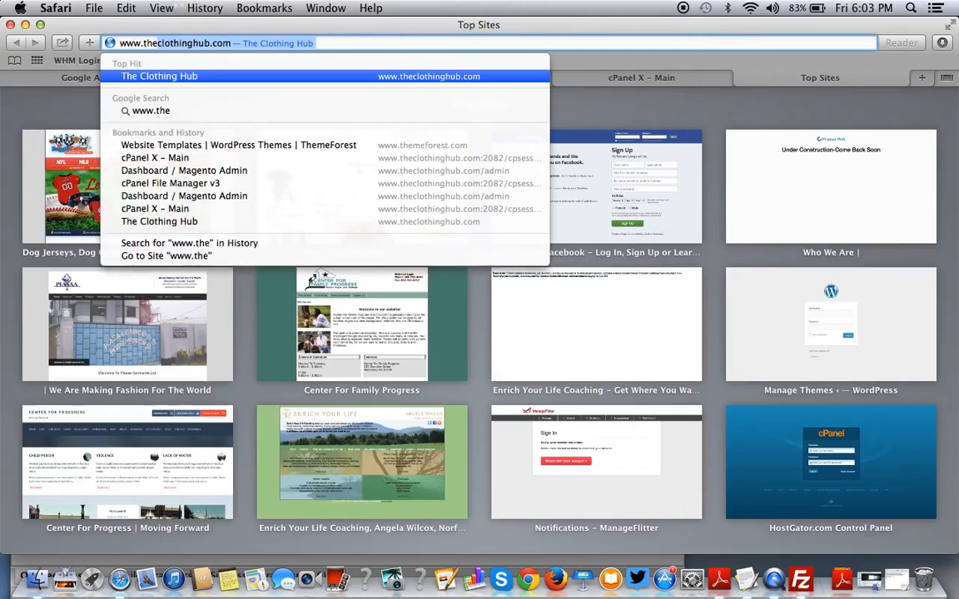
type("admin")
key("Return")
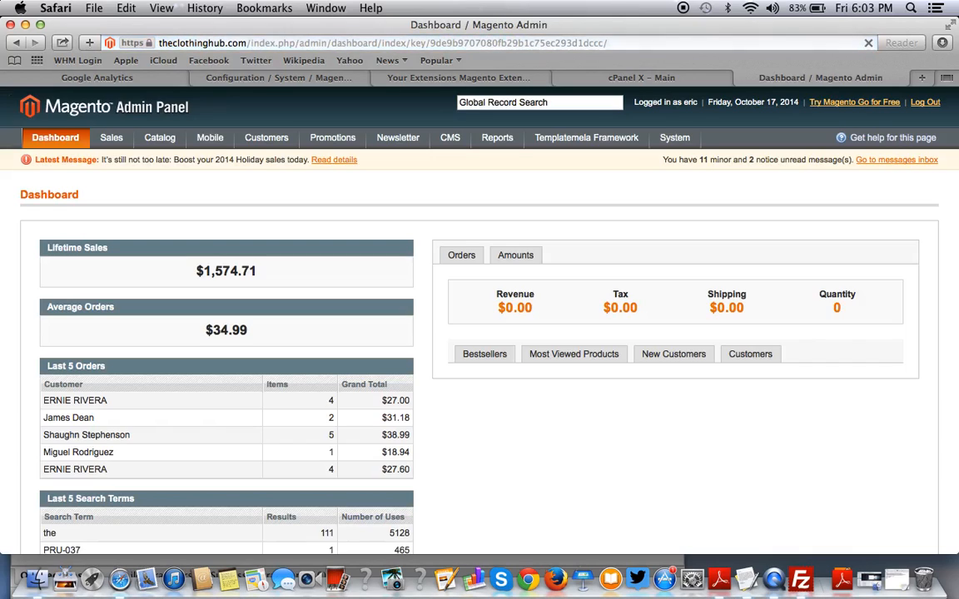
Navigate through the System menu to Cache Management.
mouse_move(689, 140)
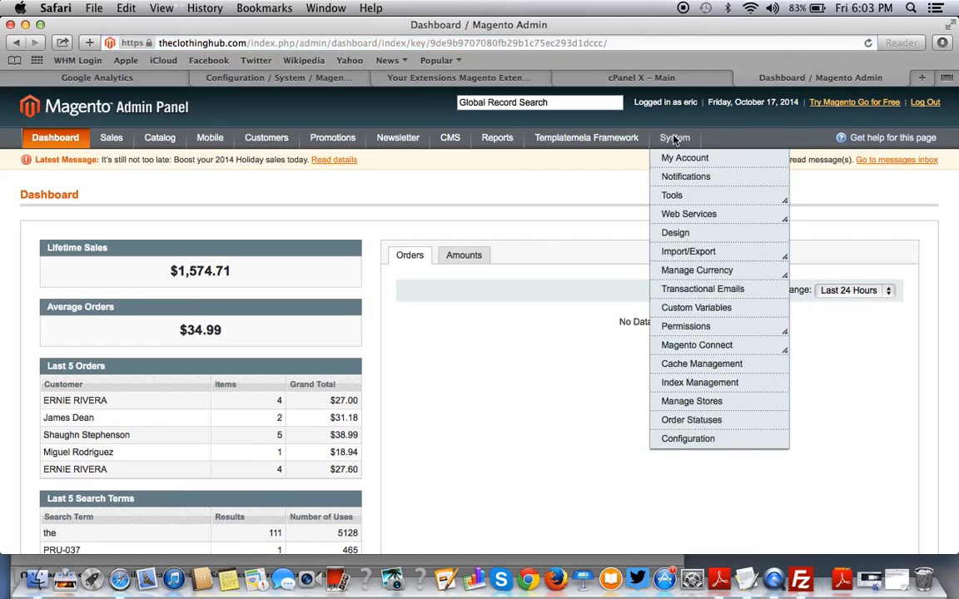
left_click(684, 441)
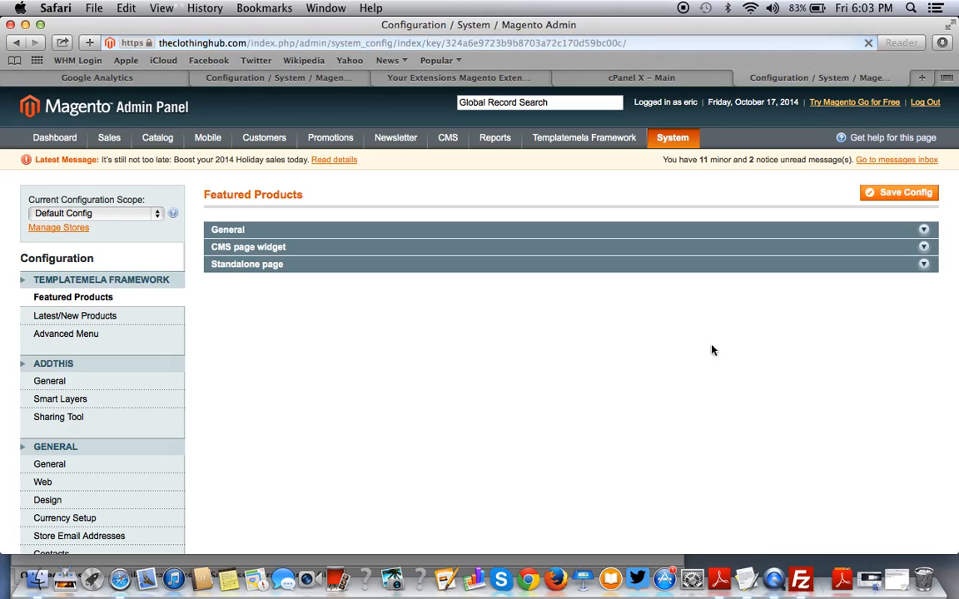
mouse_move(681, 143)
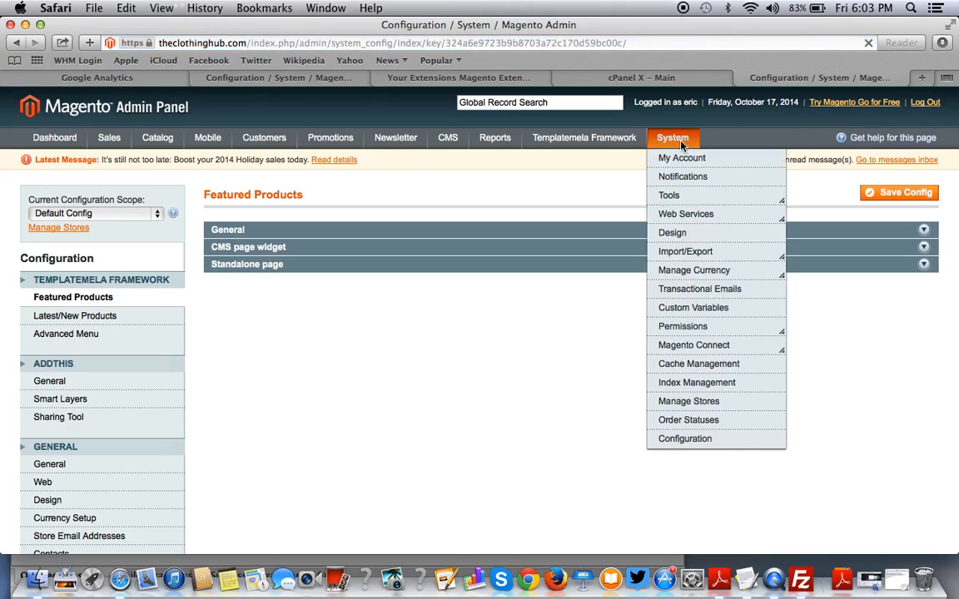
left_click(675, 369)
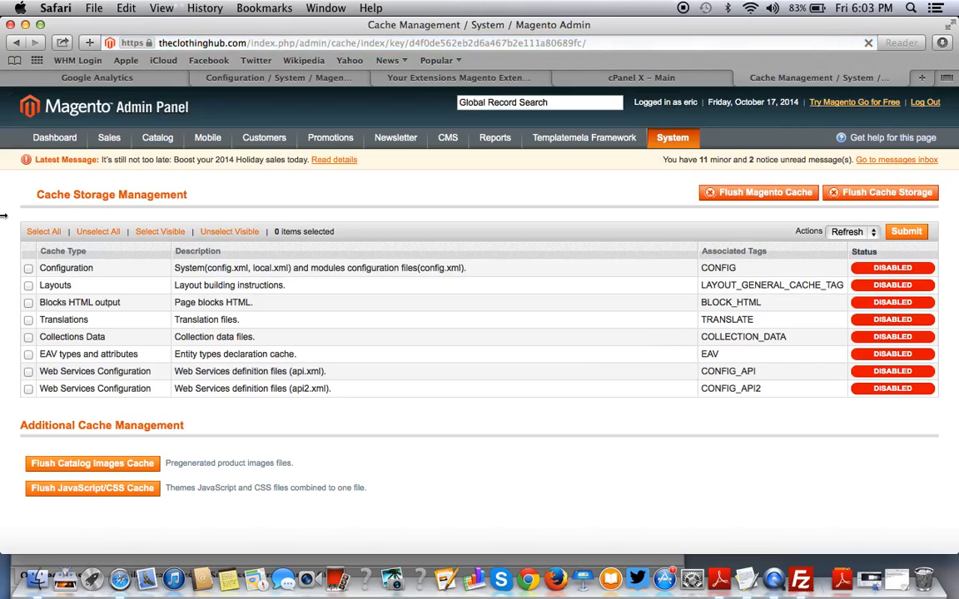
Select all eight cache types and flush the Magento cache.
left_click(42, 233)
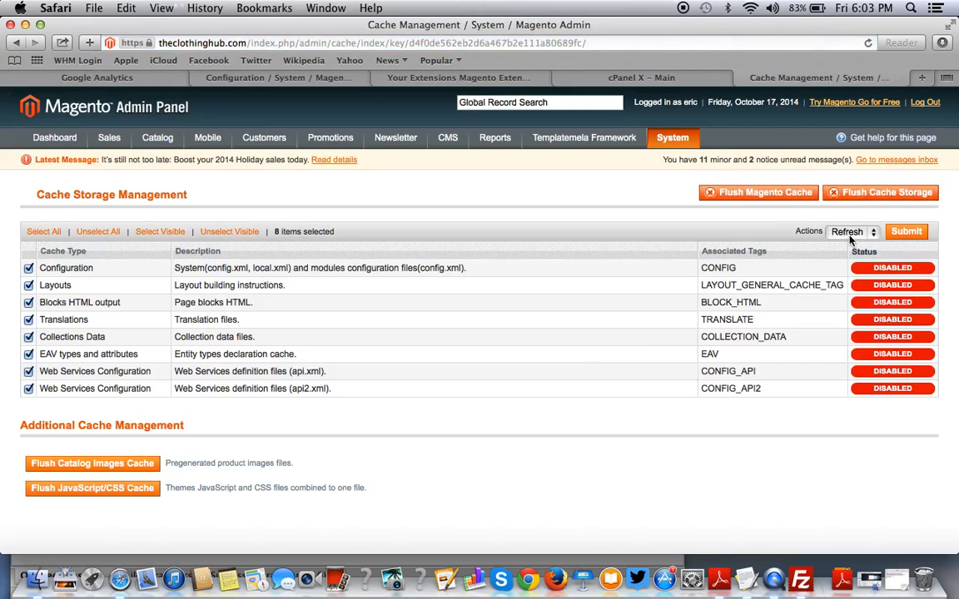
left_click(850, 235)
left_click(843, 206)
left_click(765, 194)
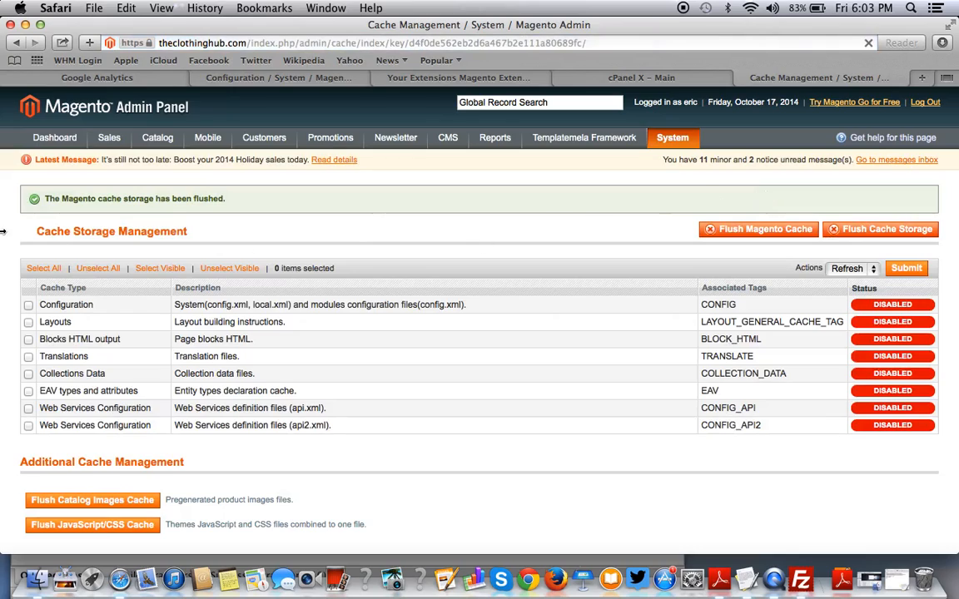
Enable all eight cache types with the Enable action.
left_click(39, 269)
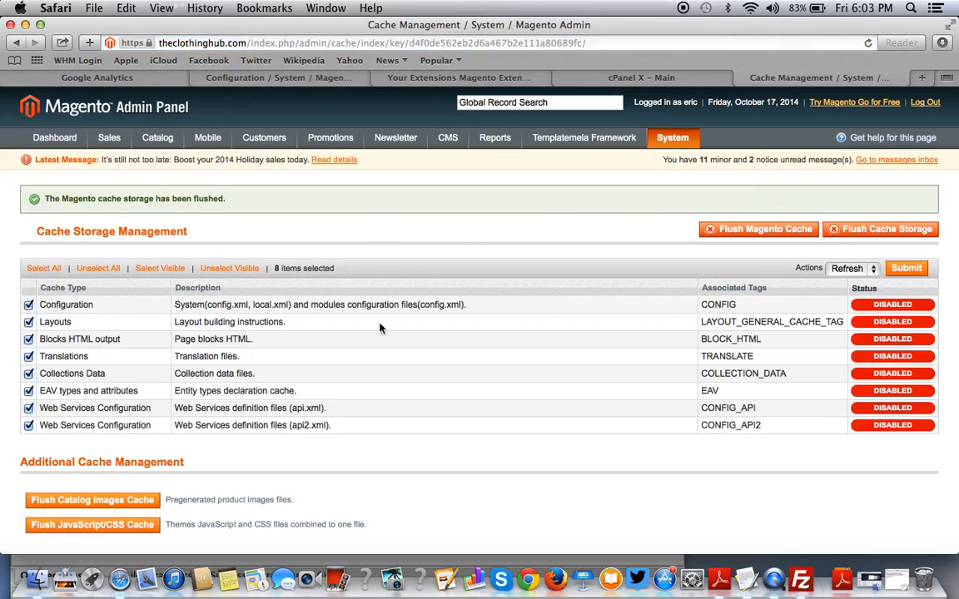
left_click(847, 269)
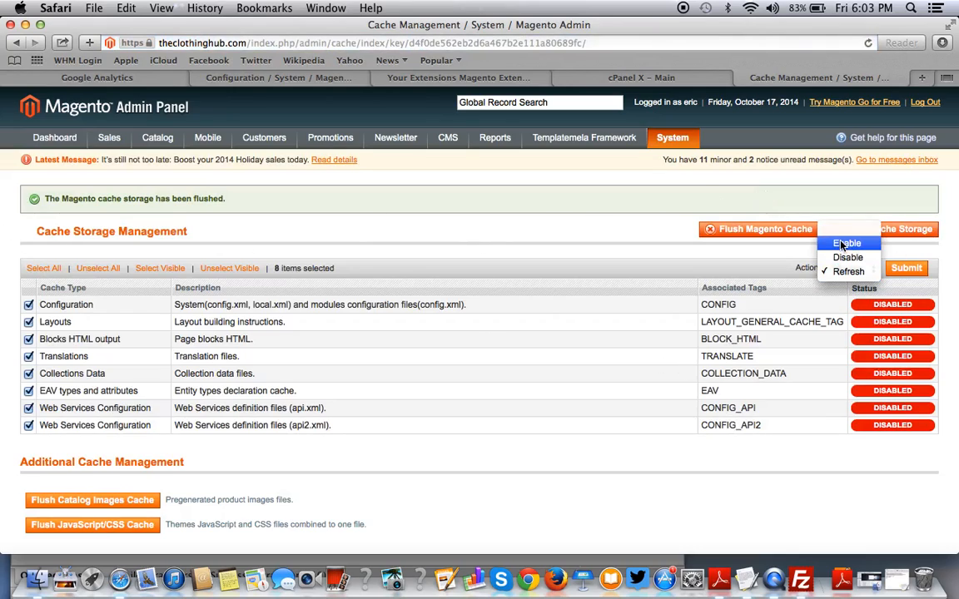
left_click(845, 243)
left_click(904, 268)
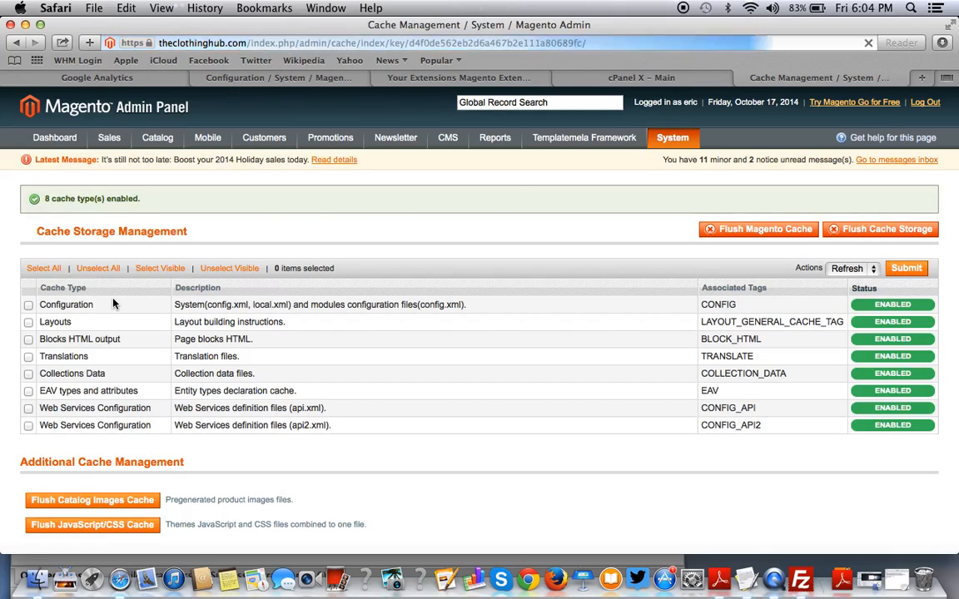
Flush the Magento cache again with all cache types selected, then go to store configuration.
left_click(37, 268)
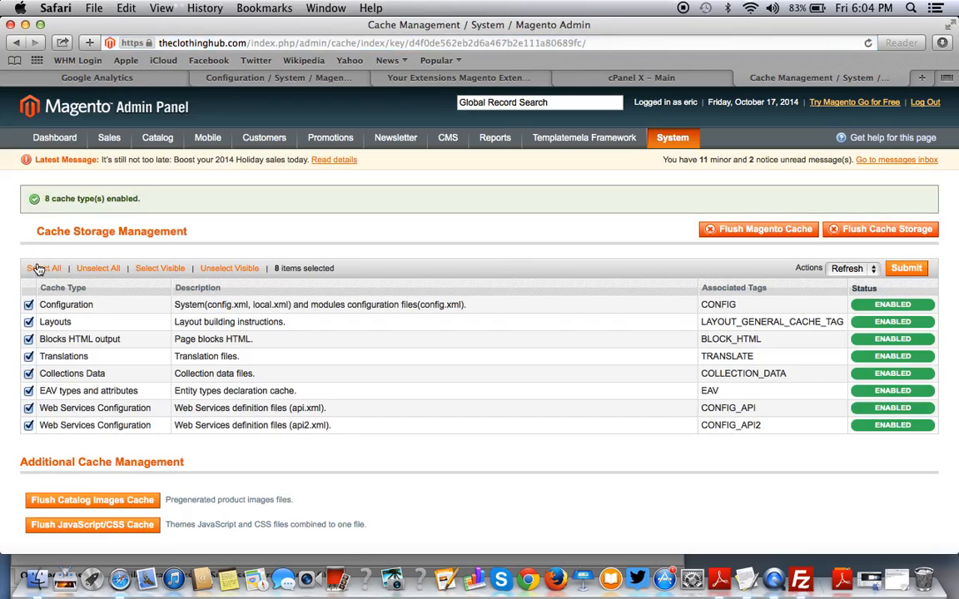
left_click(786, 231)
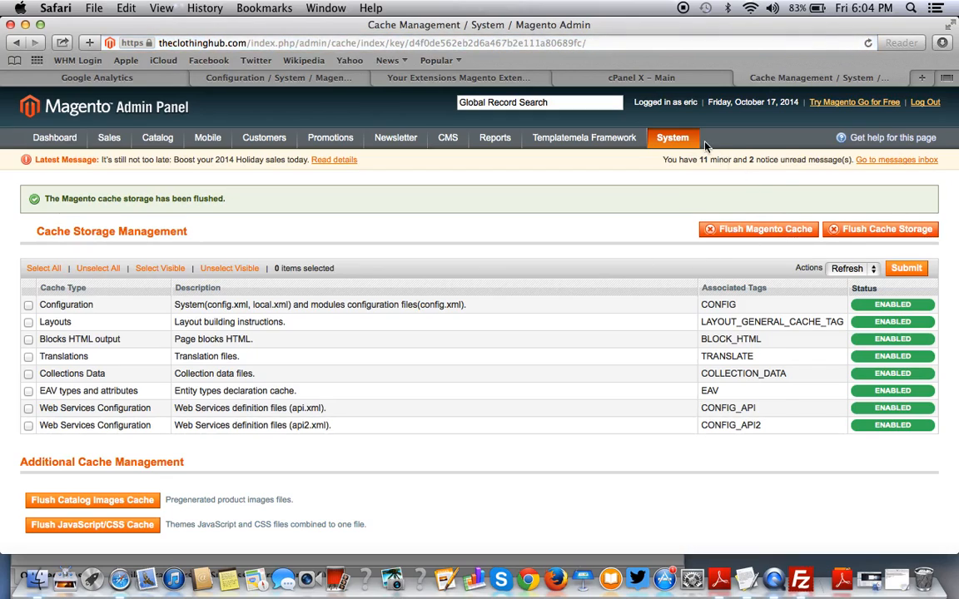
mouse_move(672, 139)
left_click(663, 445)
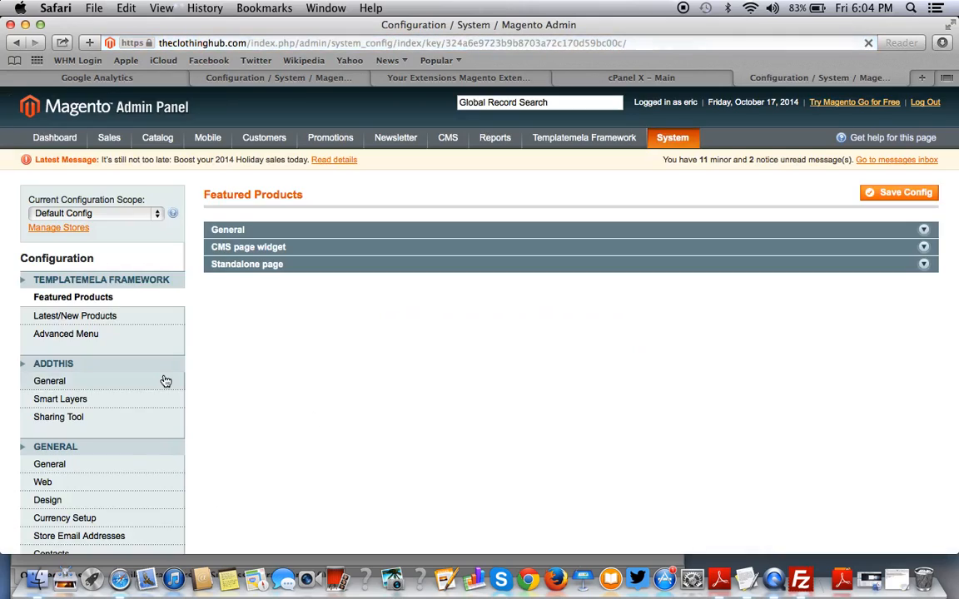
scroll(165, 381, "down", 10)
scroll(165, 381, "down", 4)
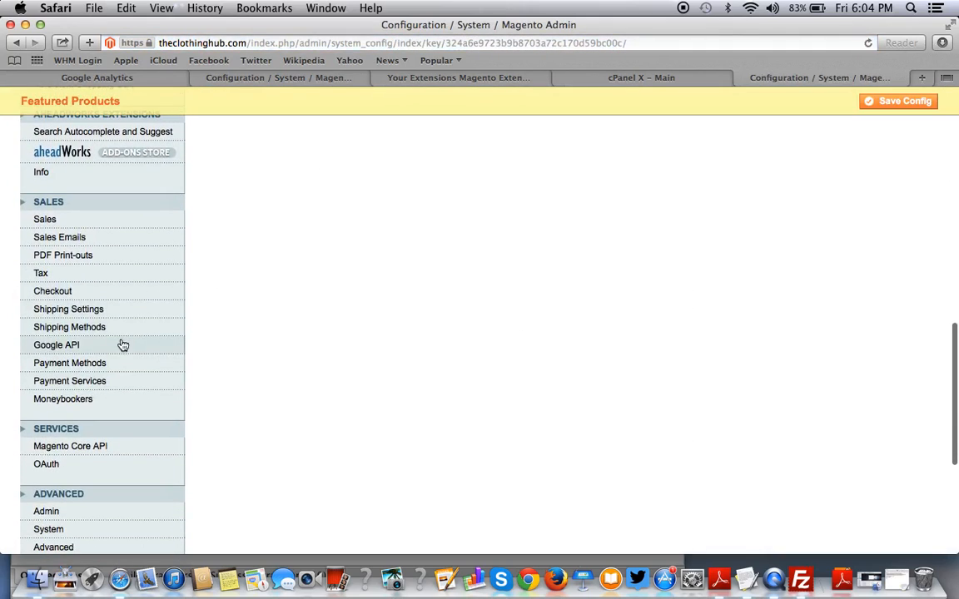
left_click(121, 344)
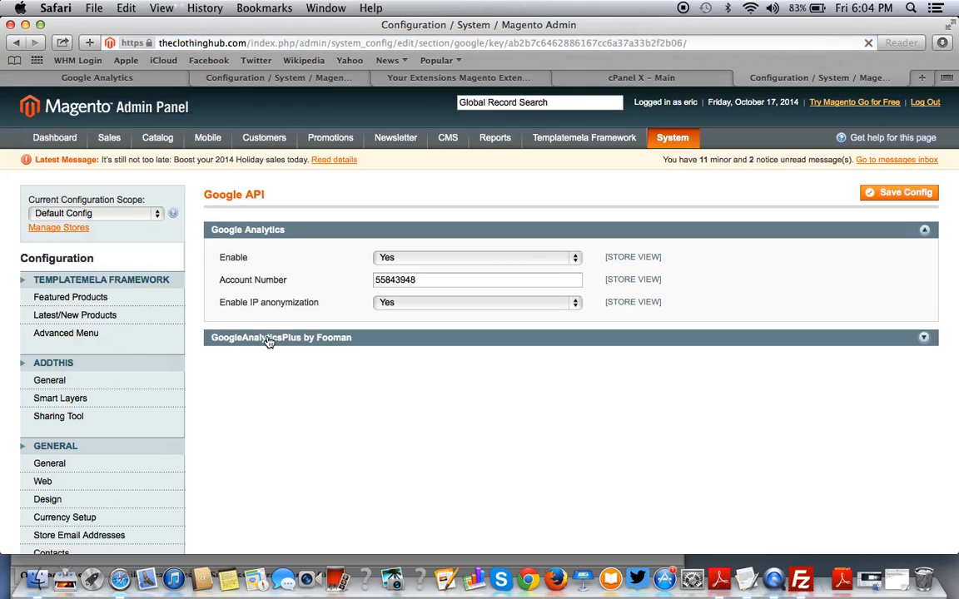
left_click(271, 341)
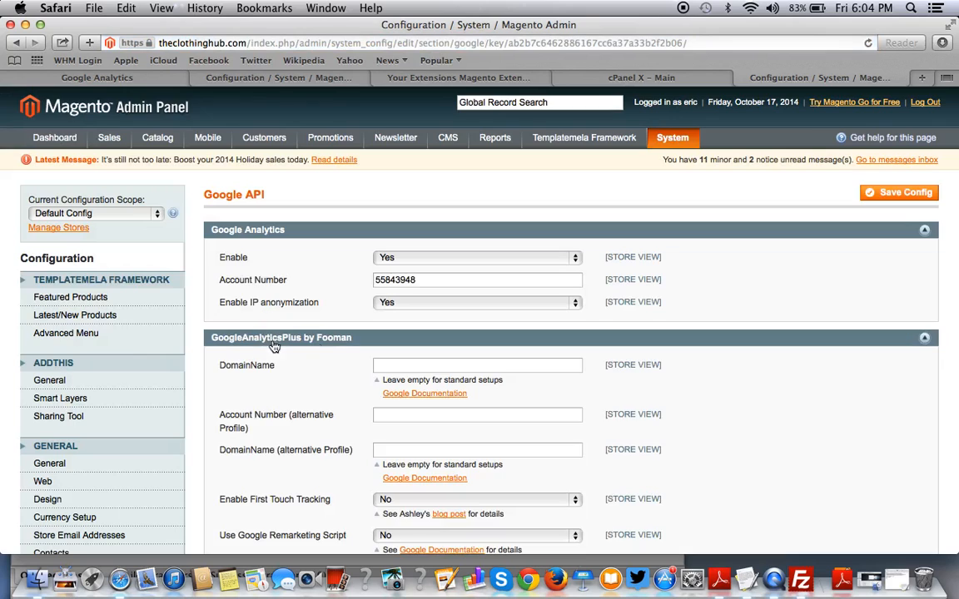
scroll(636, 403, "down", 5)
scroll(636, 404, "up", 5)
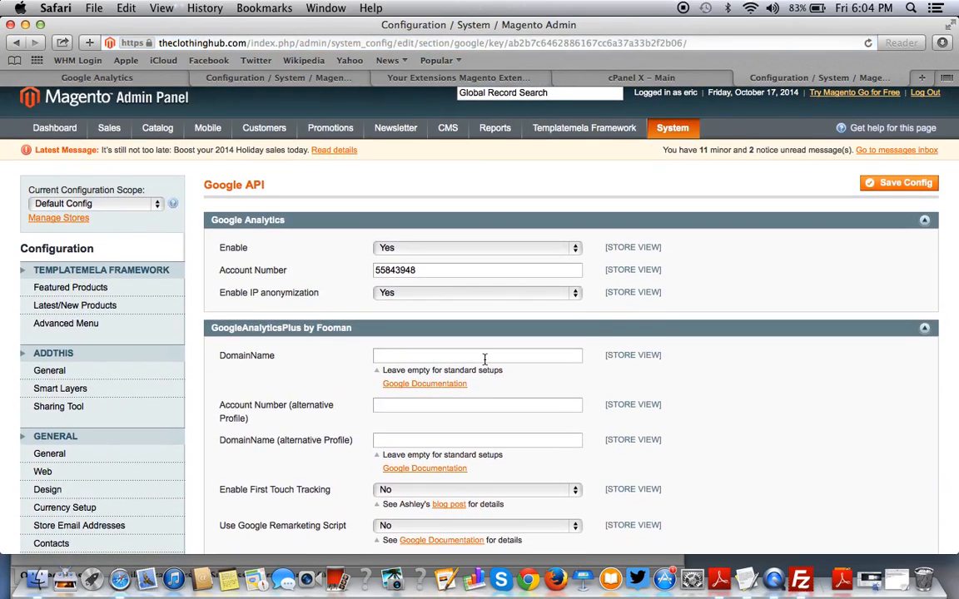
type("http://theclothinghub.com")
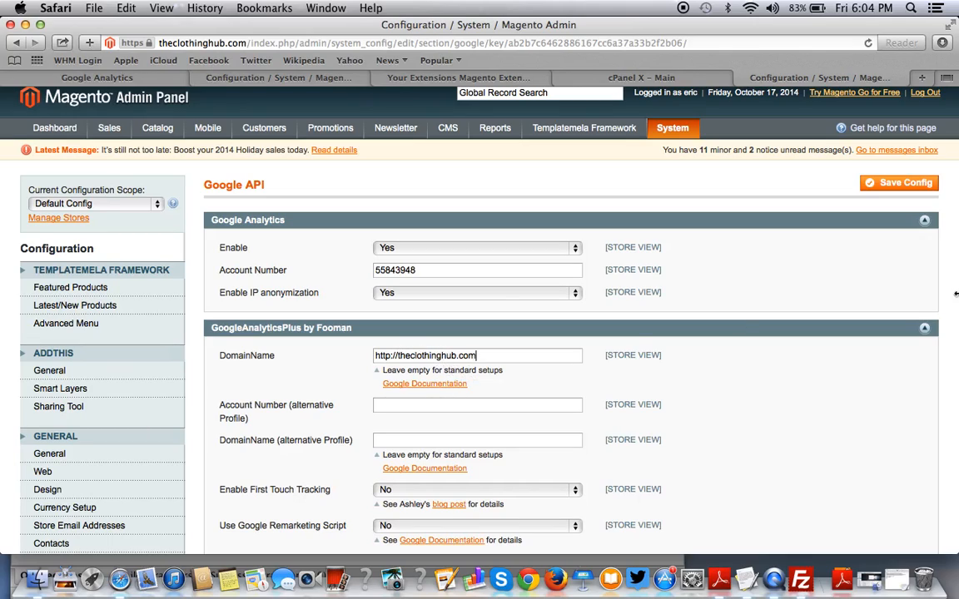
scroll(534, 346, "down", 1)
scroll(534, 346, "down", 2)
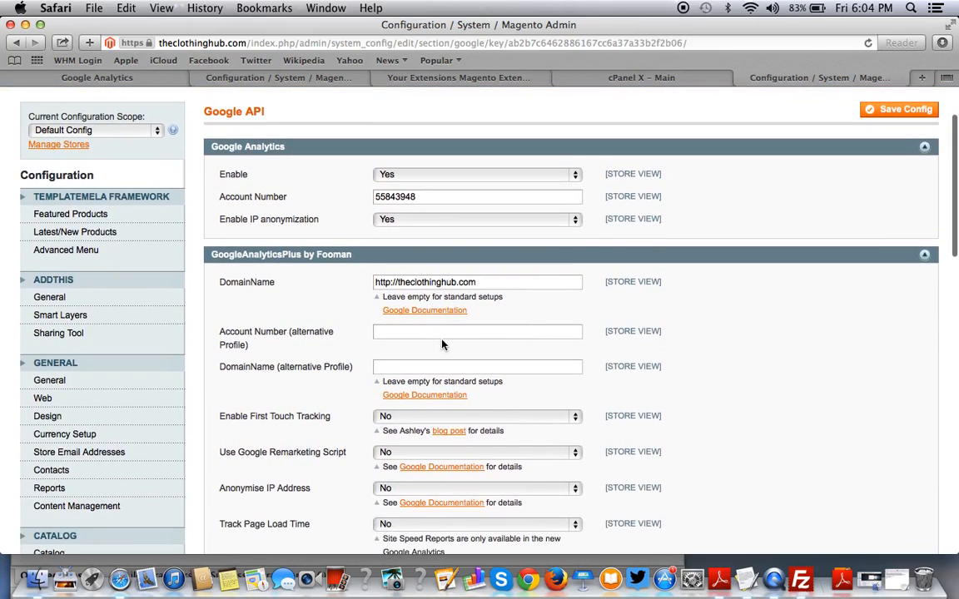
Copy the Google Analytics Account Number into the Account Number (alternative Profile) field.
scroll(441, 342, "down", 1)
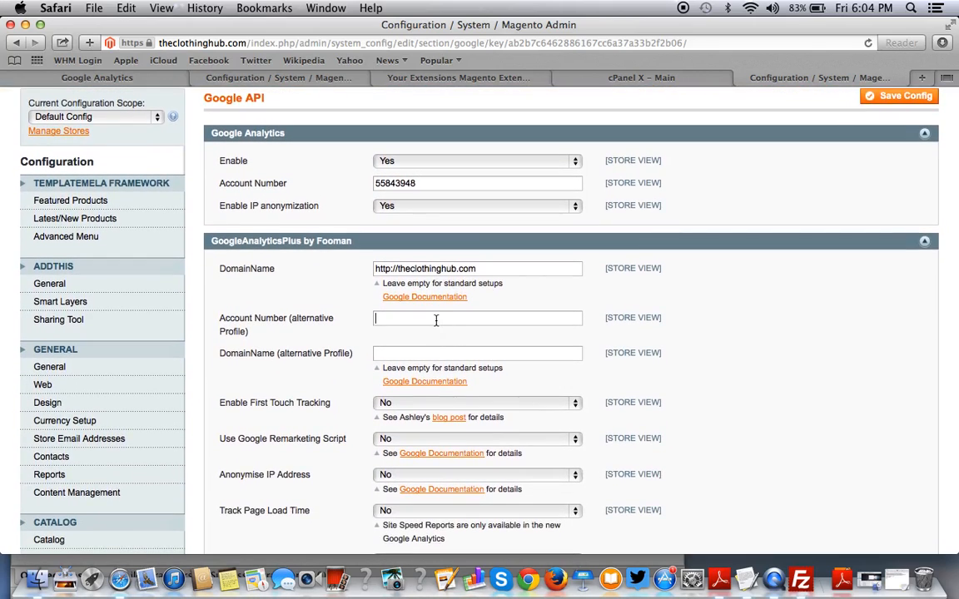
double_click(391, 182)
key("super+c")
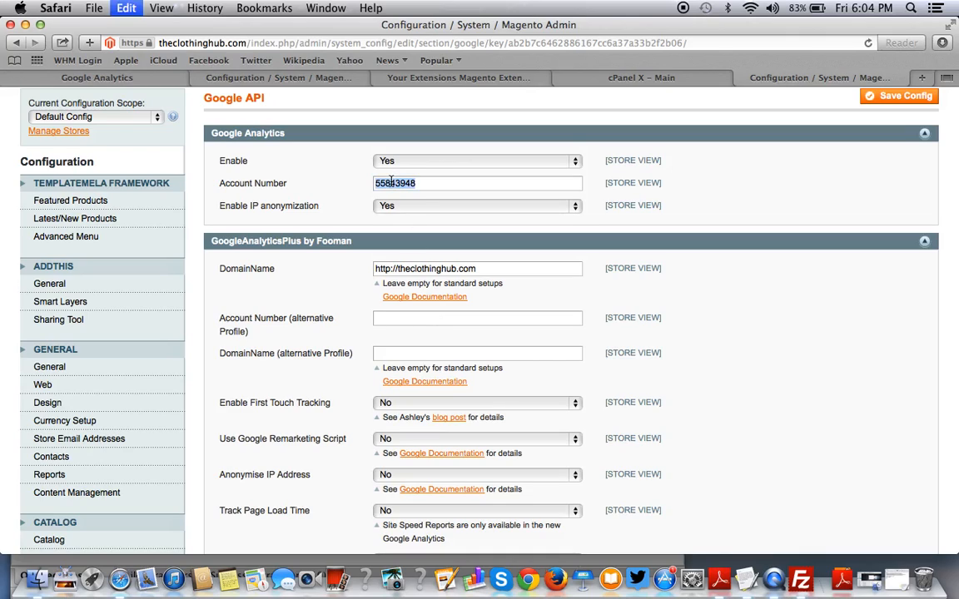
scroll(402, 241, "down", 4)
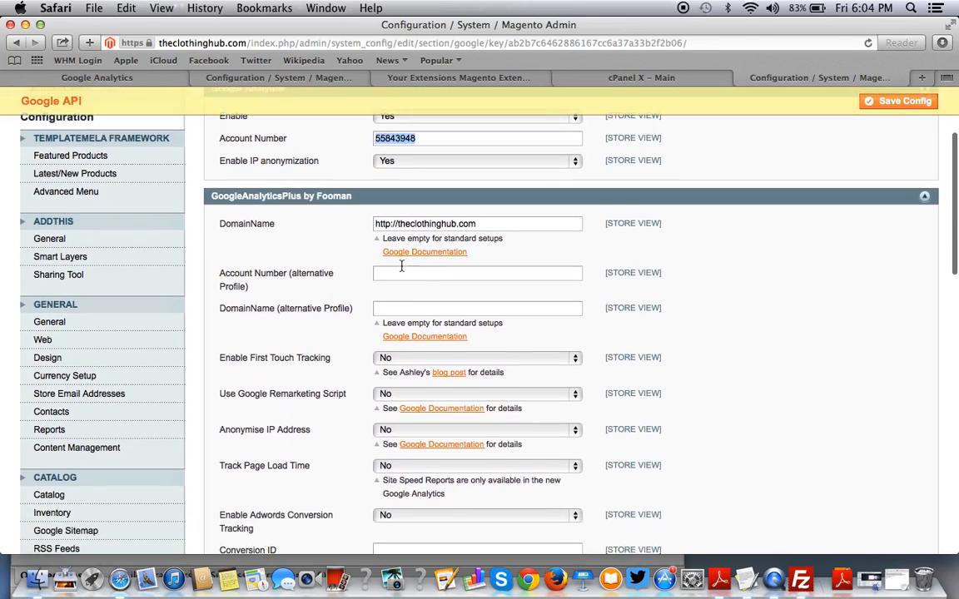
scroll(401, 274, "up", 3)
scroll(399, 283, "down", 2)
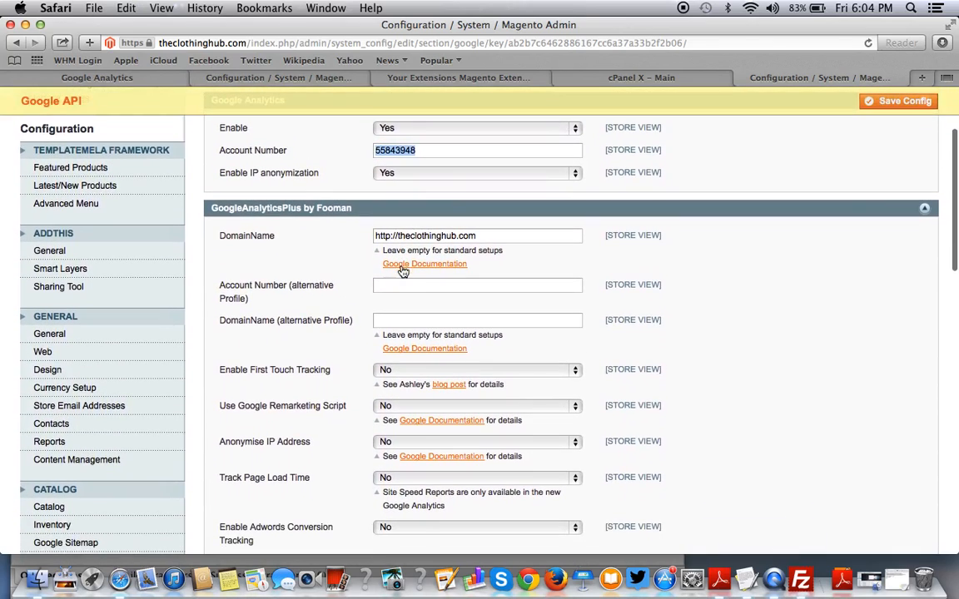
left_click(398, 285)
key("super+v")
Set Enable First Touch Tracking to Yes and leave IP anonymising at No.
scroll(399, 287, "down", 6)
scroll(395, 279, "down", 1)
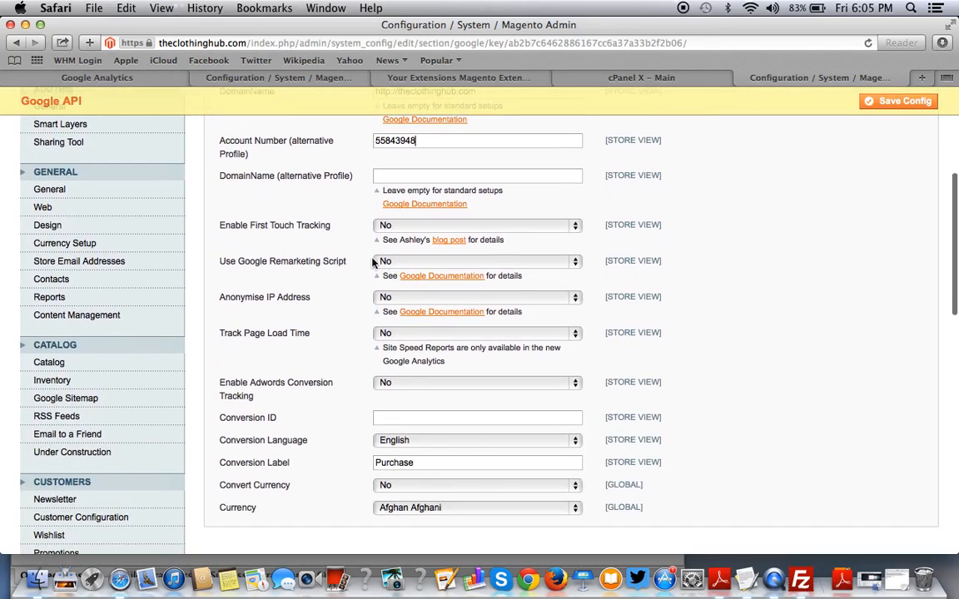
left_click(421, 226)
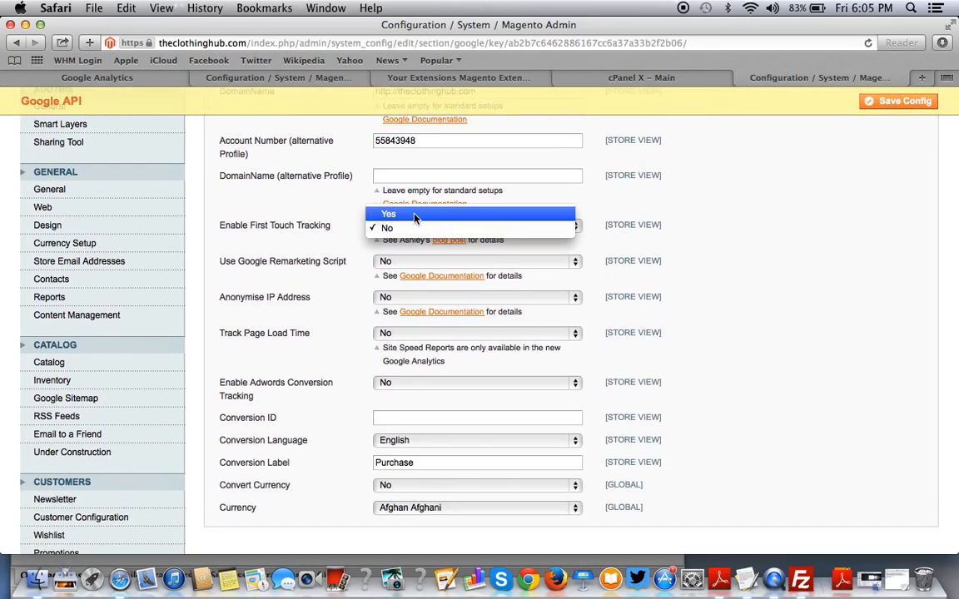
left_click(417, 212)
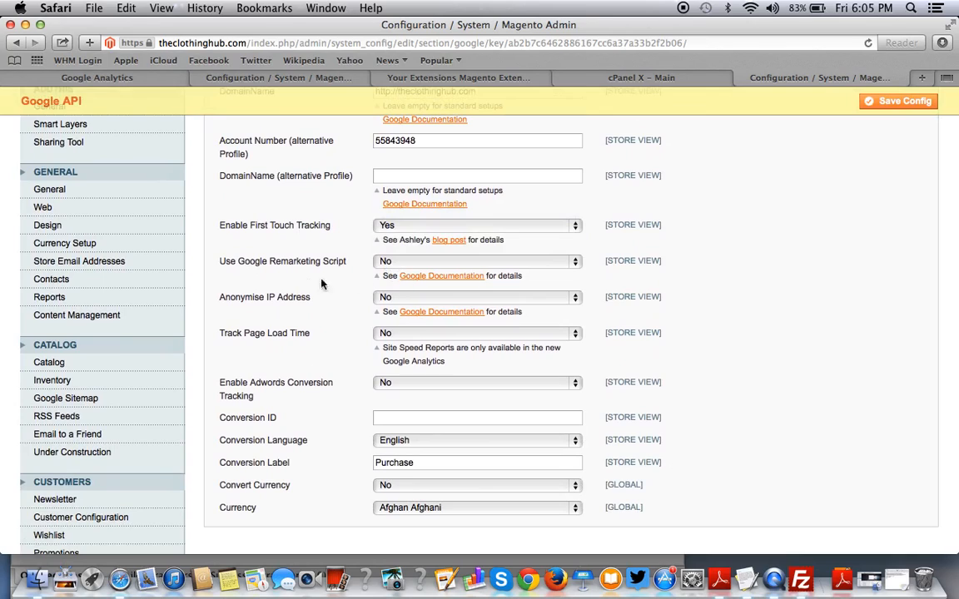
scroll(292, 250, "down", 3)
left_click(391, 232)
left_click(391, 232)
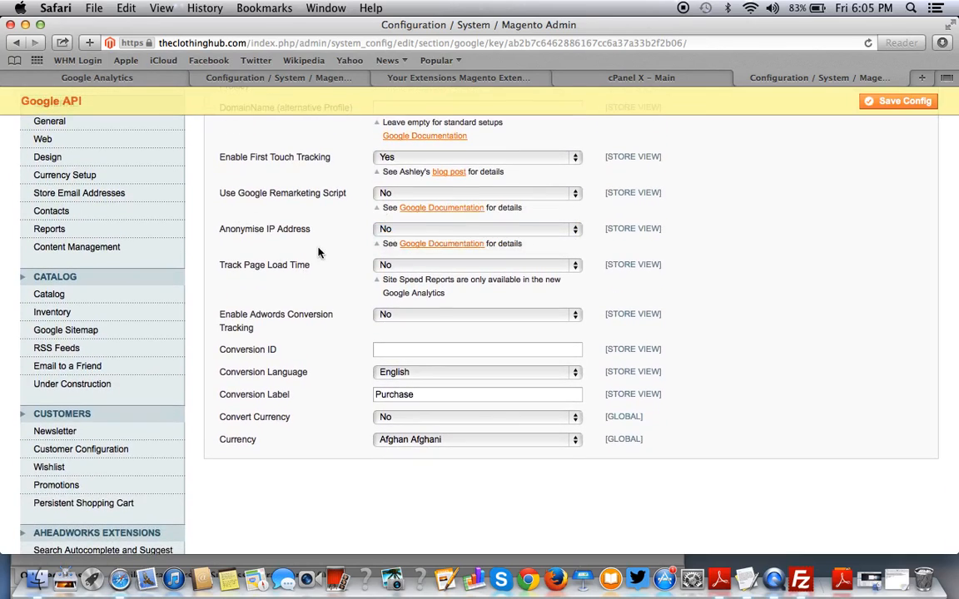
Set Track Page Load Time and Enable Adwords Conversion Tracking to Yes.
scroll(318, 249, "down", 3)
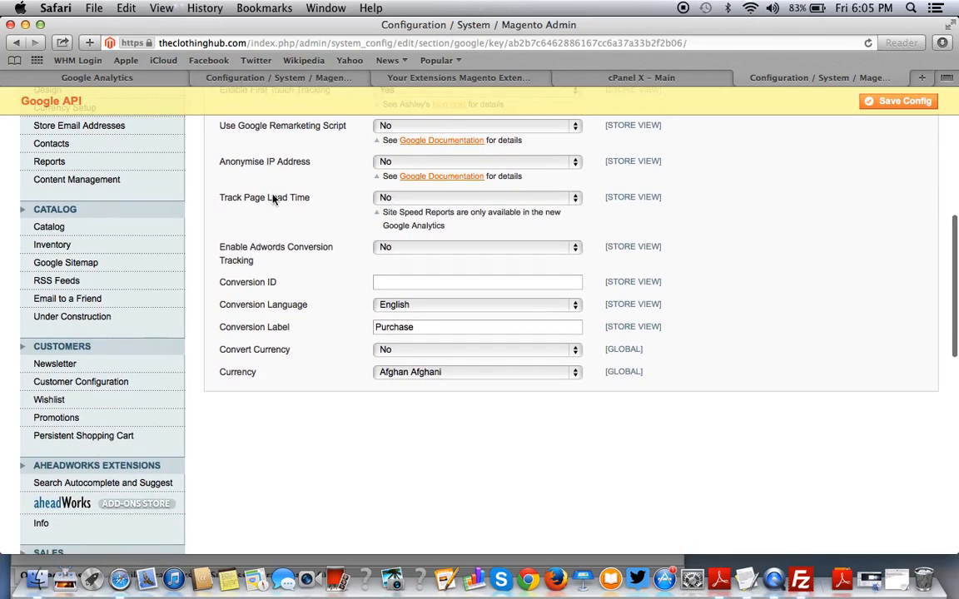
left_click(398, 198)
left_click(399, 188)
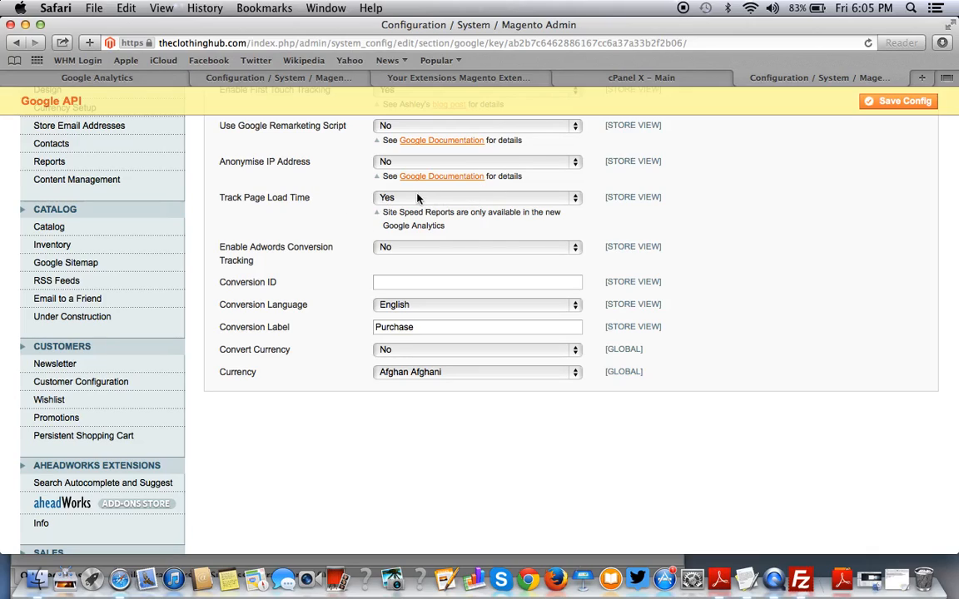
scroll(368, 288, "down", 2)
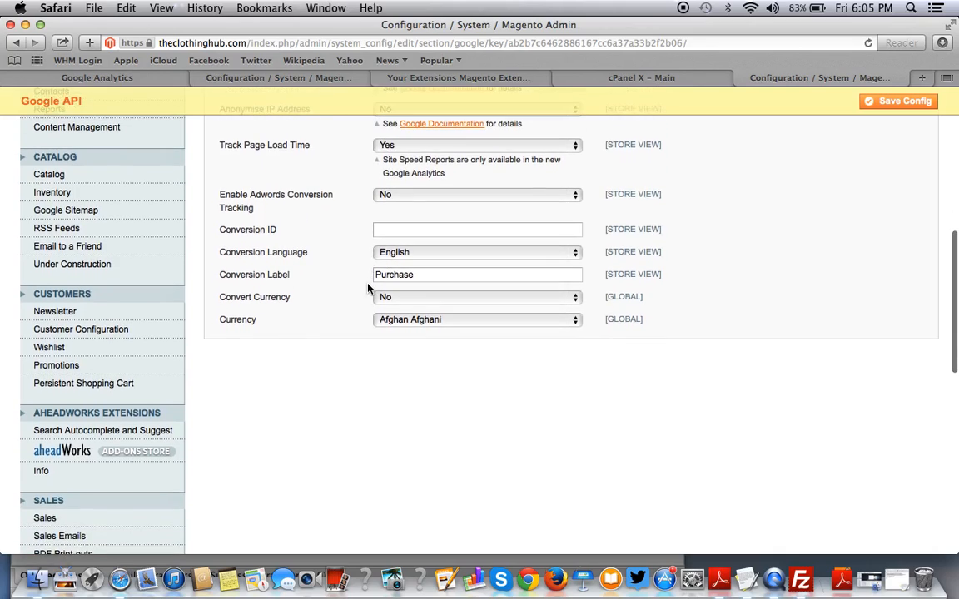
left_click(408, 197)
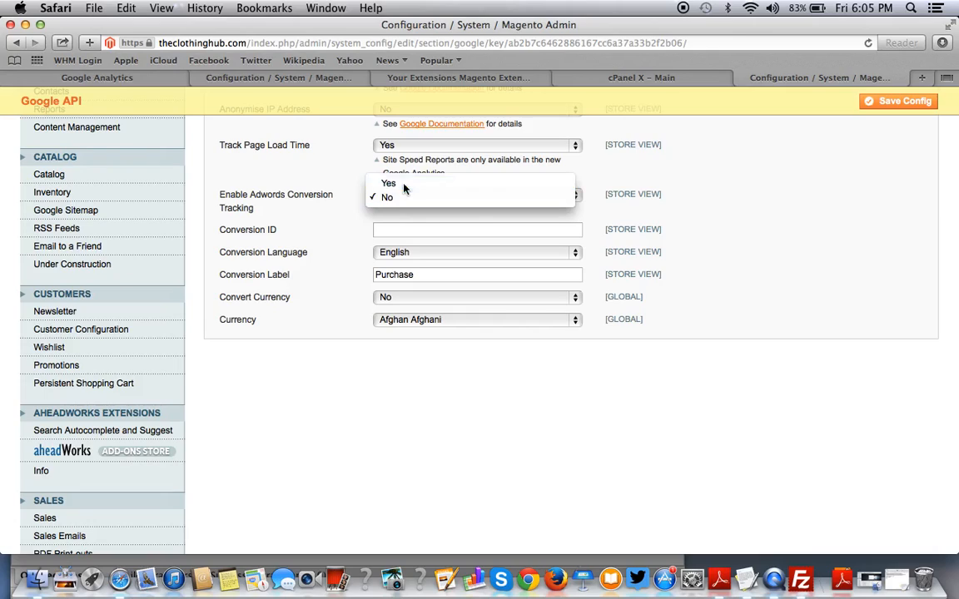
left_click(404, 183)
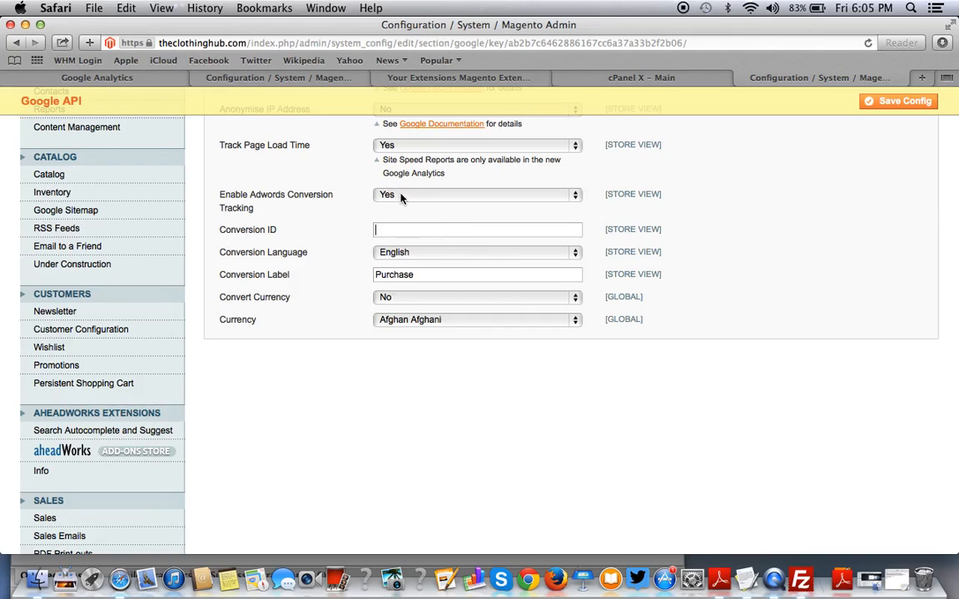
Set Enable Adwords Conversion Tracking back to No.
left_click(400, 196)
left_click(379, 212)
scroll(318, 268, "down", 2)
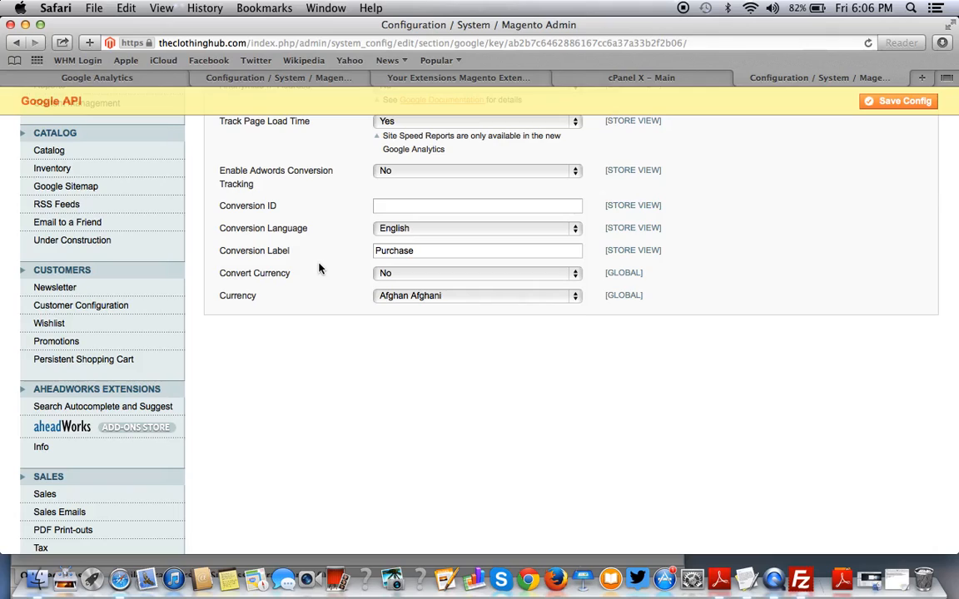
Set the tracking Currency to US Dollar.
left_click(402, 298)
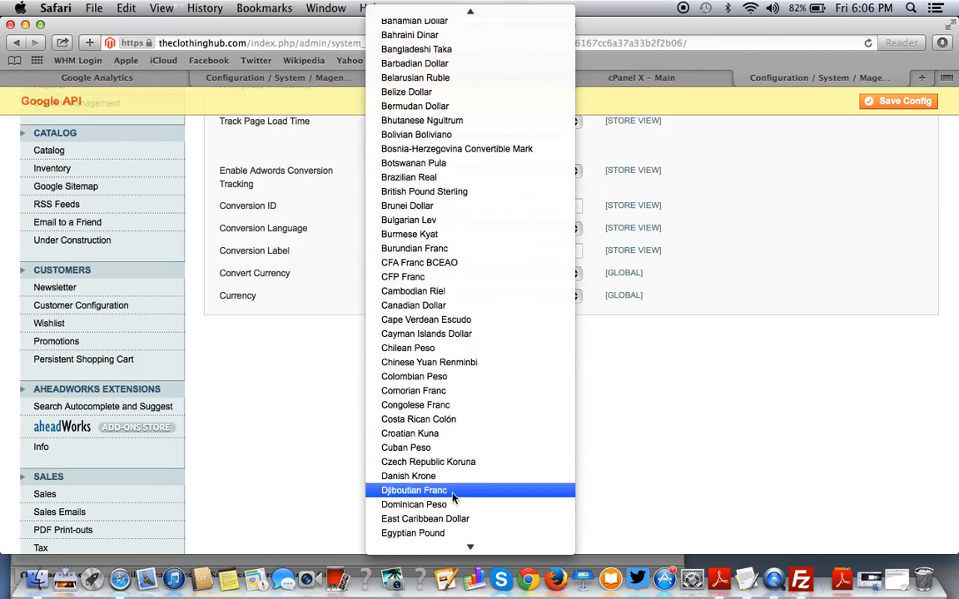
type("unit")
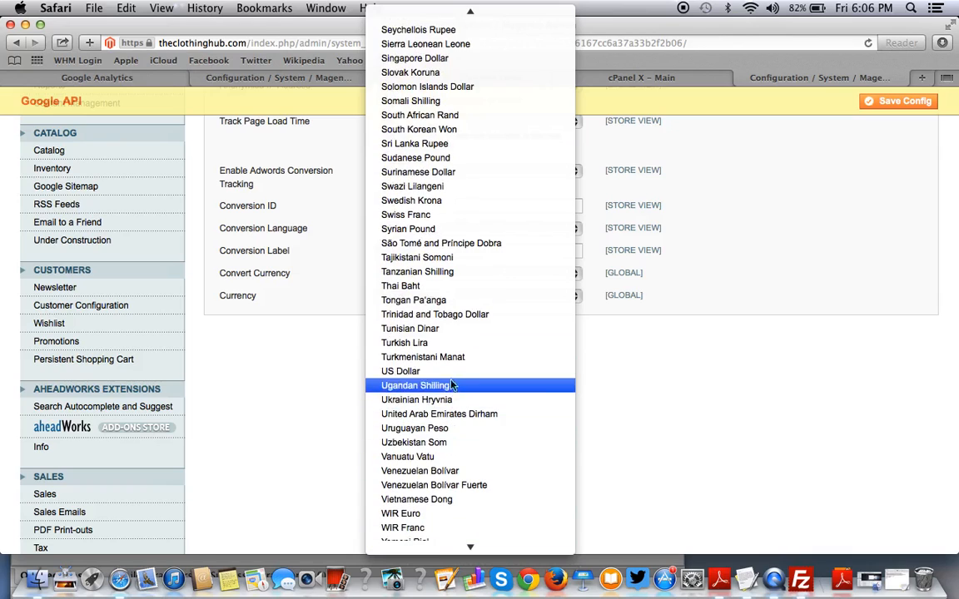
left_click(412, 368)
scroll(791, 445, "up", 10)
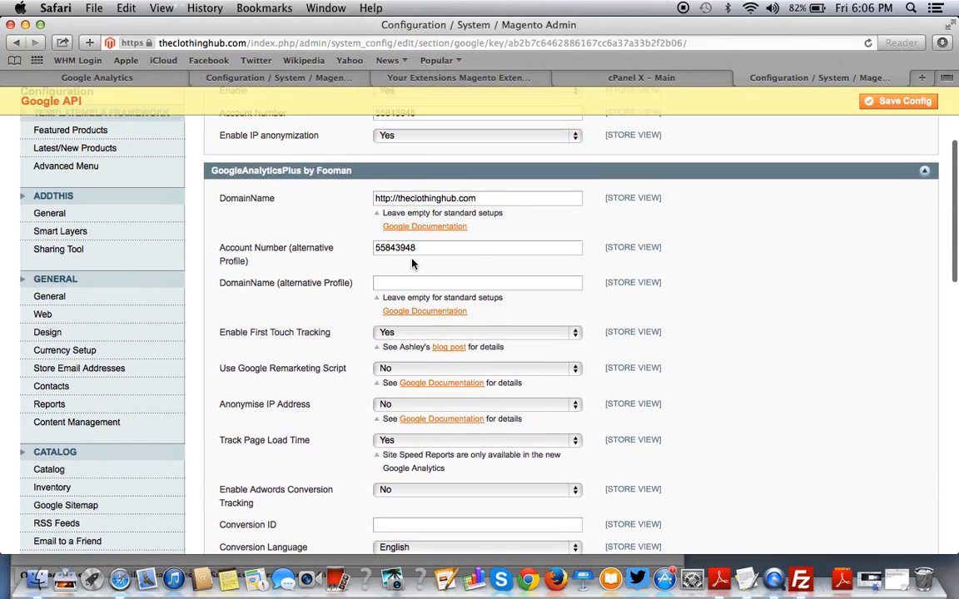
Copy the store's DomainName URL and look over the alternative profile domain and Conversion ID fields.
left_click(391, 282)
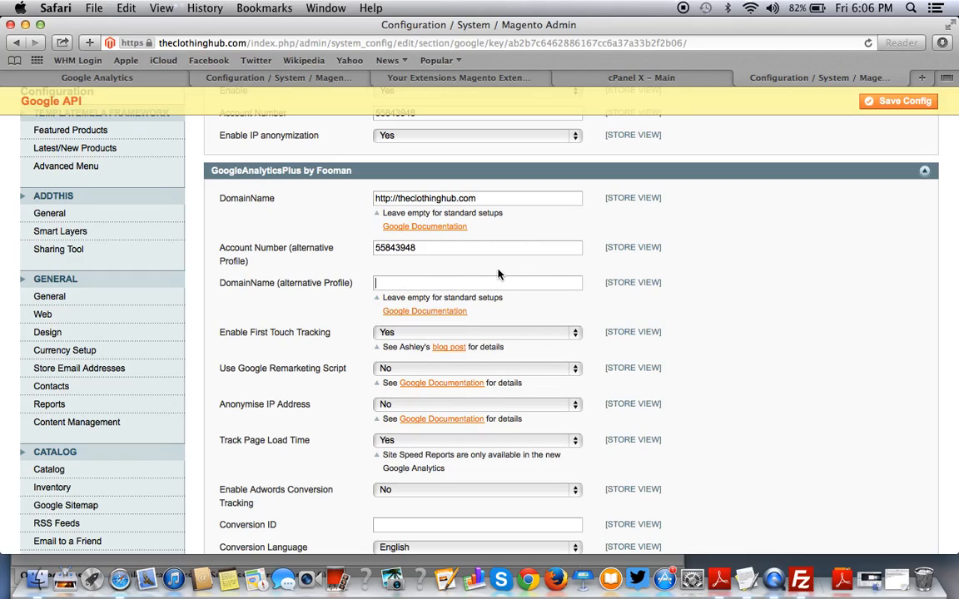
triple_click(462, 198)
key("super+c")
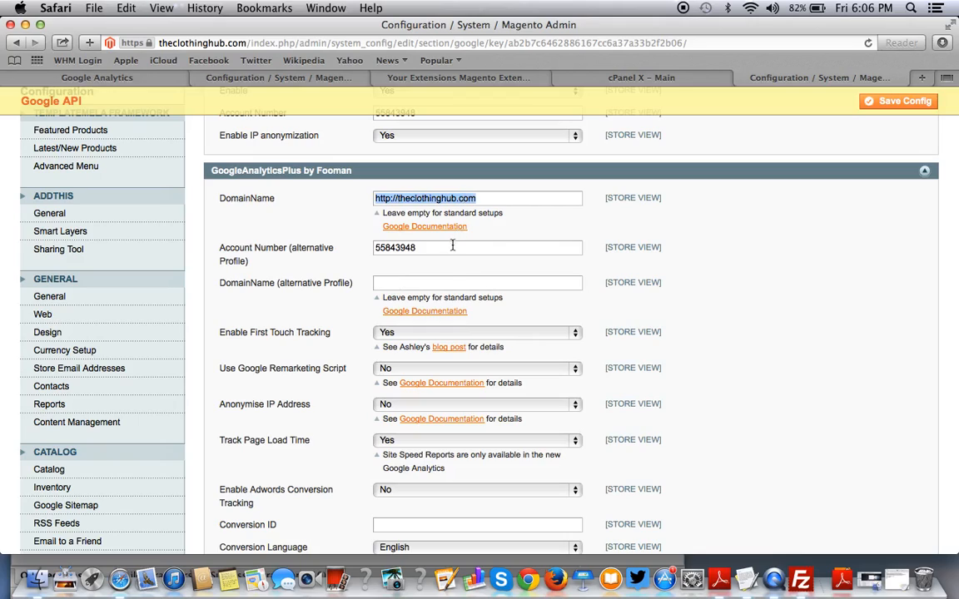
left_click(440, 281)
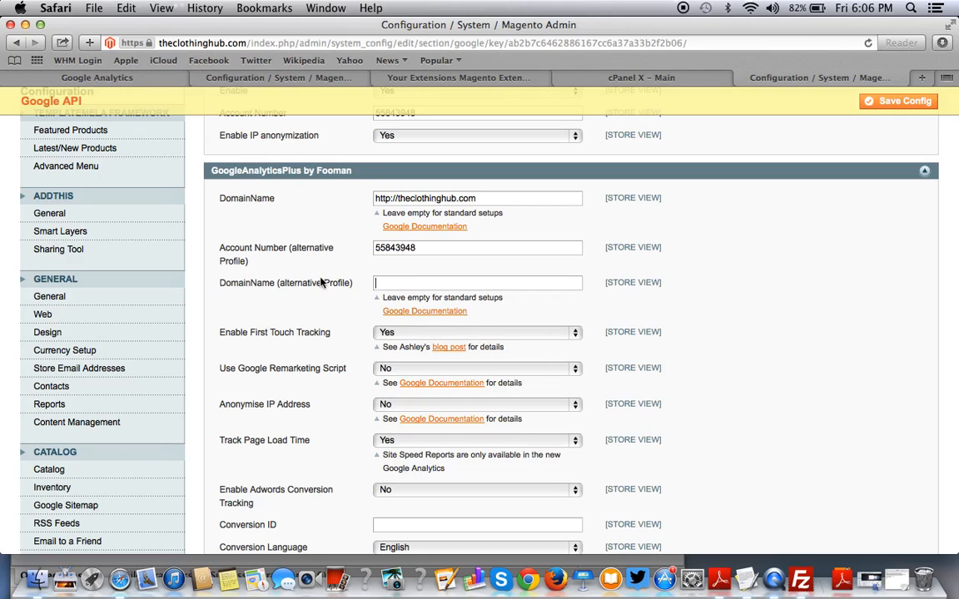
scroll(444, 284, "up", 1)
scroll(444, 284, "up", 3)
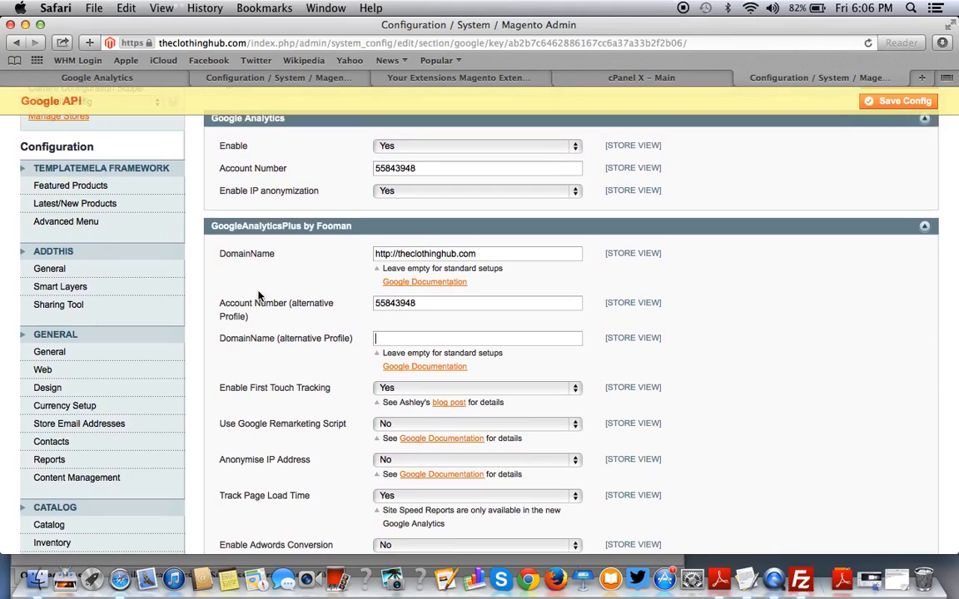
scroll(258, 295, "down", 10)
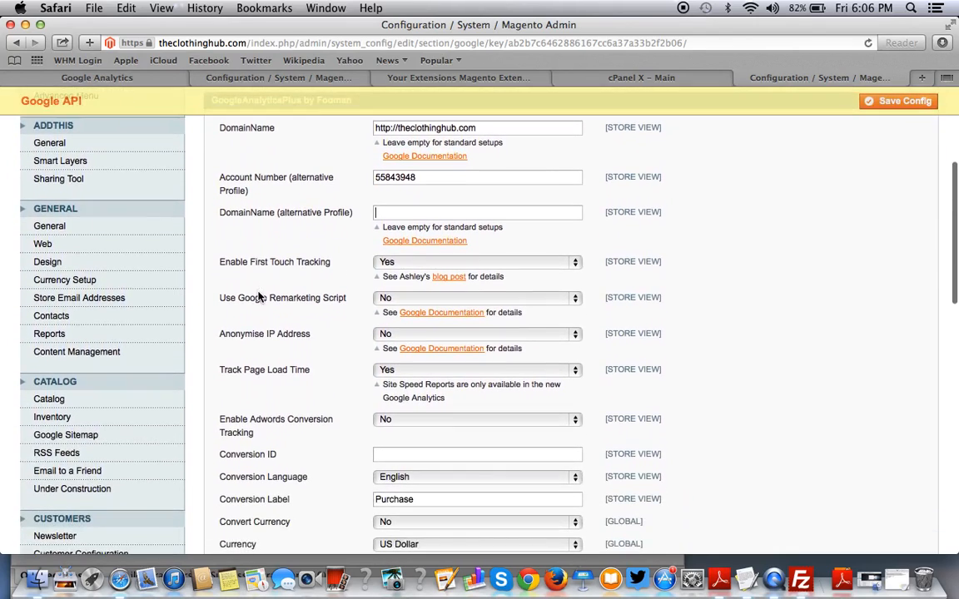
scroll(258, 295, "up", 5)
scroll(258, 296, "down", 5)
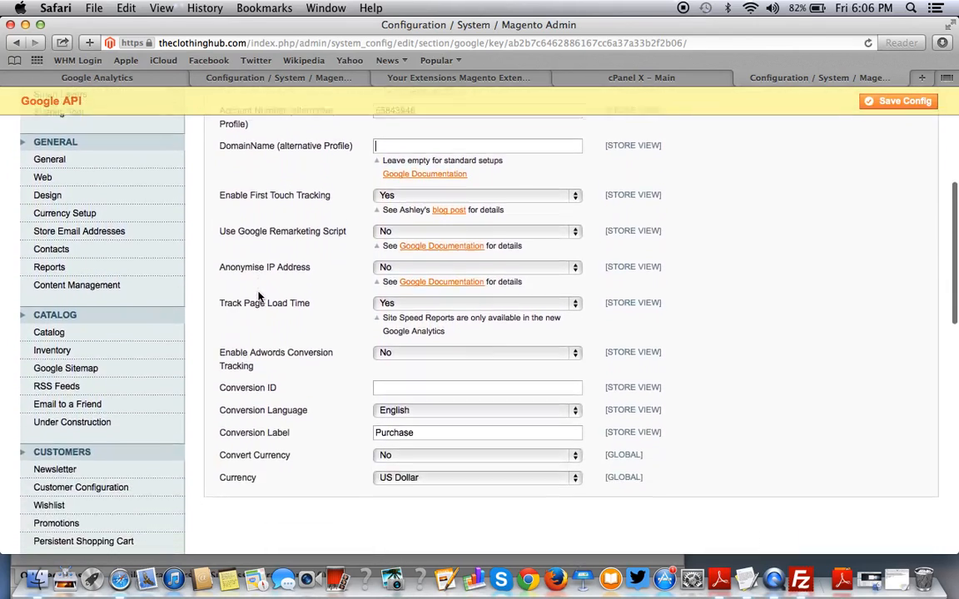
left_click(480, 382)
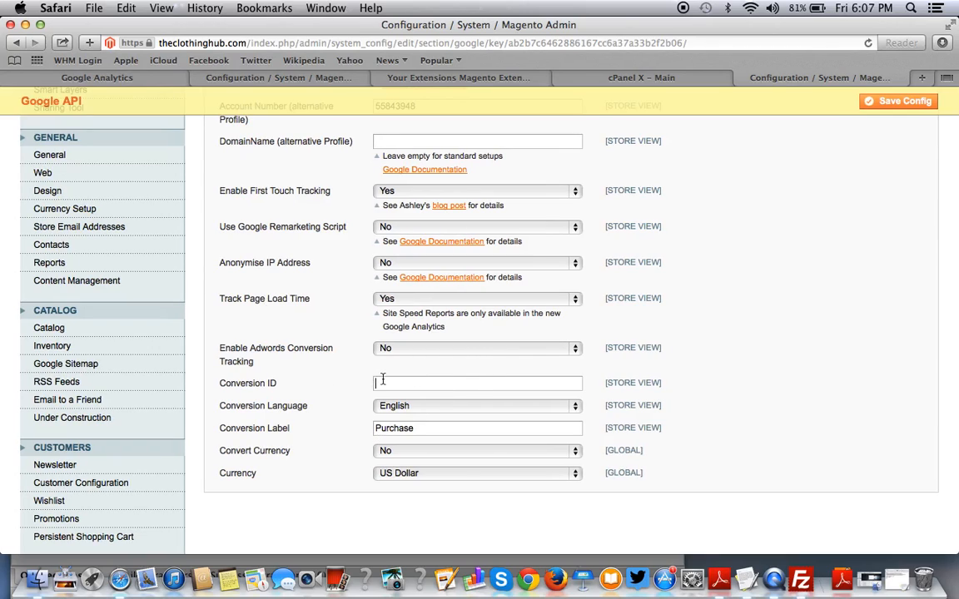
scroll(418, 386, "up", 5)
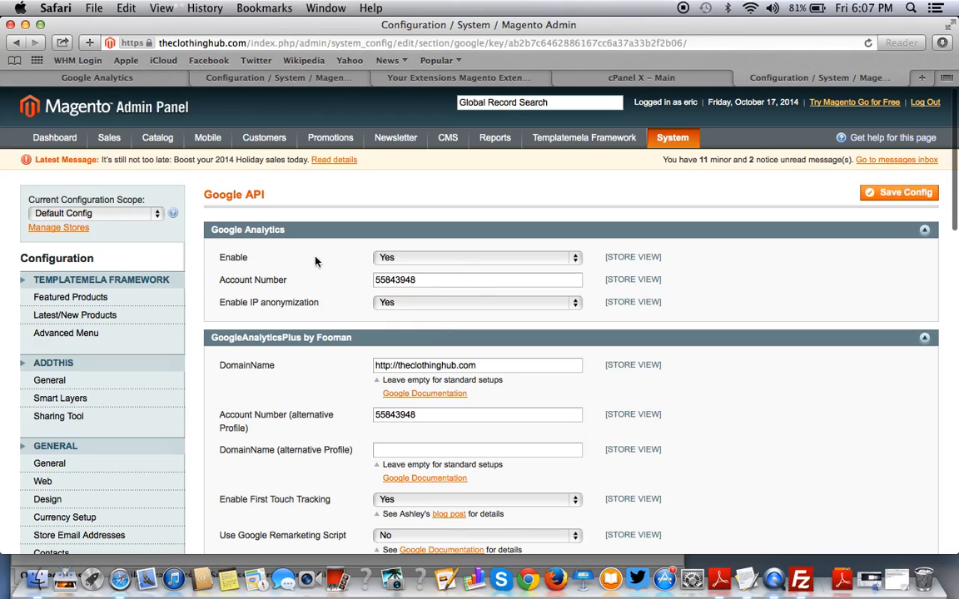
From the cPanel main page, open File Manager at the Document Root for theclothinghub.com.
left_click(658, 80)
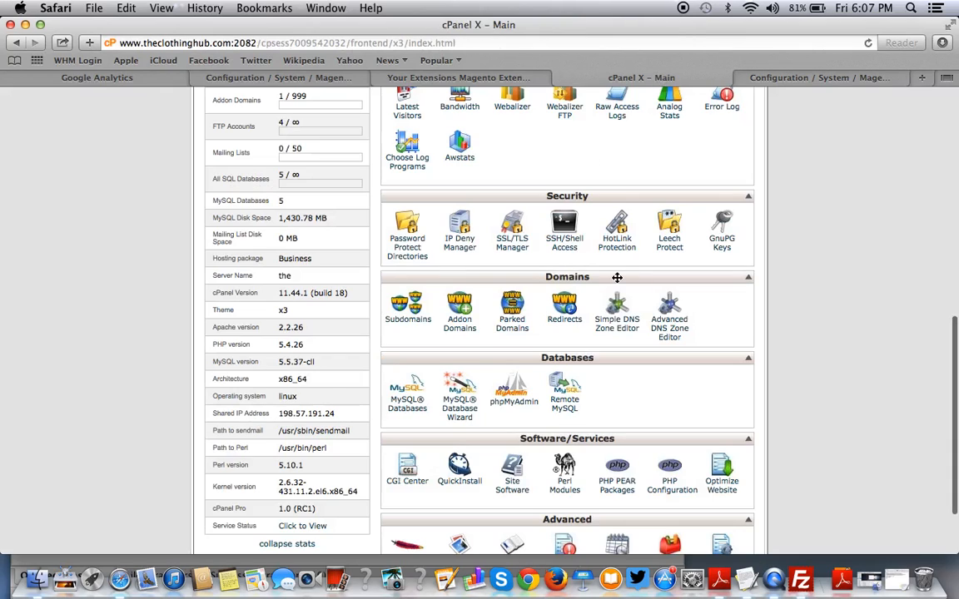
scroll(474, 375, "down", 3)
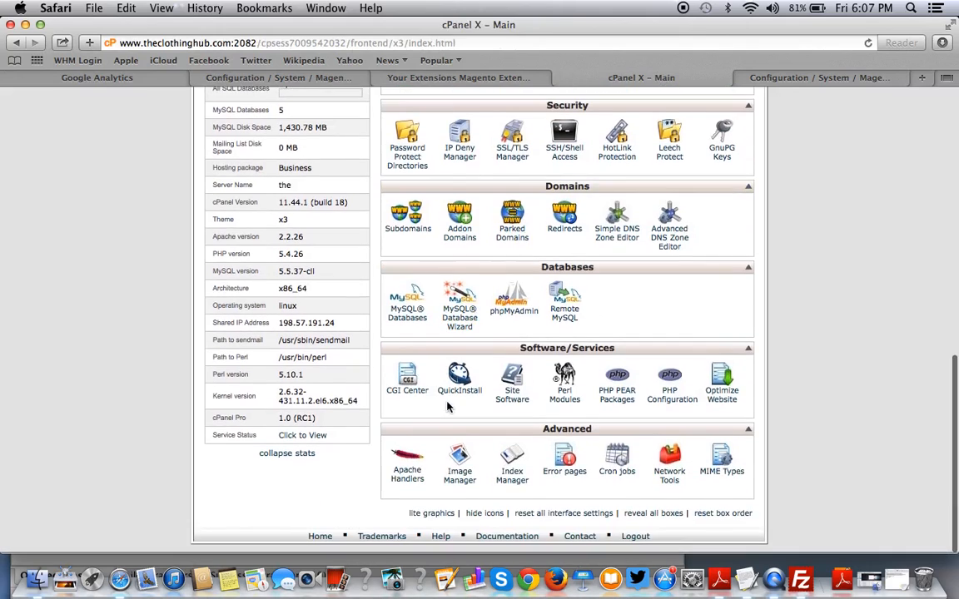
scroll(531, 241, "up", 5)
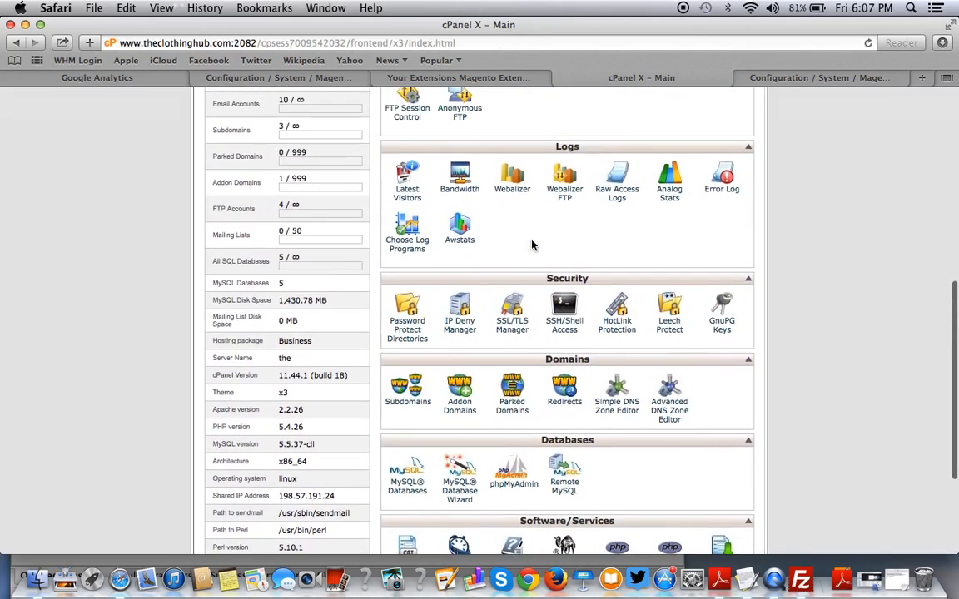
scroll(529, 233, "down", 3)
scroll(433, 200, "down", 1)
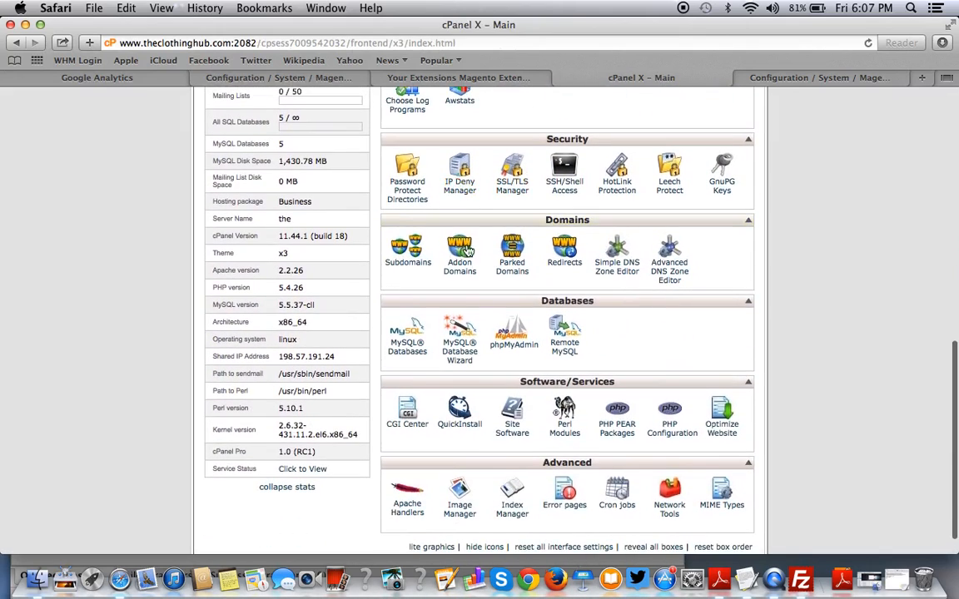
scroll(478, 299, "down", 1)
scroll(514, 316, "up", 12)
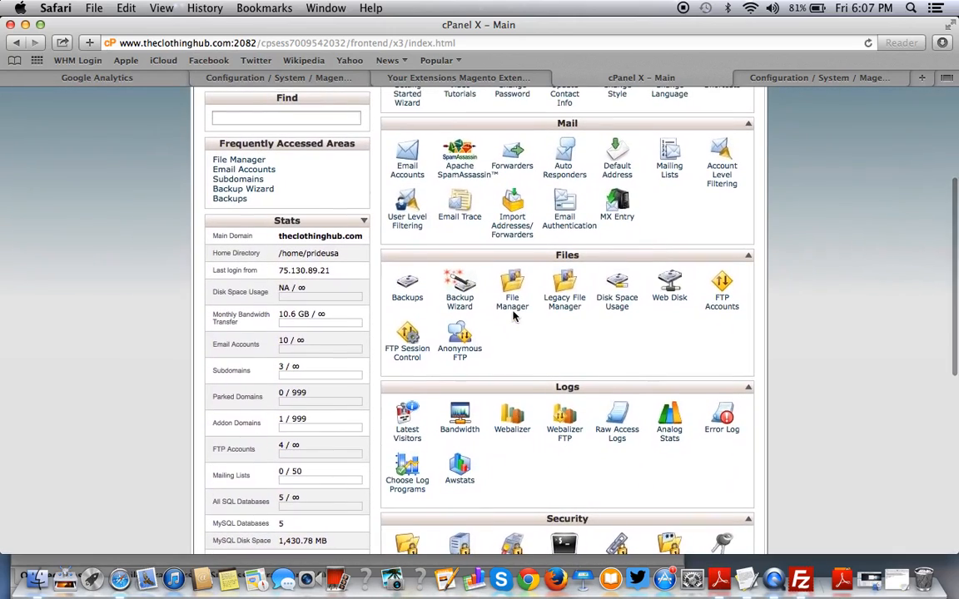
left_click(513, 315)
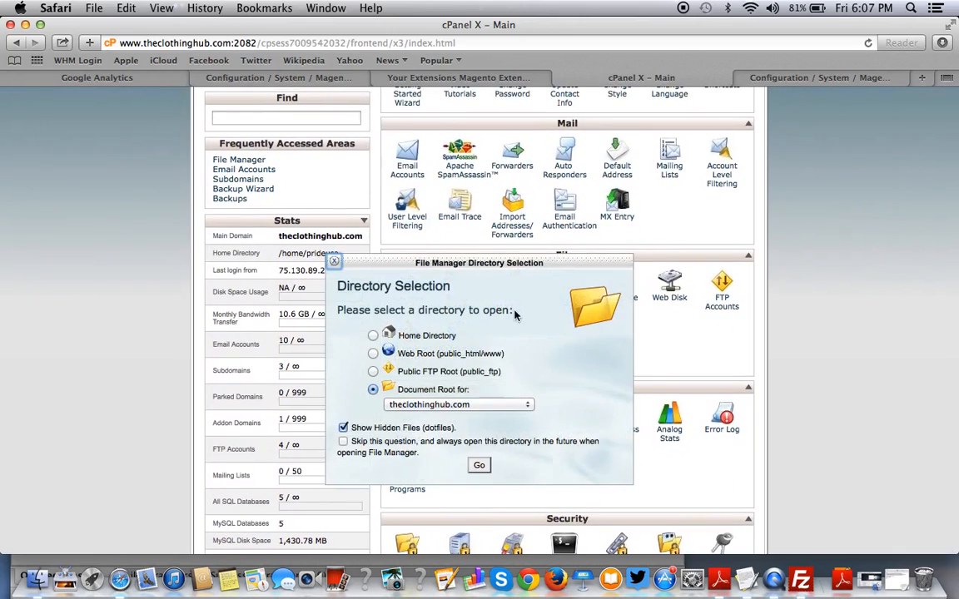
left_click(479, 465)
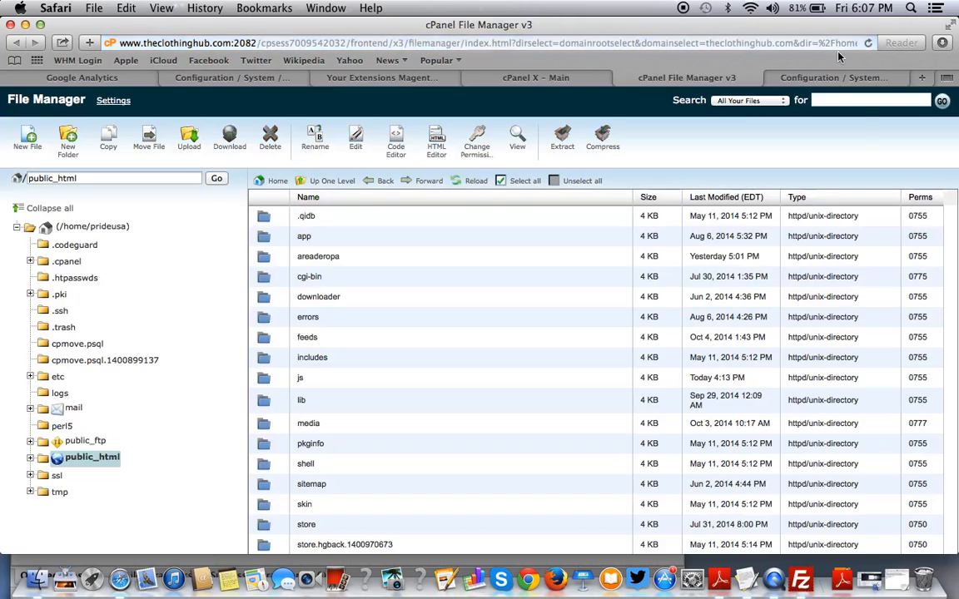
Search all files for 'success' and review the matching checkout success template paths.
left_click(838, 100)
type("success")
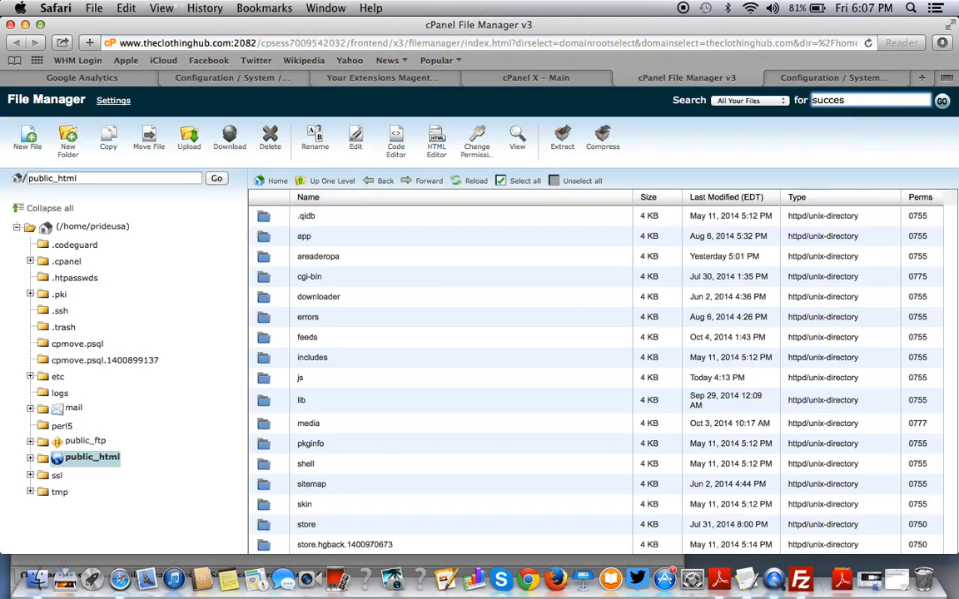
left_click(942, 100)
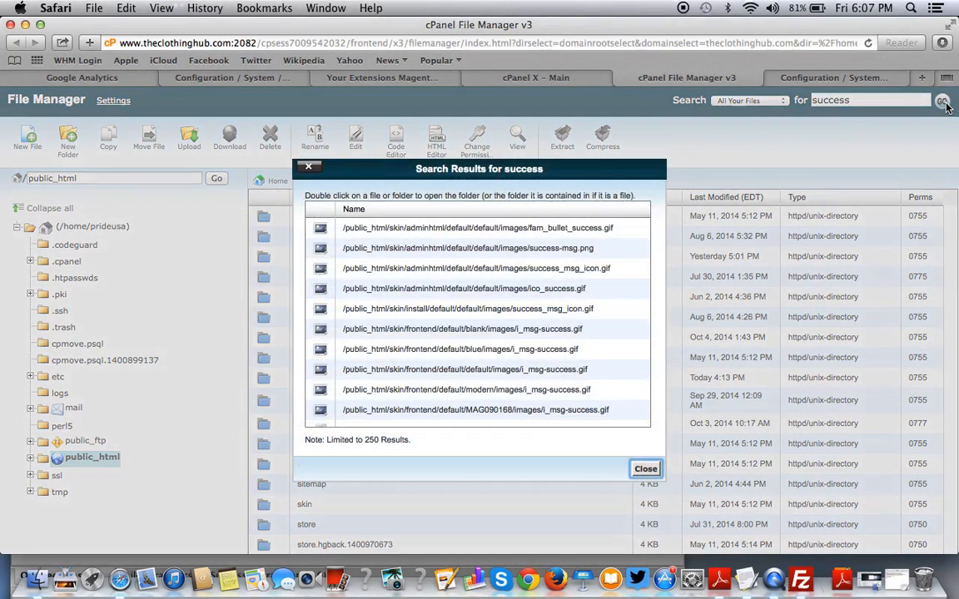
scroll(453, 254, "down", 5)
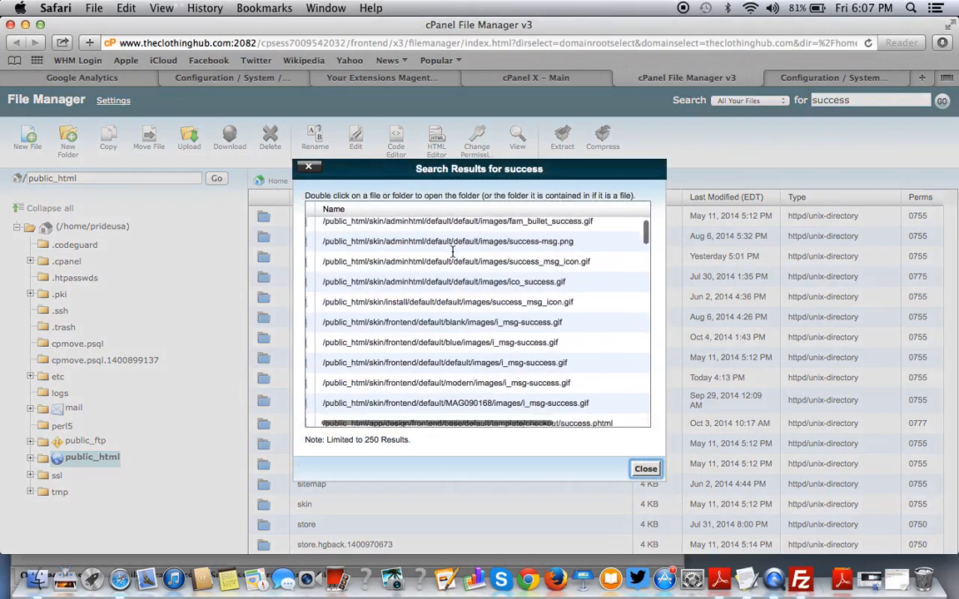
scroll(453, 253, "down", 6)
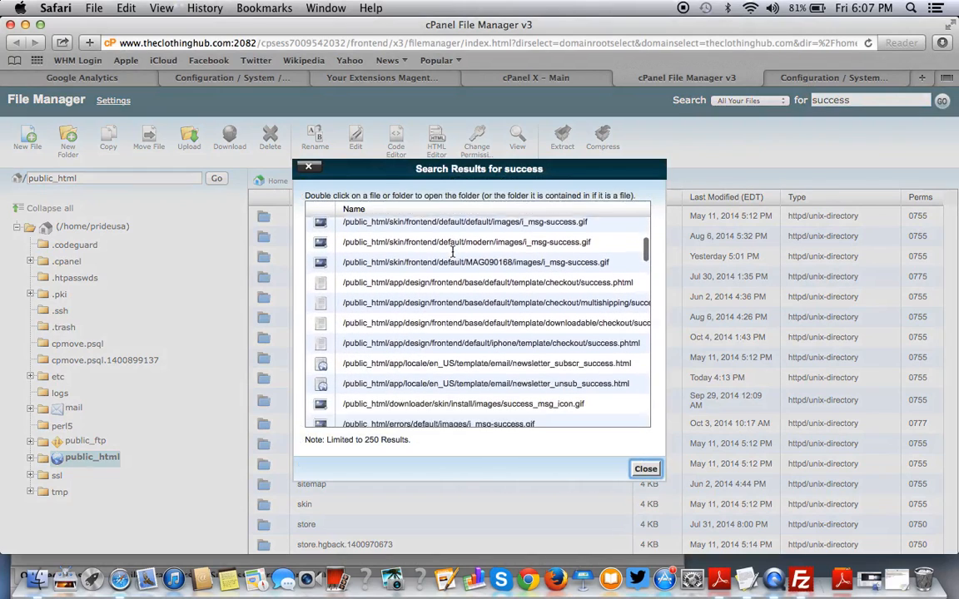
scroll(453, 256, "down", 10)
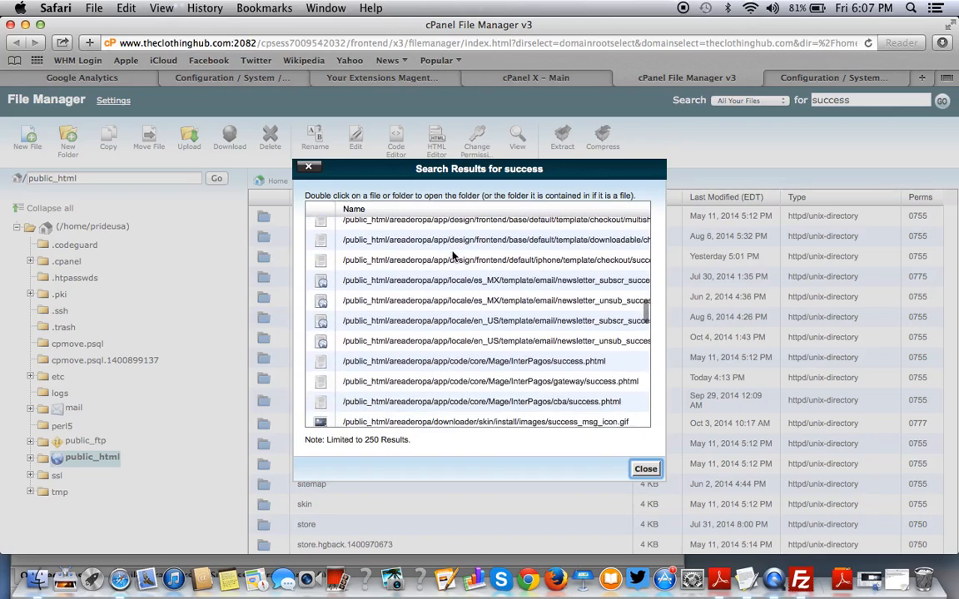
scroll(452, 255, "down", 6)
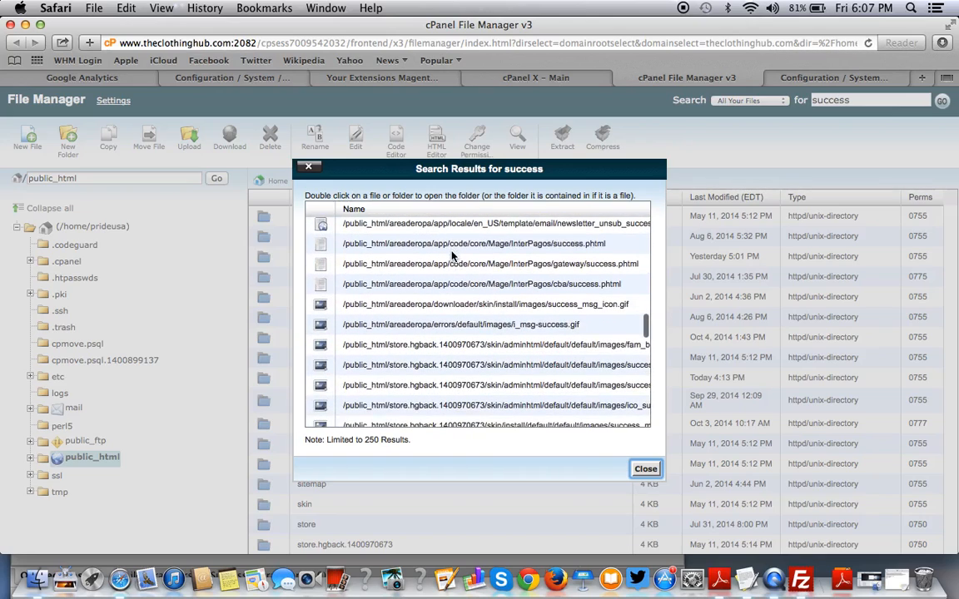
left_click(308, 168)
double_click(835, 101)
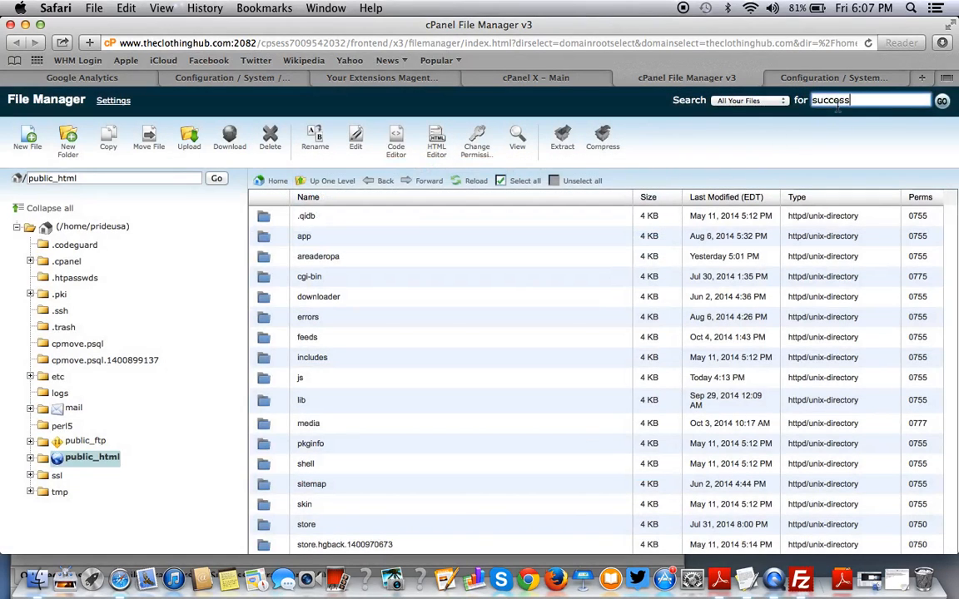
Search all files for 'checkout page', which finds no records, then check the lib folder's actions.
type("checkout page")
key("Return")
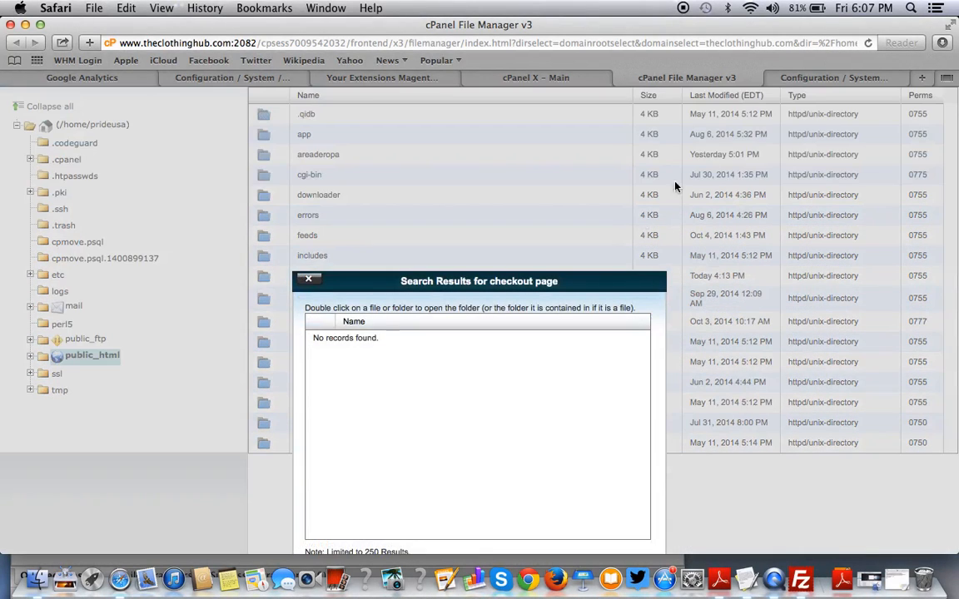
left_click(307, 279)
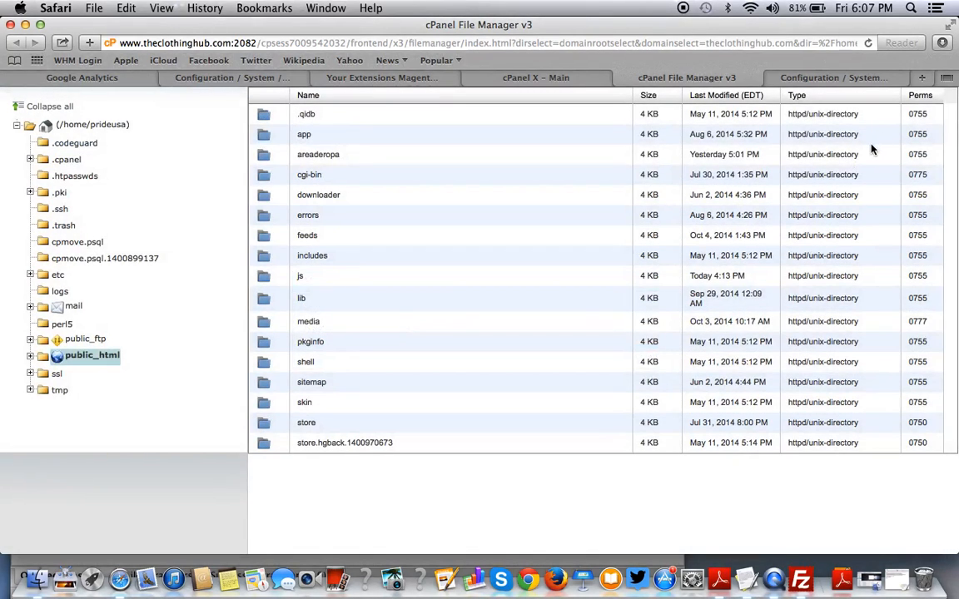
right_click(582, 298)
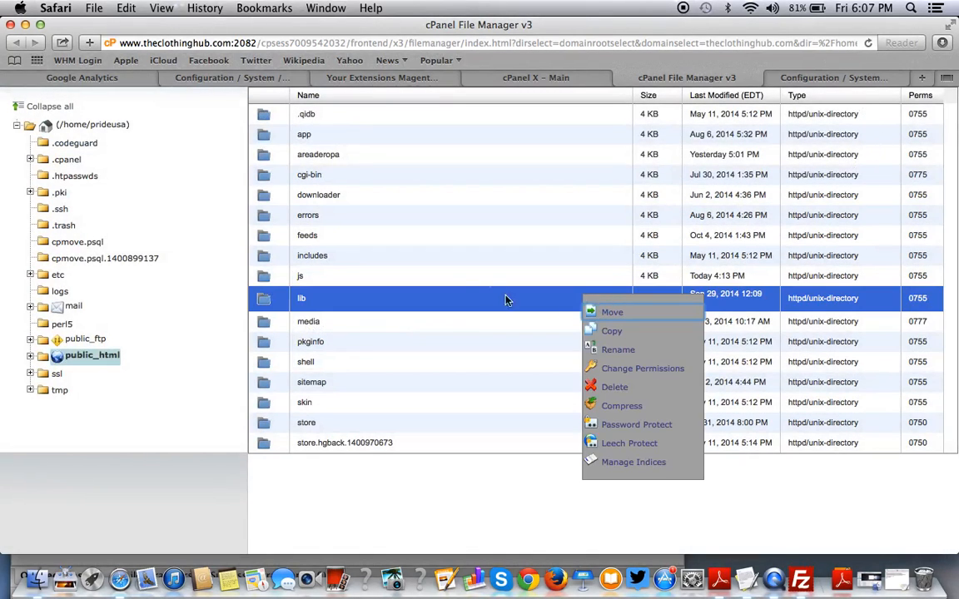
left_click(465, 275)
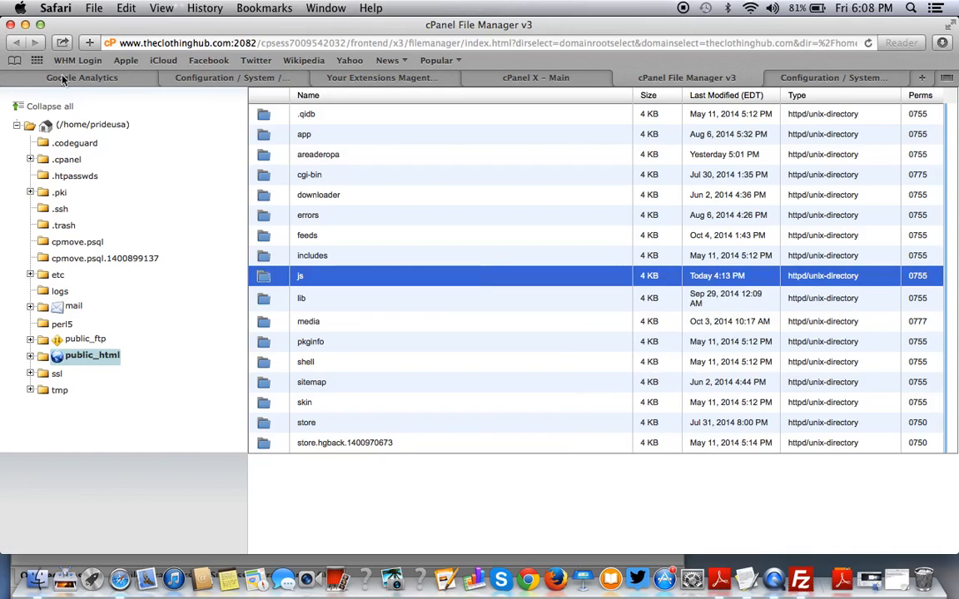
Replace the old File Manager tab with a new one at theclothinghub.com document root, hidden files shown.
left_click(621, 78)
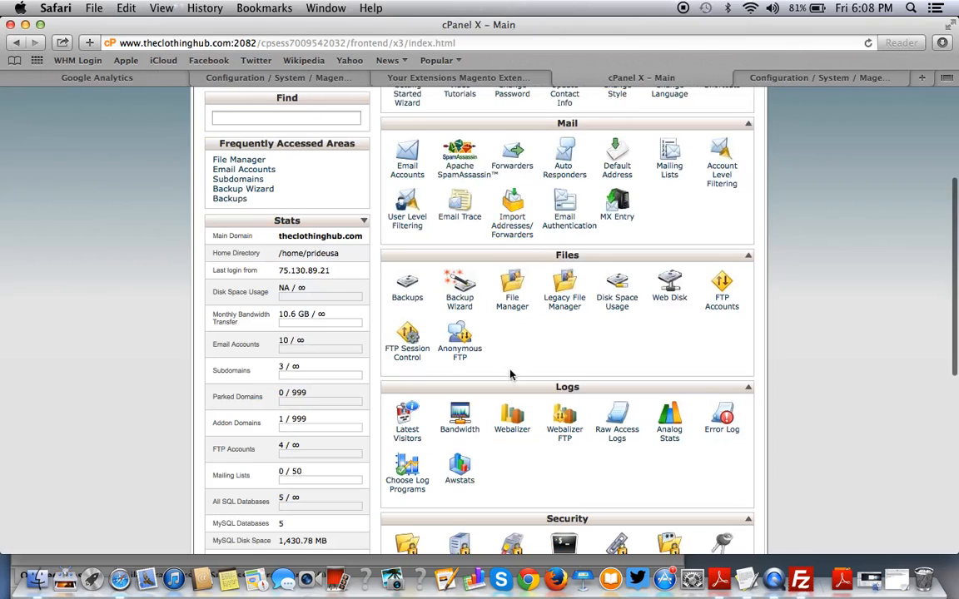
left_click(512, 287)
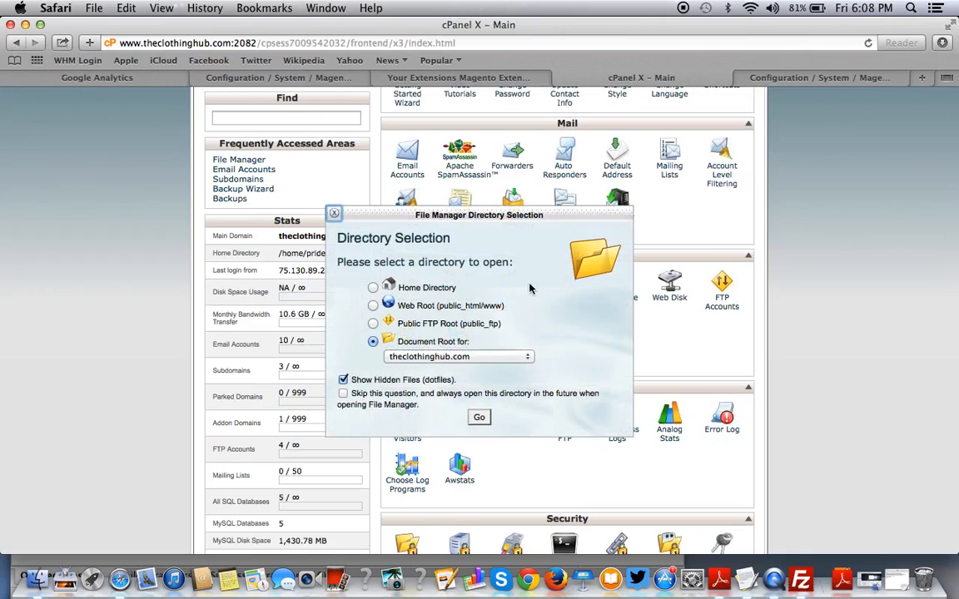
left_click(478, 417)
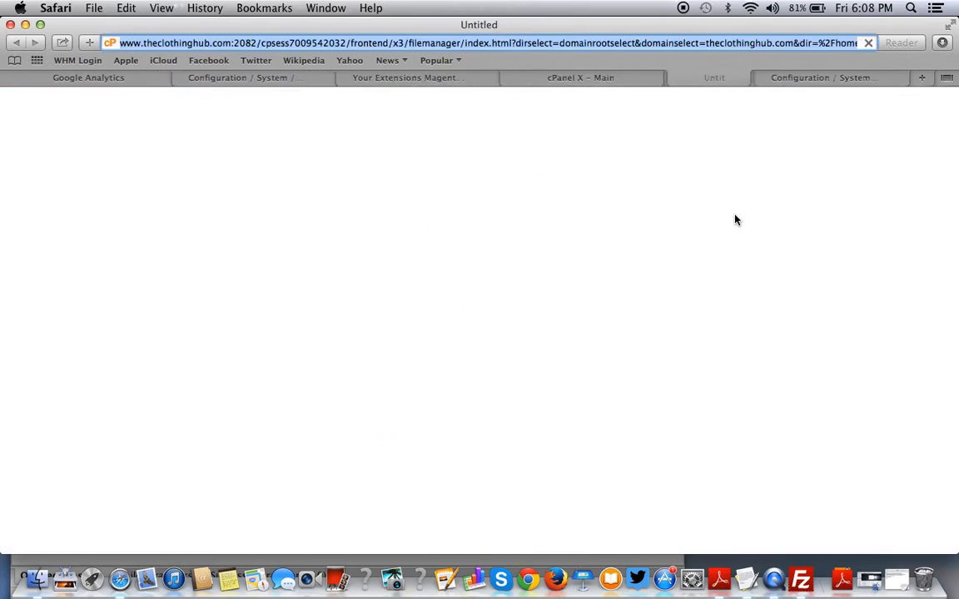
type("s")
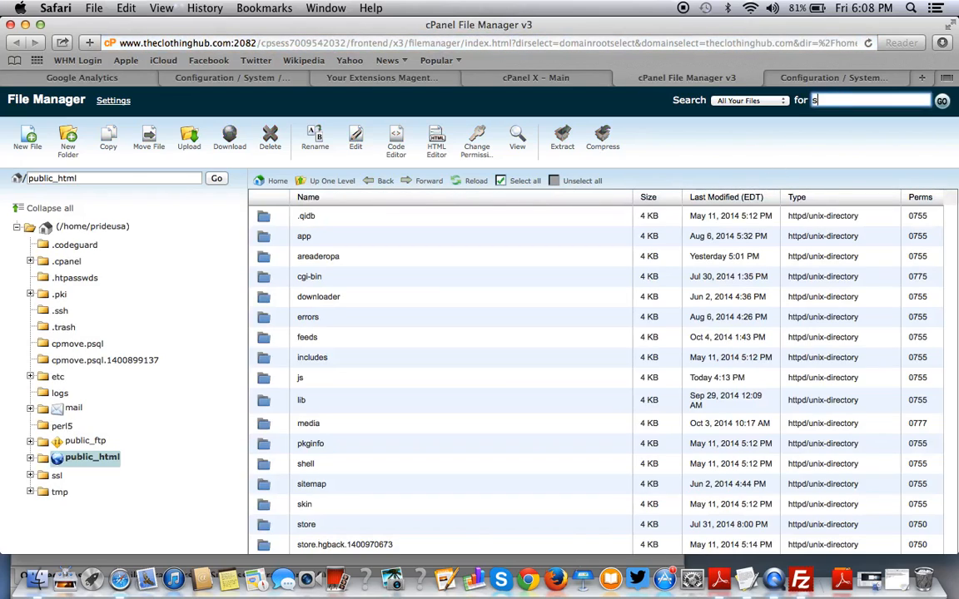
type("uuccess.phtml")
key("Return")
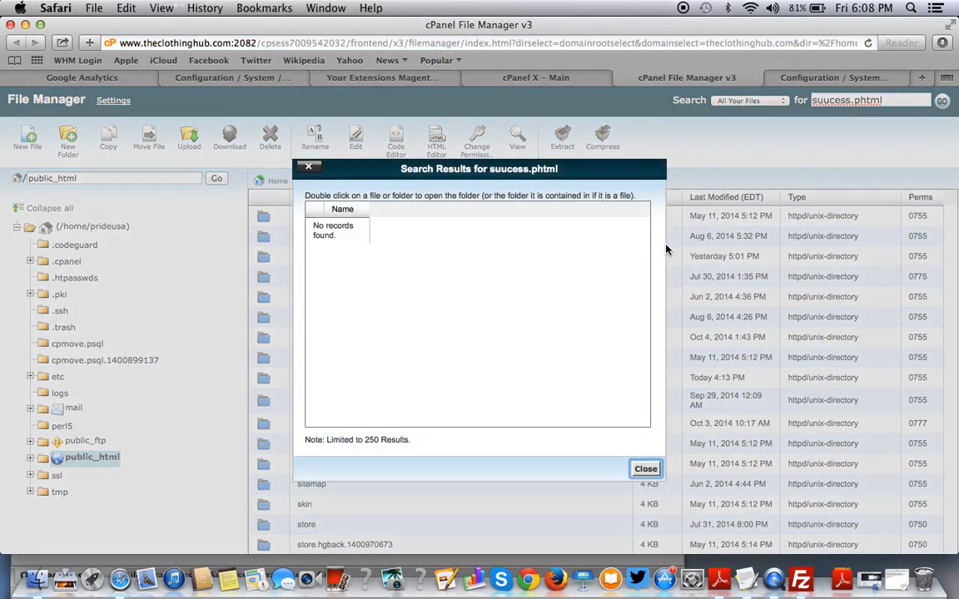
left_click(306, 172)
left_click(893, 101)
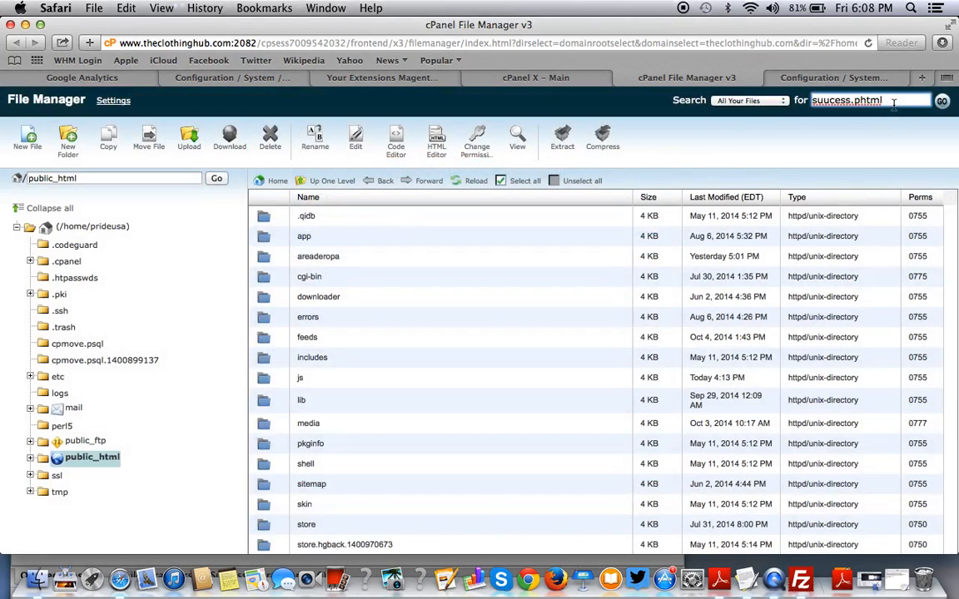
key("BackSpace")
key("BackSpace")
key("BackSpace")
key("BackSpace")
key("BackSpace")
key("BackSpace")
key("BackSpace")
key("BackSpace")
key("BackSpace")
key("BackSpace")
key("BackSpace")
key("BackSpace")
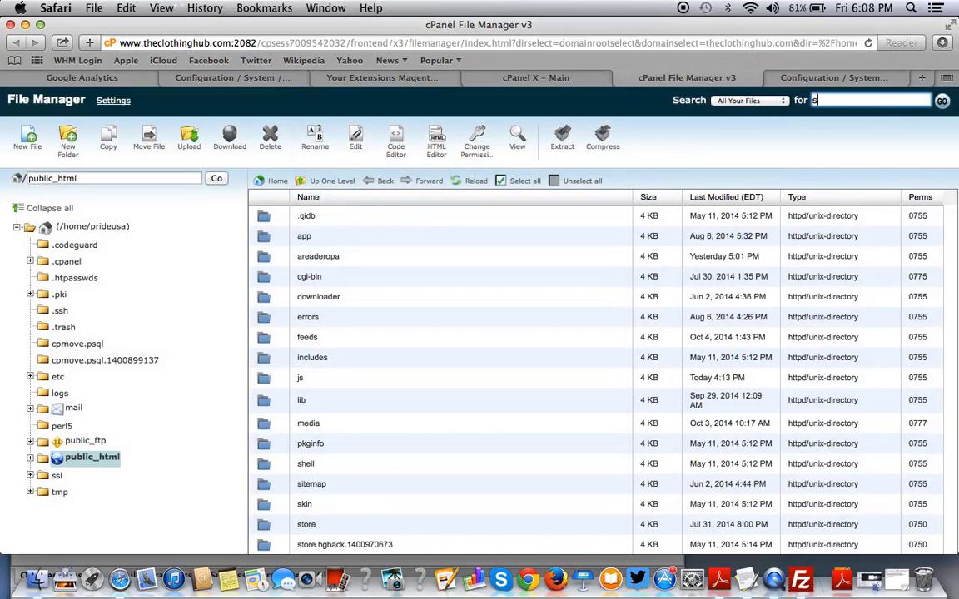
type("onepage")
left_click(942, 100)
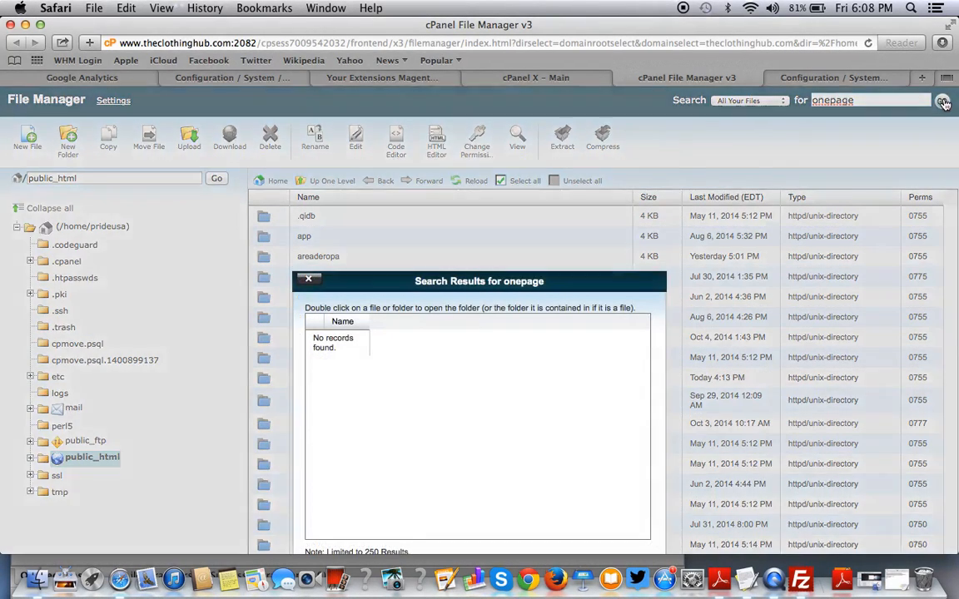
left_click(309, 278)
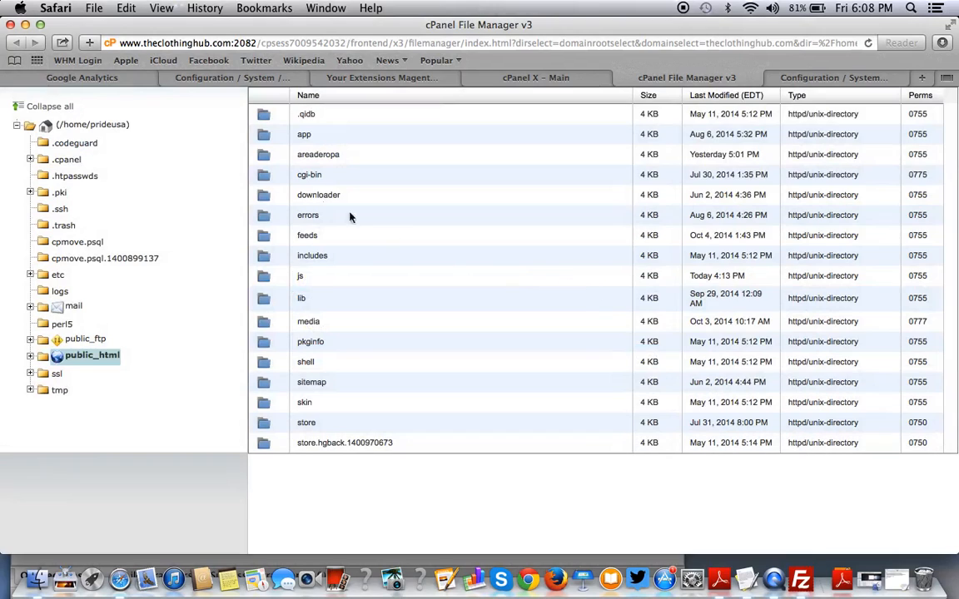
Navigate into the app/code/core/Mage folder.
double_click(269, 138)
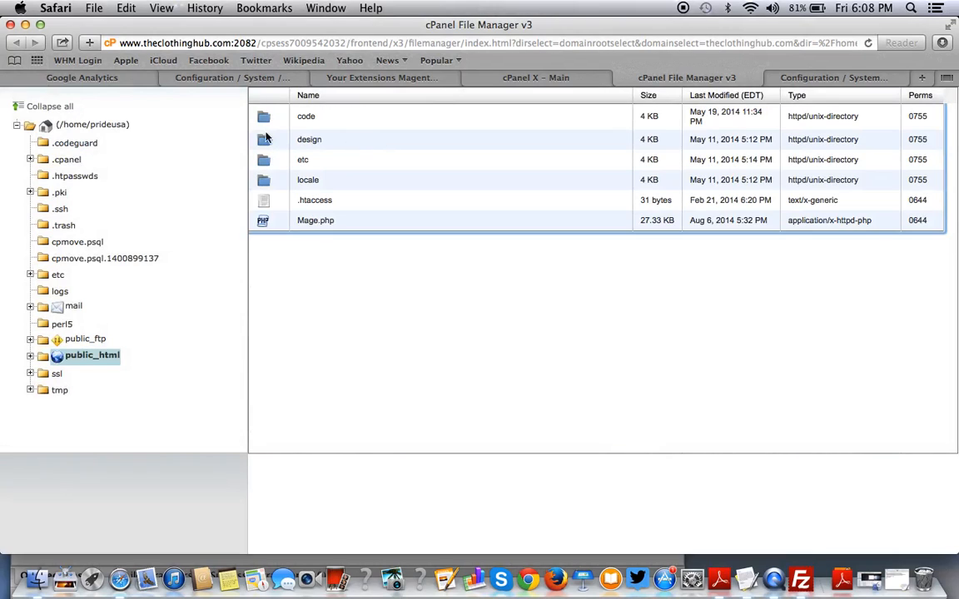
double_click(263, 118)
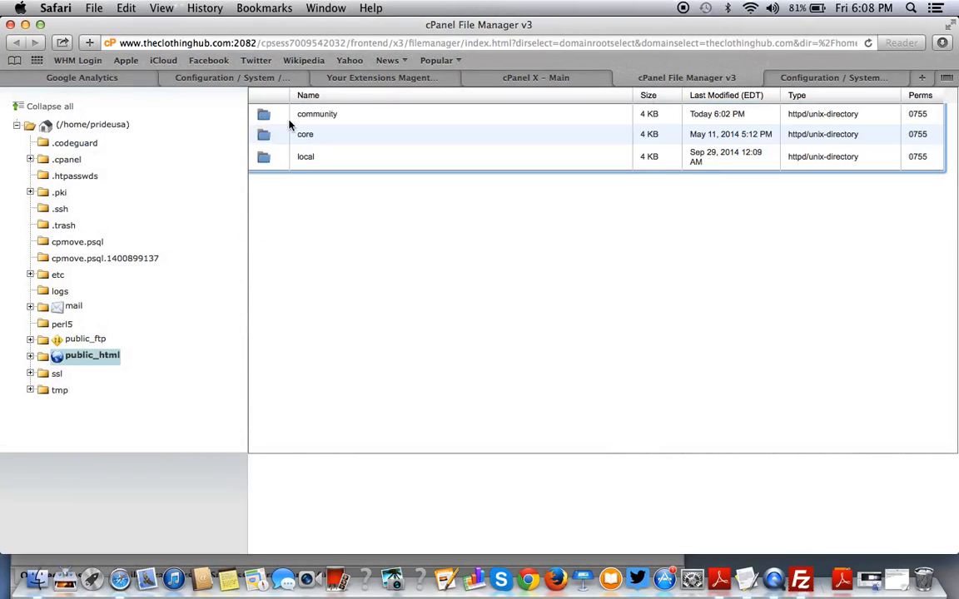
double_click(266, 136)
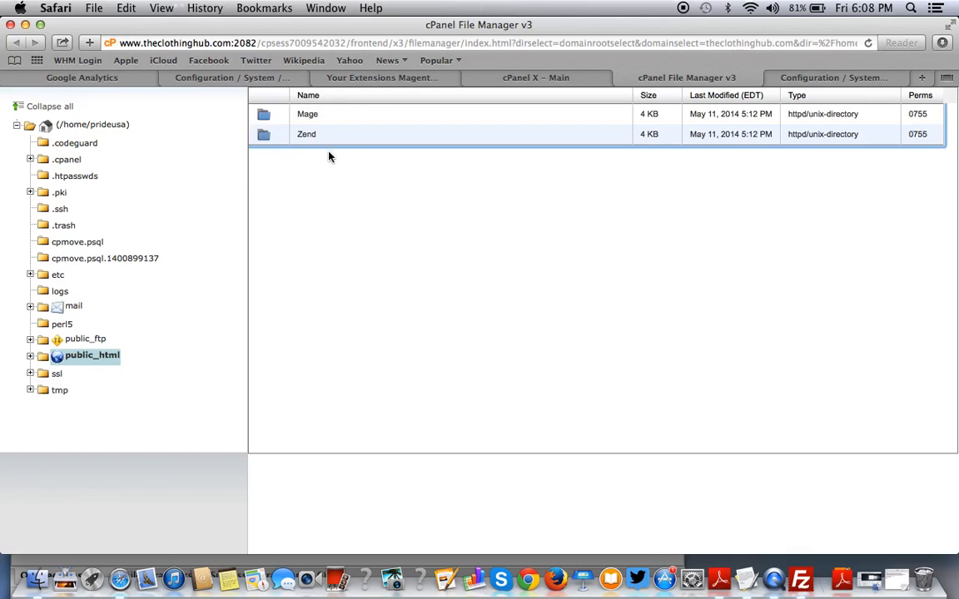
left_click(274, 119)
double_click(274, 119)
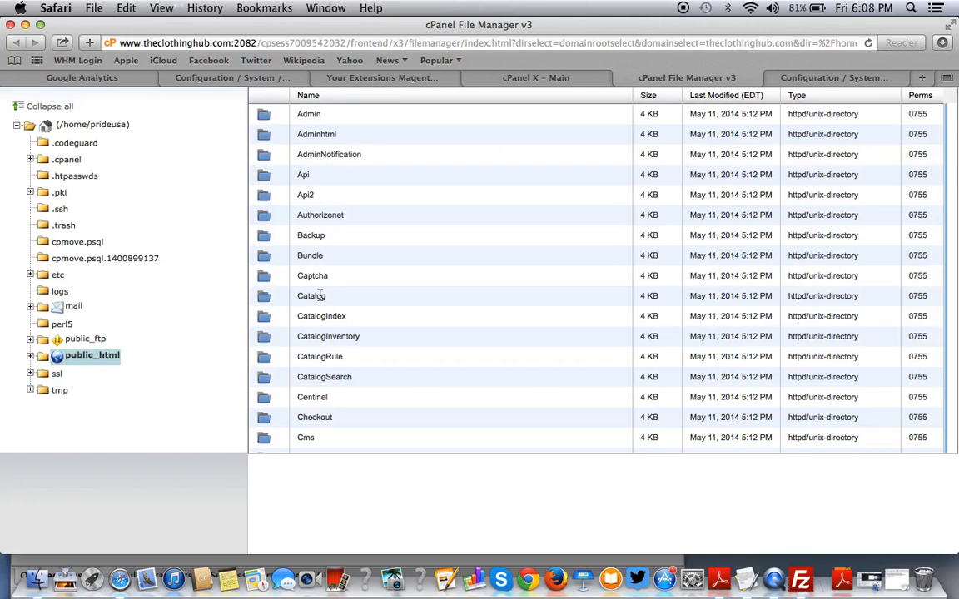
scroll(319, 295, "down", 3)
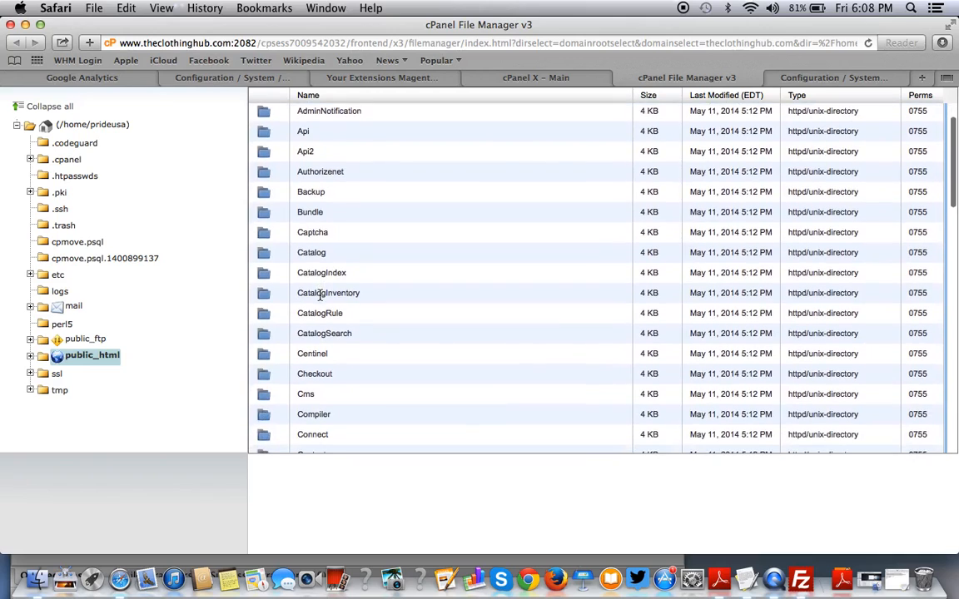
scroll(319, 296, "down", 3)
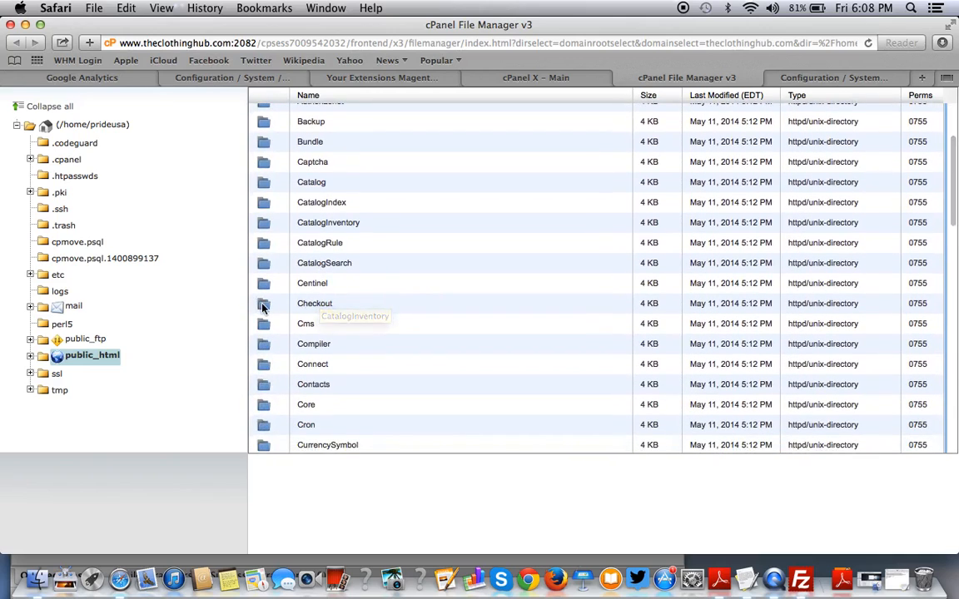
Open Checkout/Block/Onepage and select Success.php.
double_click(262, 309)
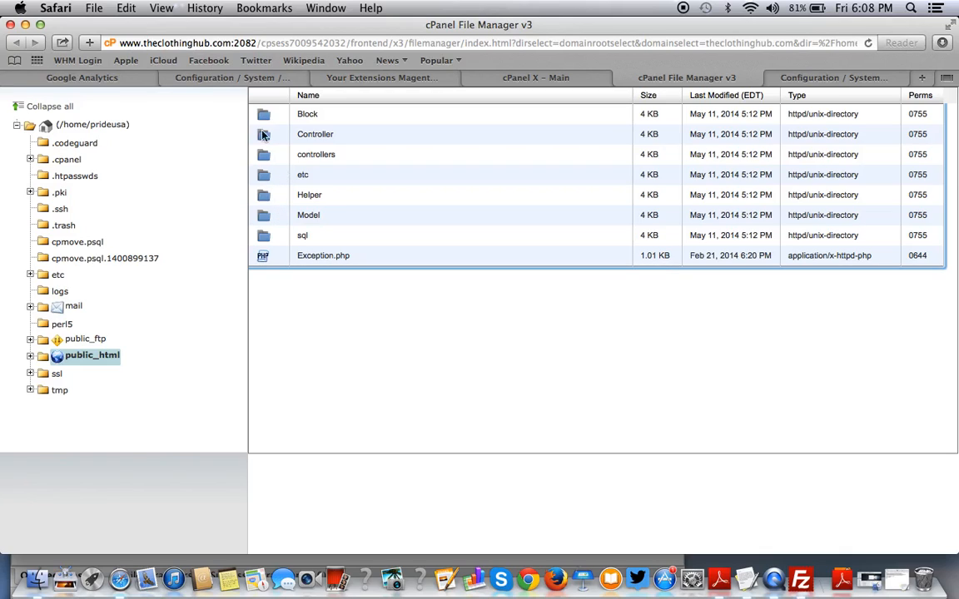
left_click(264, 121)
double_click(265, 121)
double_click(258, 152)
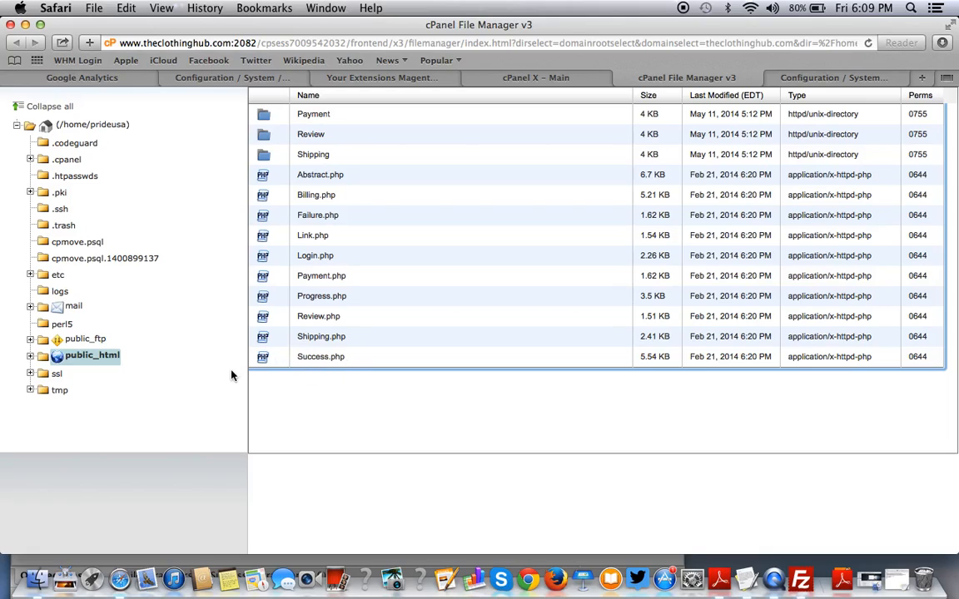
left_click(317, 360)
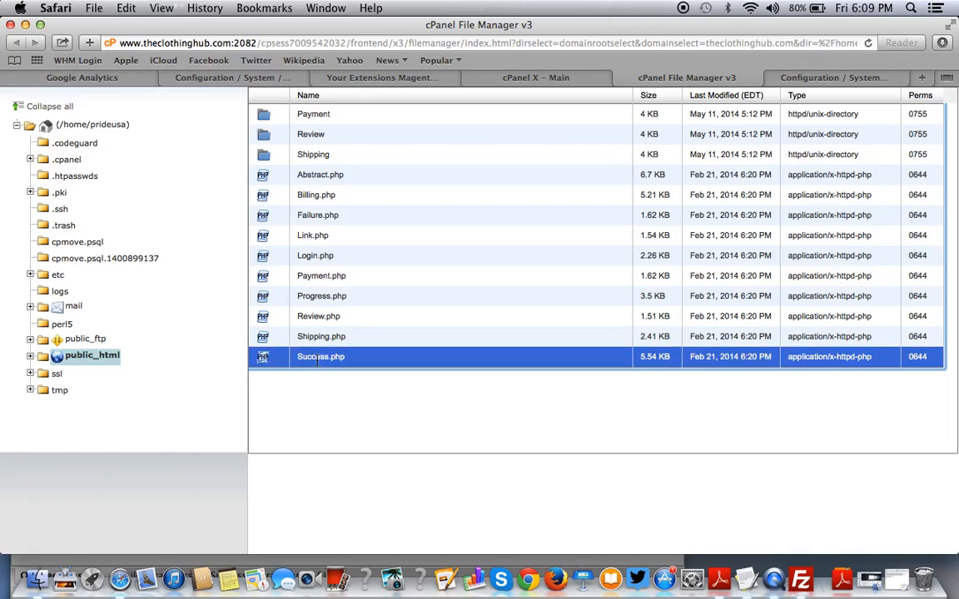
Open Success.php in the Code Editor with utf-8 encoding.
right_click(316, 360)
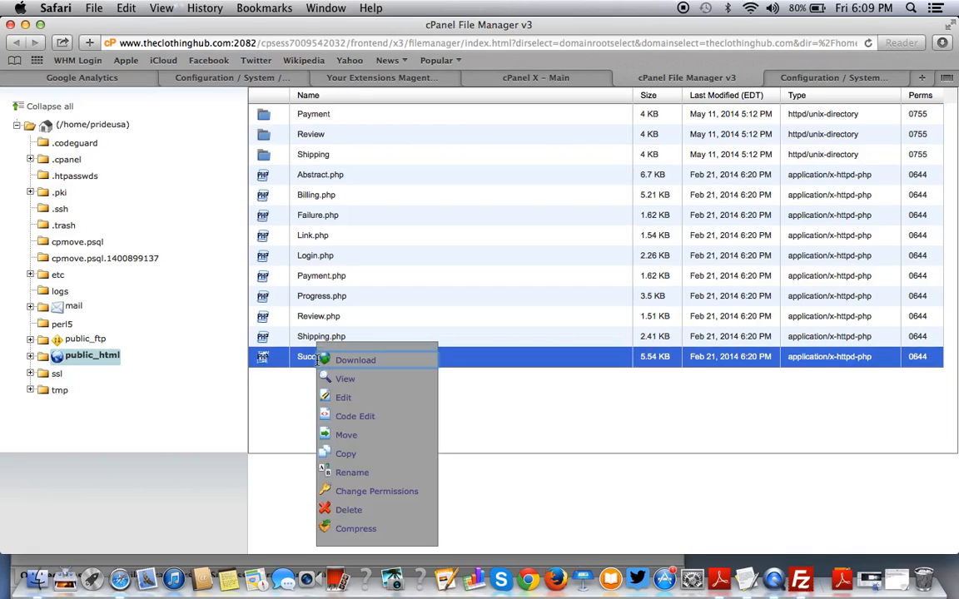
left_click(362, 416)
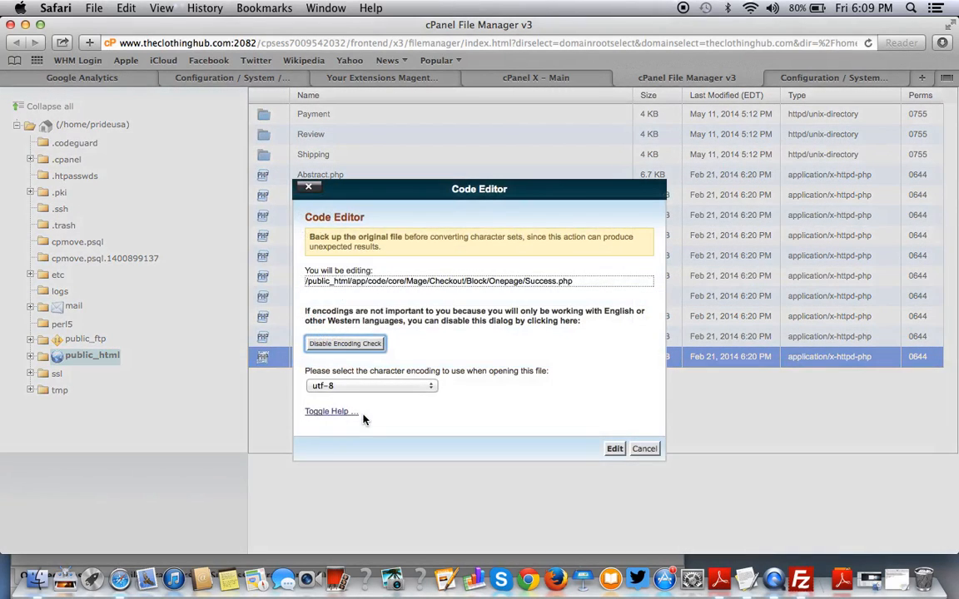
left_click(614, 451)
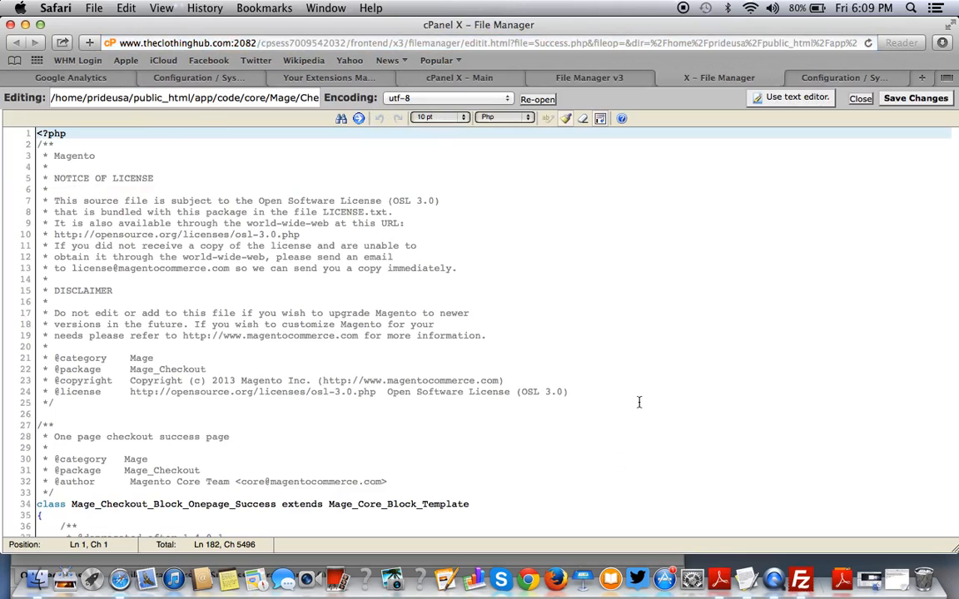
left_click(641, 246)
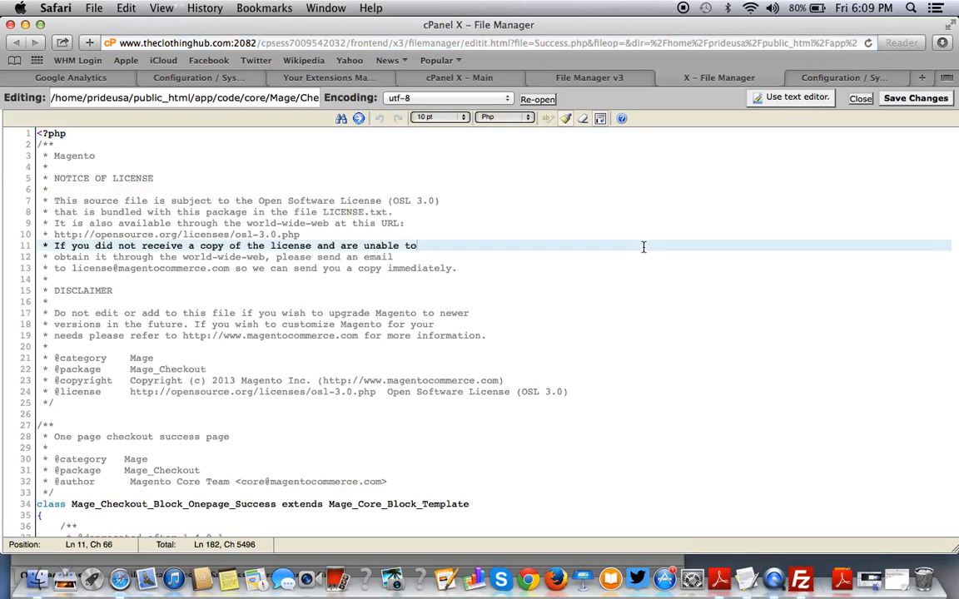
scroll(642, 246, "down", 15)
scroll(643, 246, "down", 5)
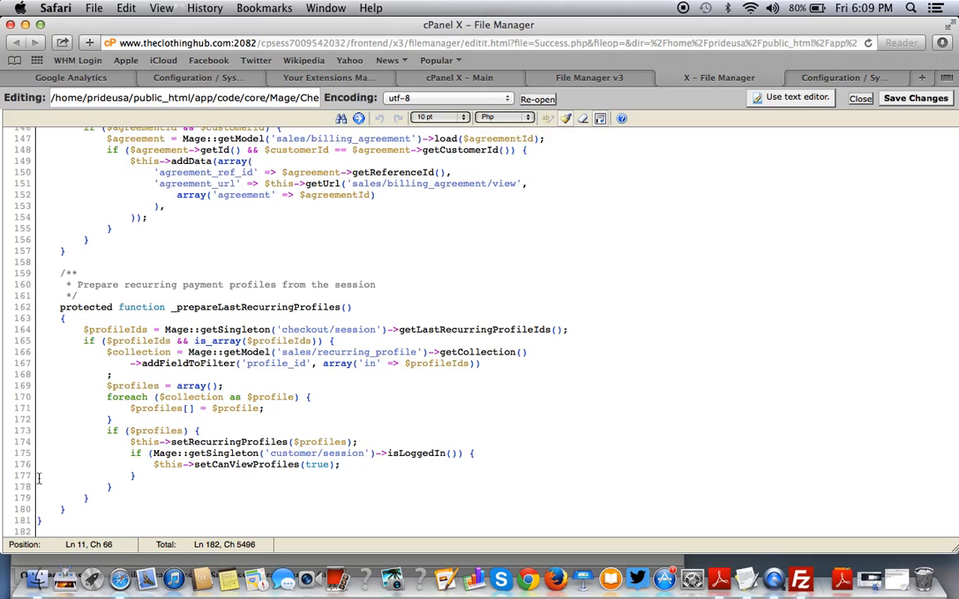
scroll(150, 275, "up", 5)
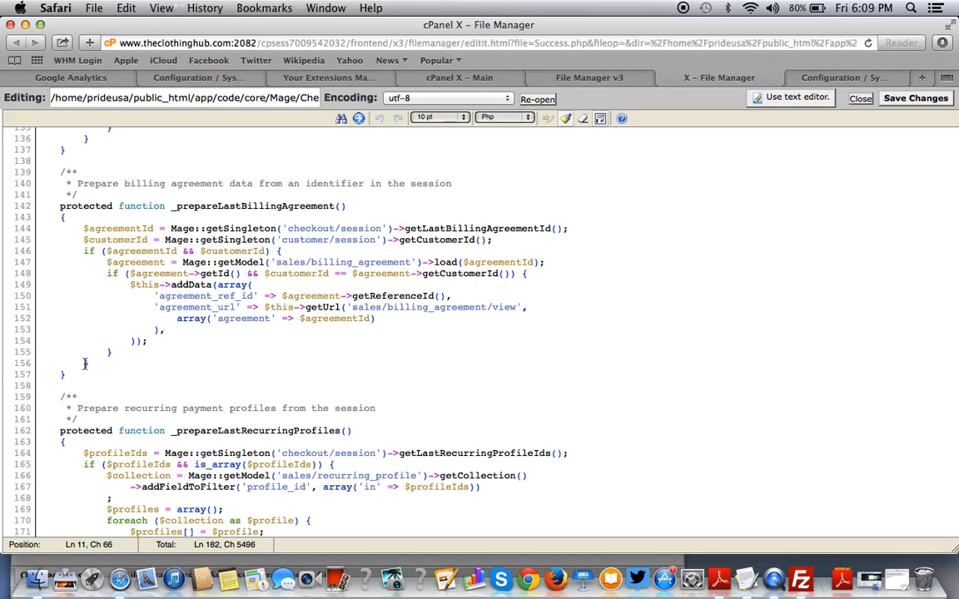
scroll(245, 342, "up", 5)
scroll(249, 337, "down", 6)
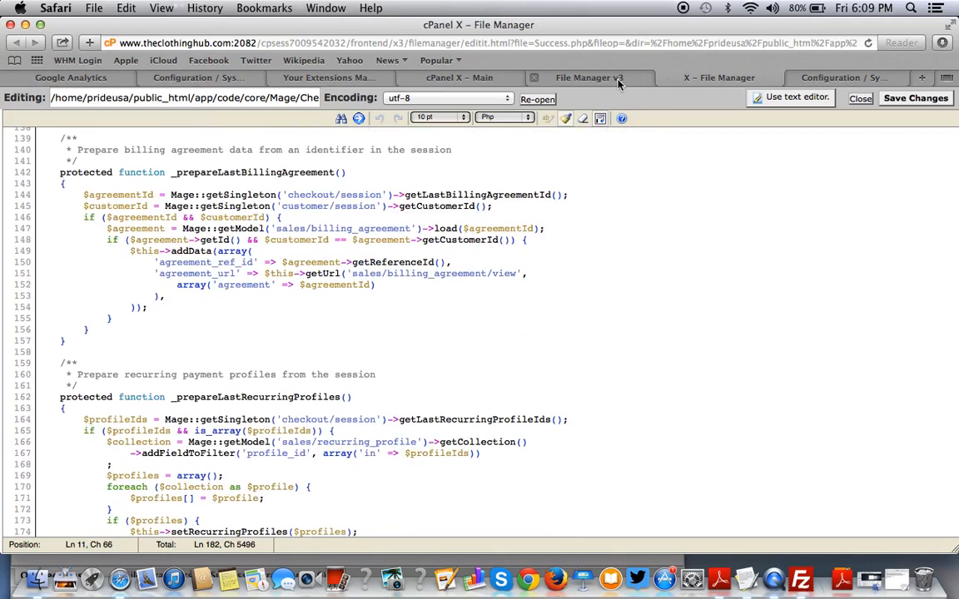
Review the GoogleAnalyticsPlus by Fooman settings, with Conversion Label Purchase and currency US Dollar.
left_click(849, 80)
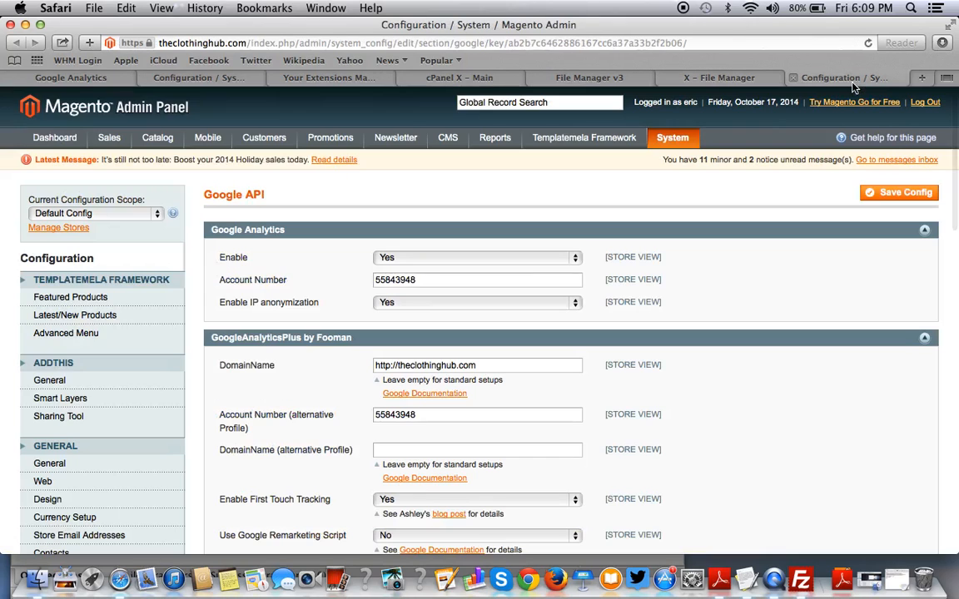
scroll(472, 311, "down", 5)
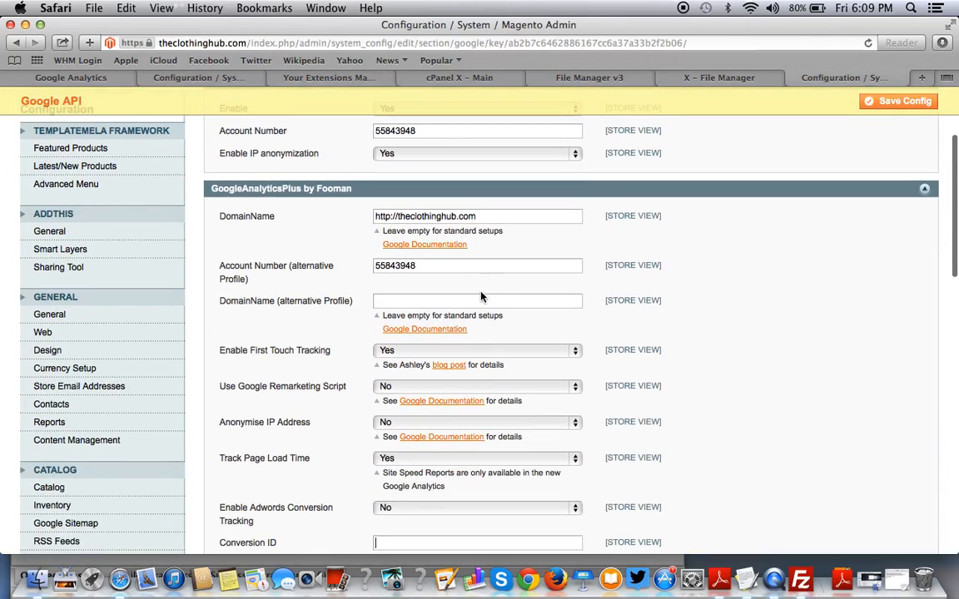
scroll(456, 297, "down", 3)
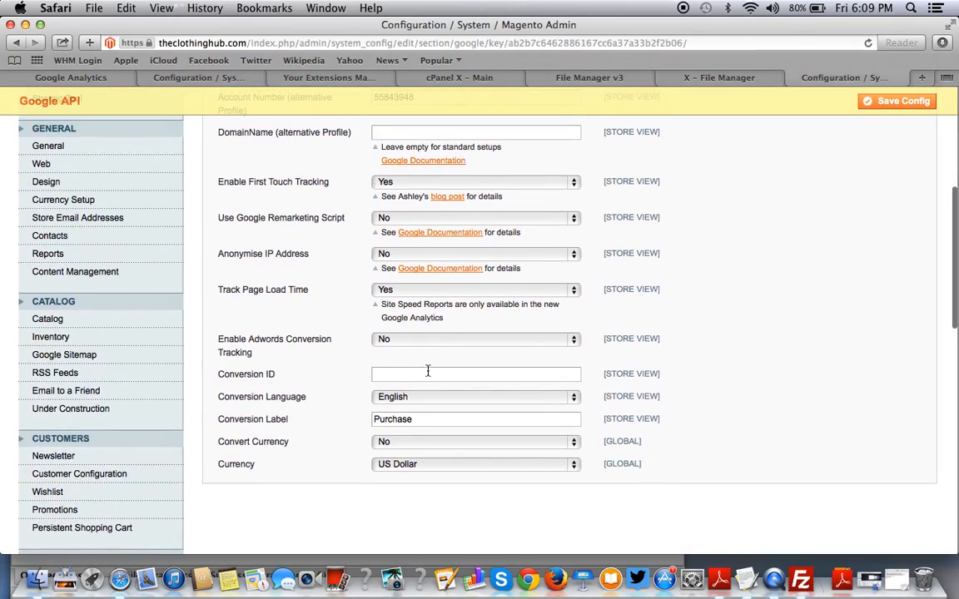
scroll(428, 371, "up", 3)
scroll(428, 374, "up", 2)
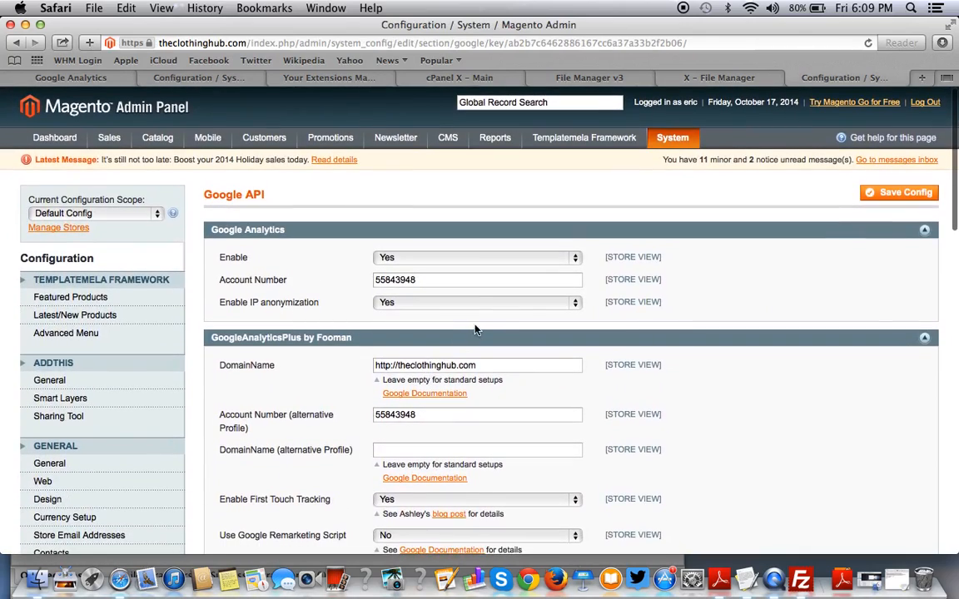